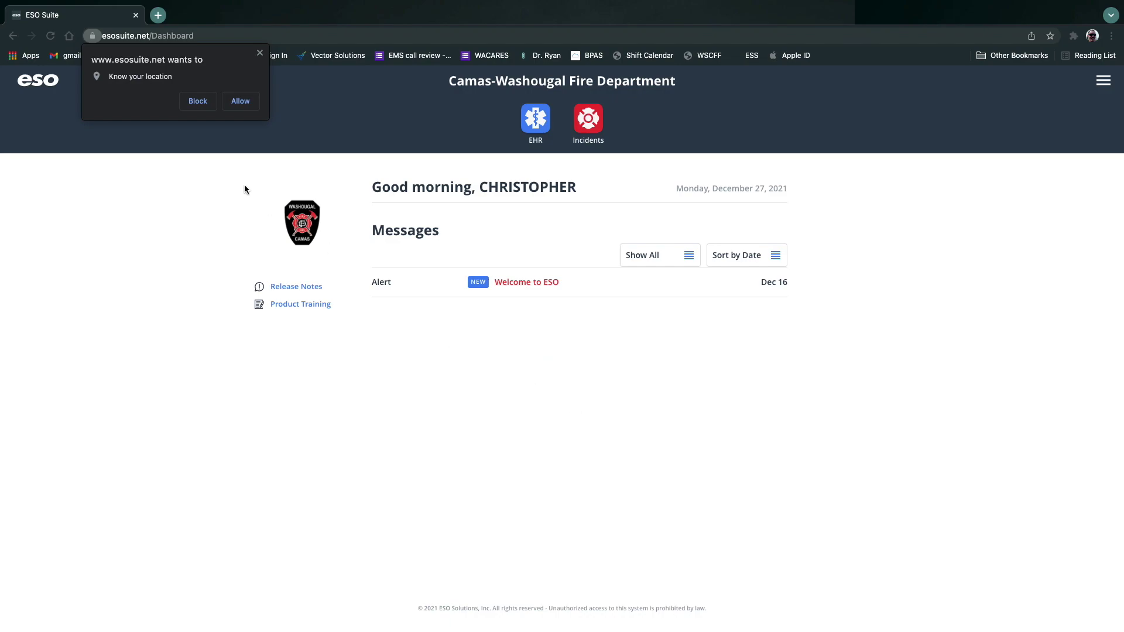
Allow location access, dismiss the location notice, and mark the Welcome to ESO alert read.
left_click(254, 105)
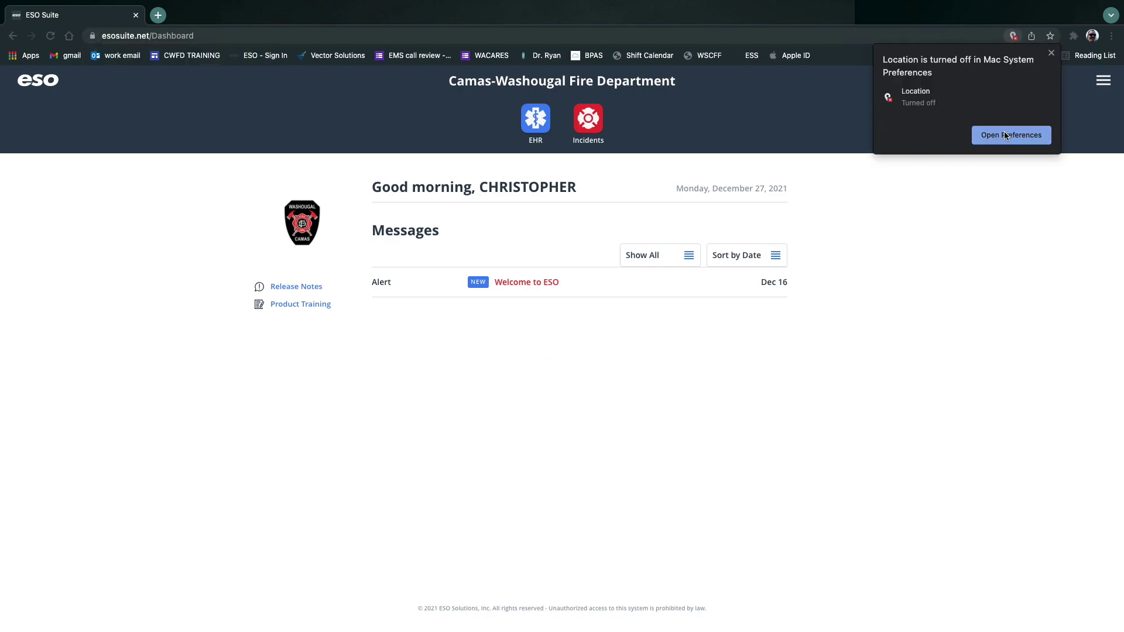
left_click(1052, 52)
left_click(530, 286)
left_click(1091, 85)
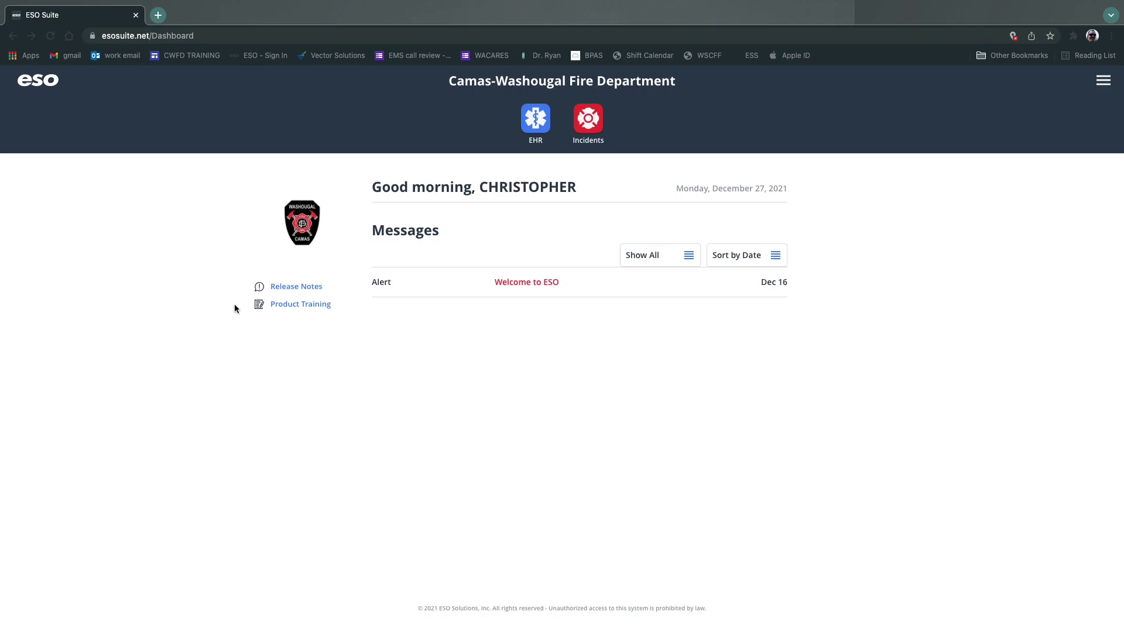
Import the 09:44 M42 CAD incident into a new EHR record and review its Incident form.
left_click(534, 123)
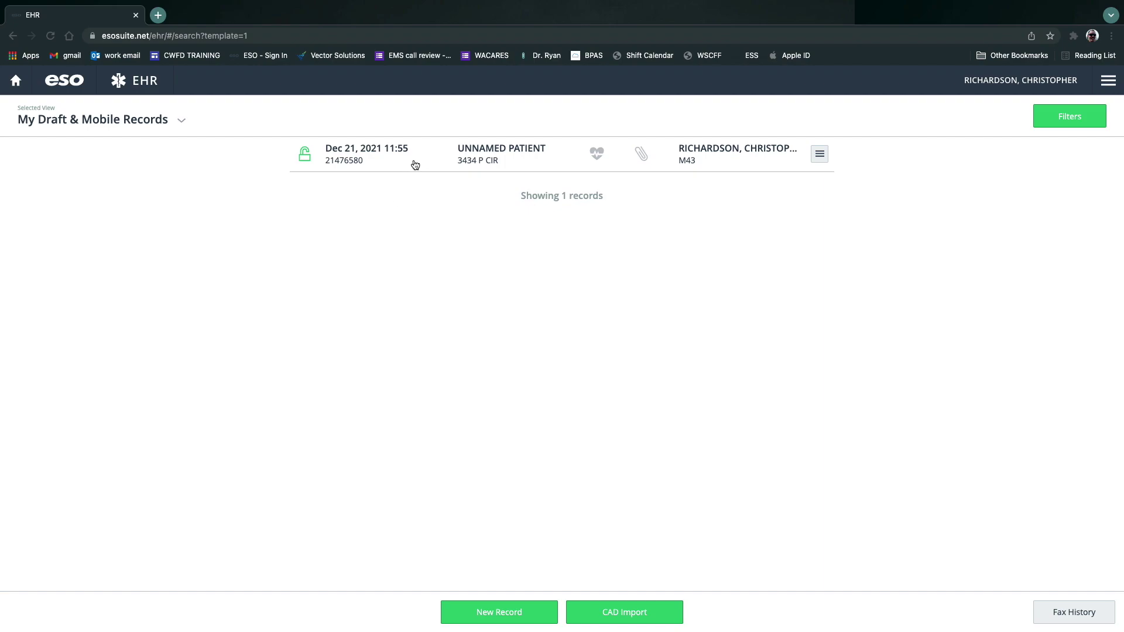
left_click(639, 612)
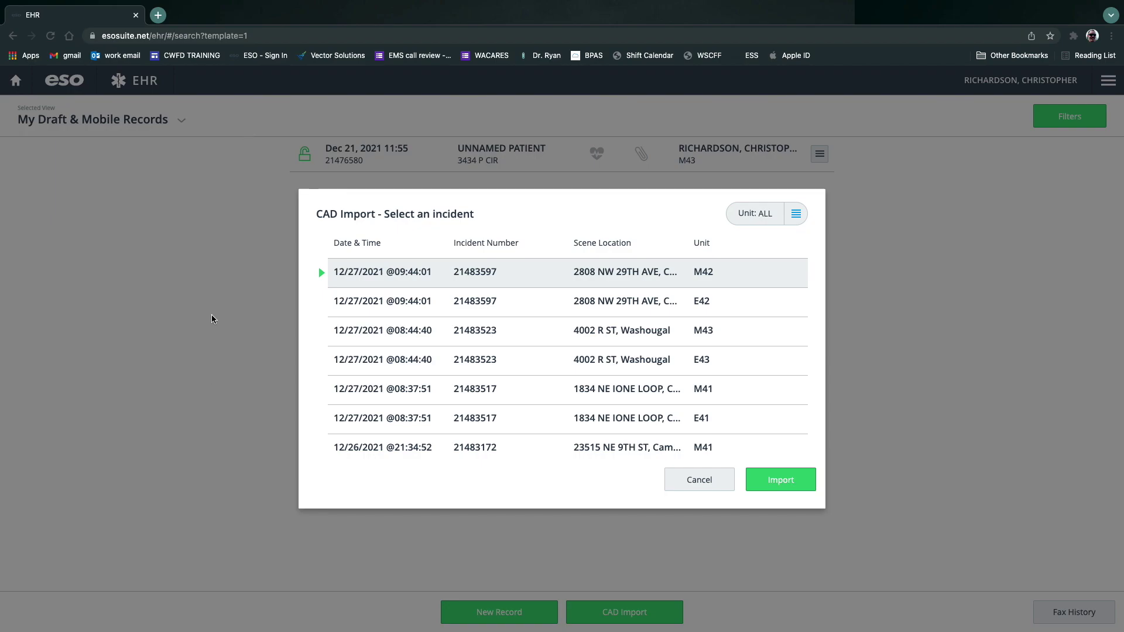
right_click(212, 313)
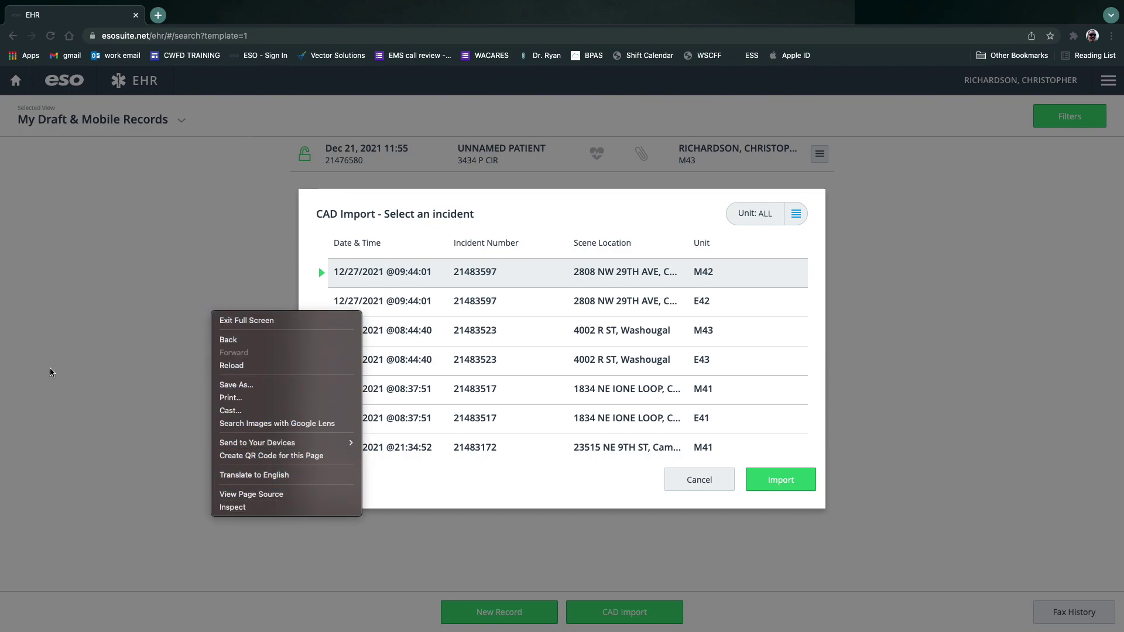
left_click(32, 425)
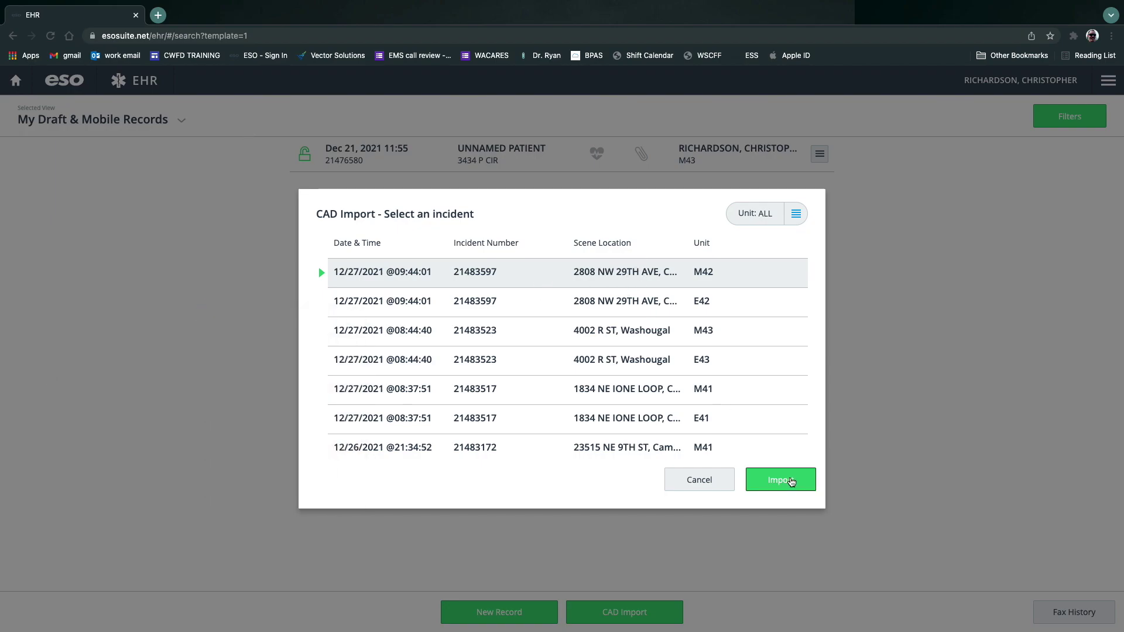
left_click(784, 479)
scroll(339, 320, "down", 9)
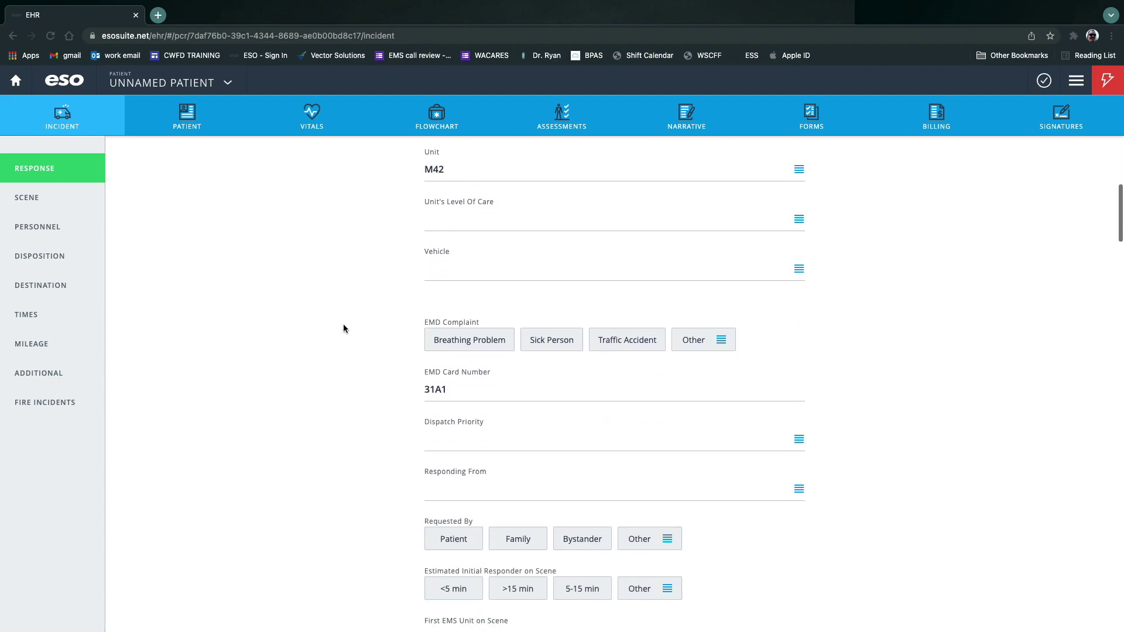
scroll(289, 326, "down", 16)
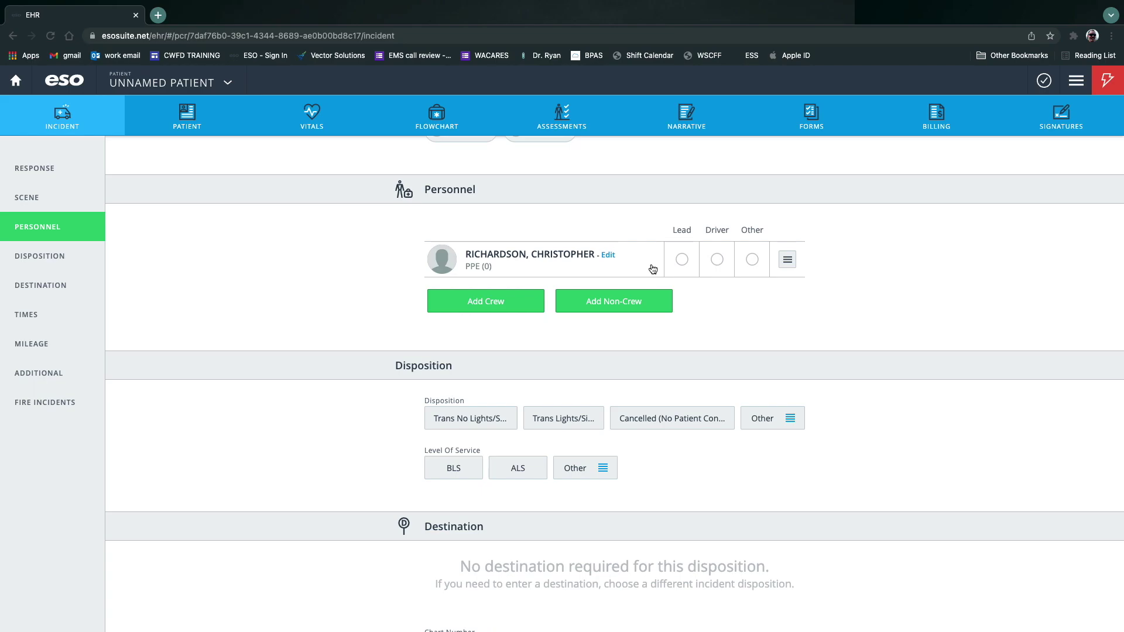
scroll(246, 304, "down", 8)
scroll(249, 303, "down", 20)
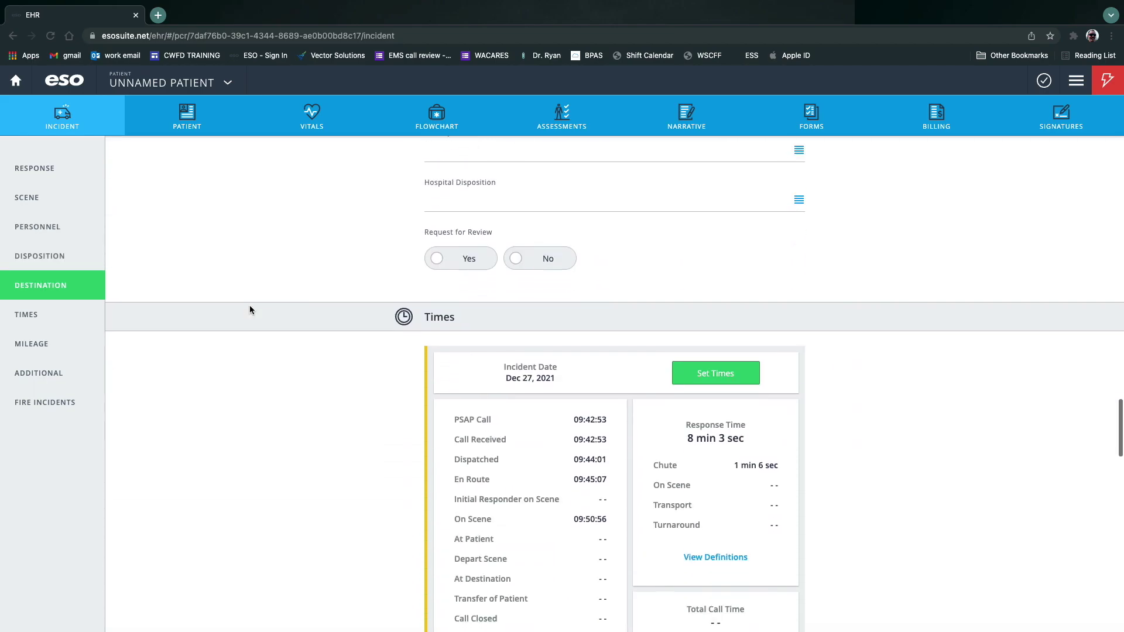
scroll(324, 326, "down", 3)
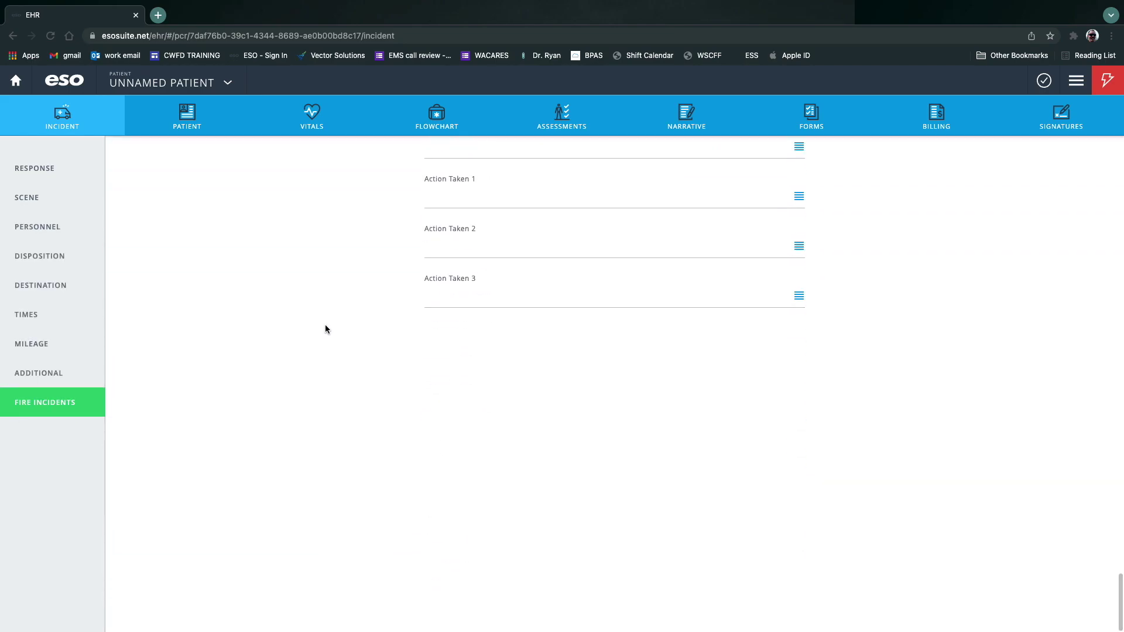
scroll(328, 321, "up", 15)
scroll(328, 321, "up", 20)
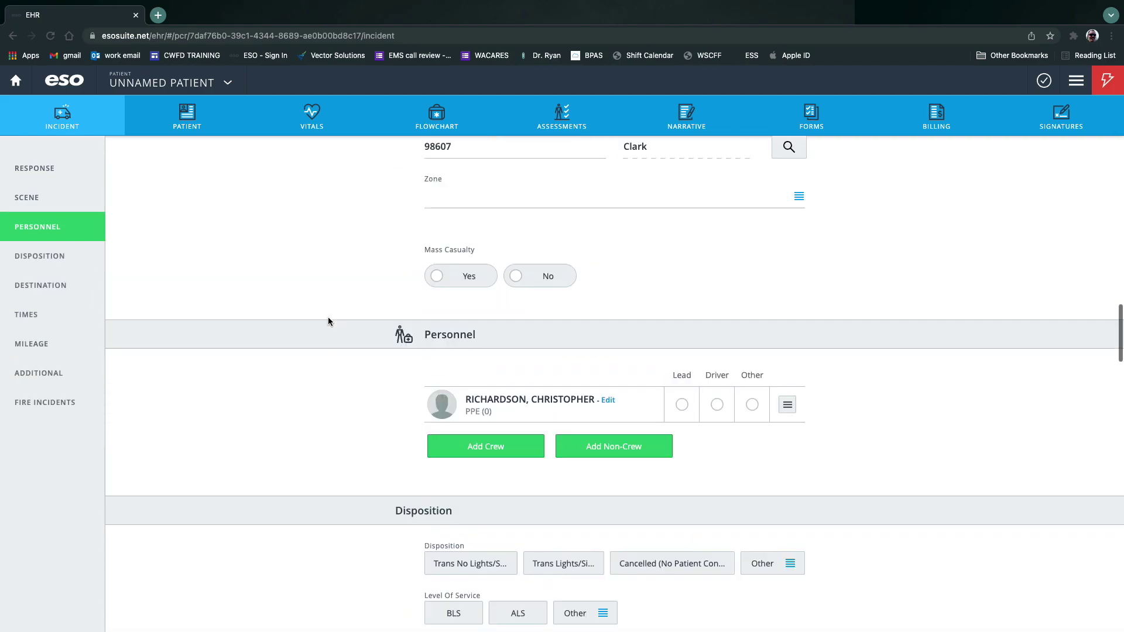
Start a new record: run number 98765432, 911 Response, Emergent with two response mode descriptors.
left_click(14, 80)
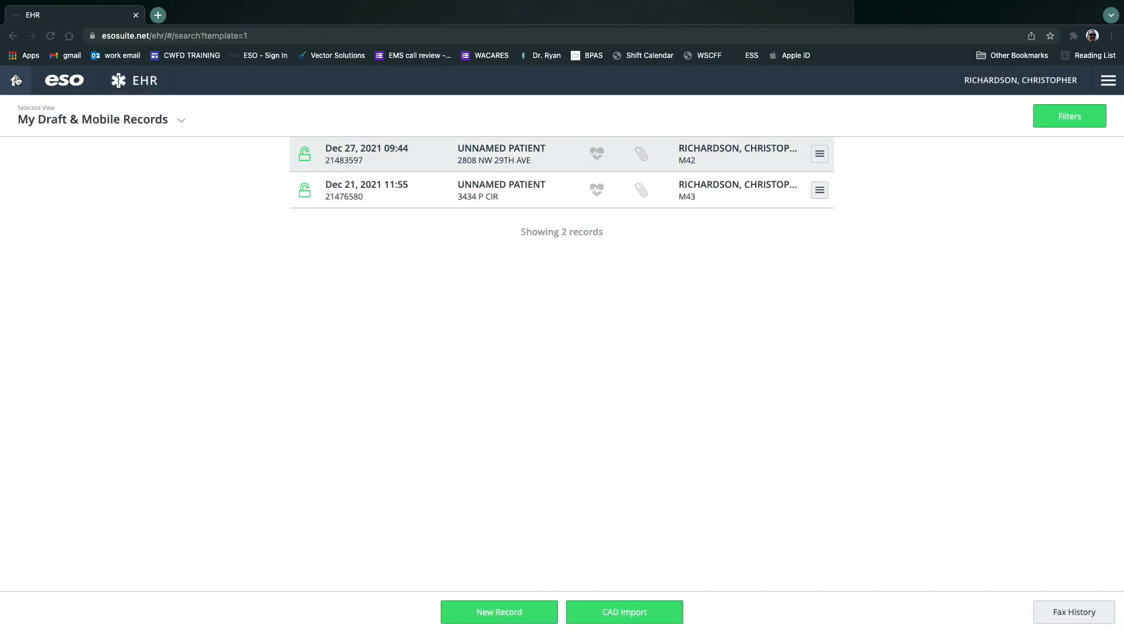
left_click(492, 611)
left_click(503, 278)
type("98765432")
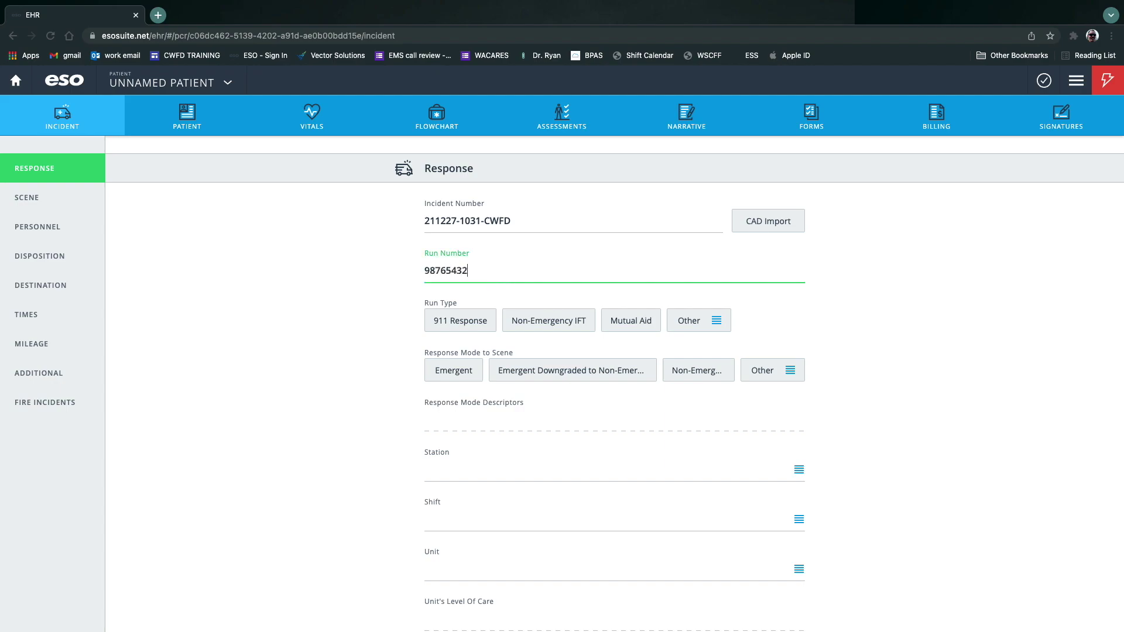
left_click(480, 321)
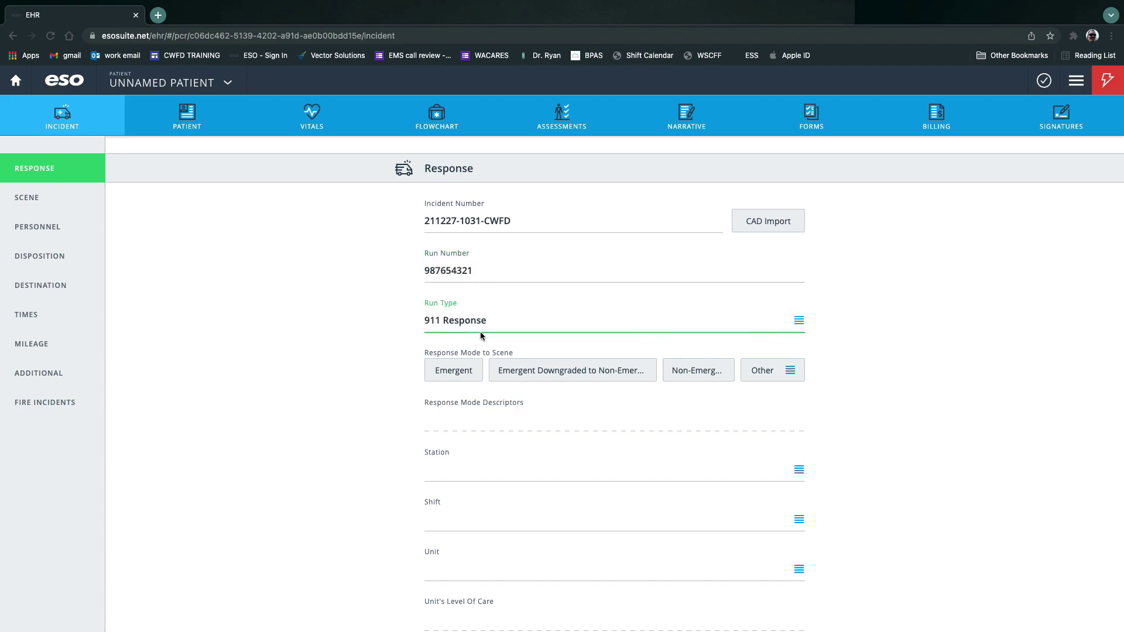
left_click(462, 374)
left_click(481, 423)
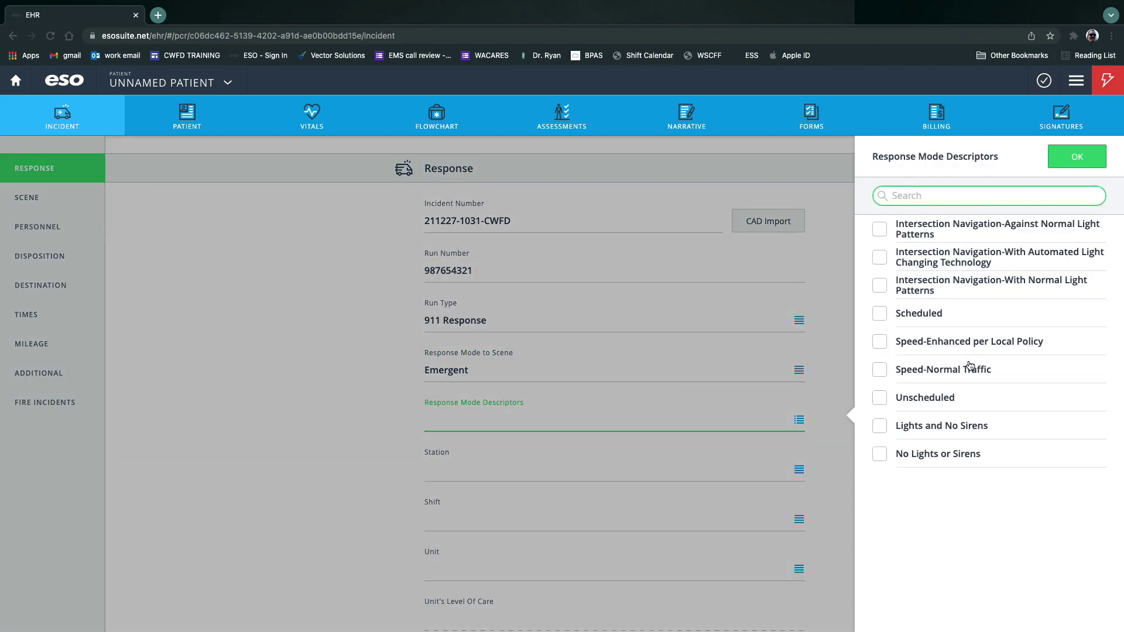
left_click(879, 258)
left_click(879, 342)
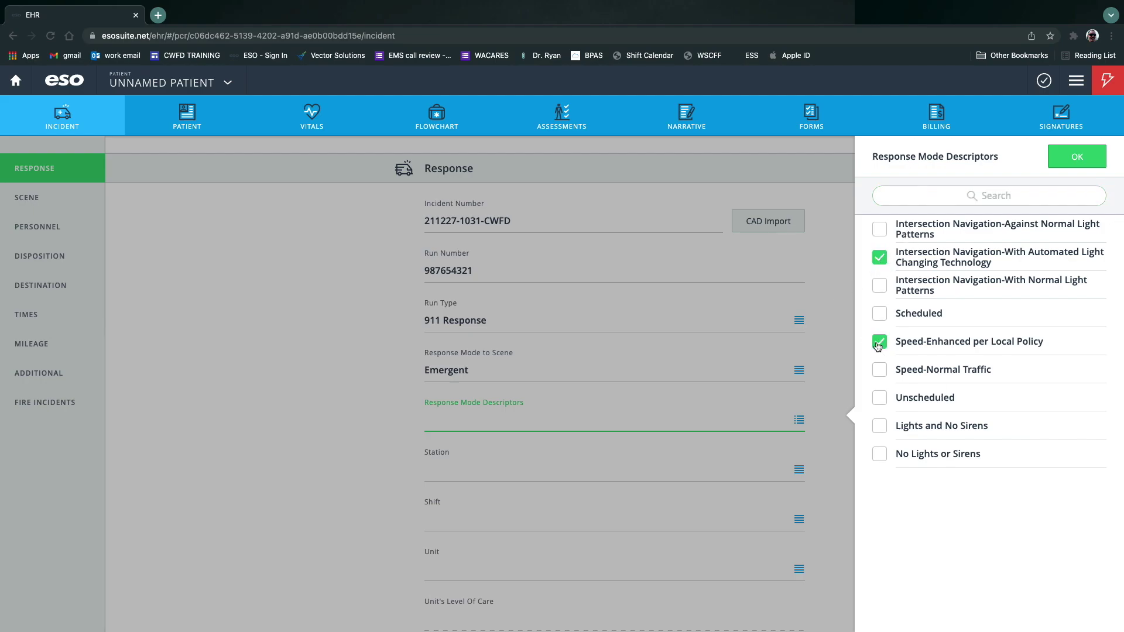
left_click(1075, 157)
Set station CWFD Station 42, A Shift, unit M42, ALS-Paramedic care and vehicle M42.
left_click(641, 490)
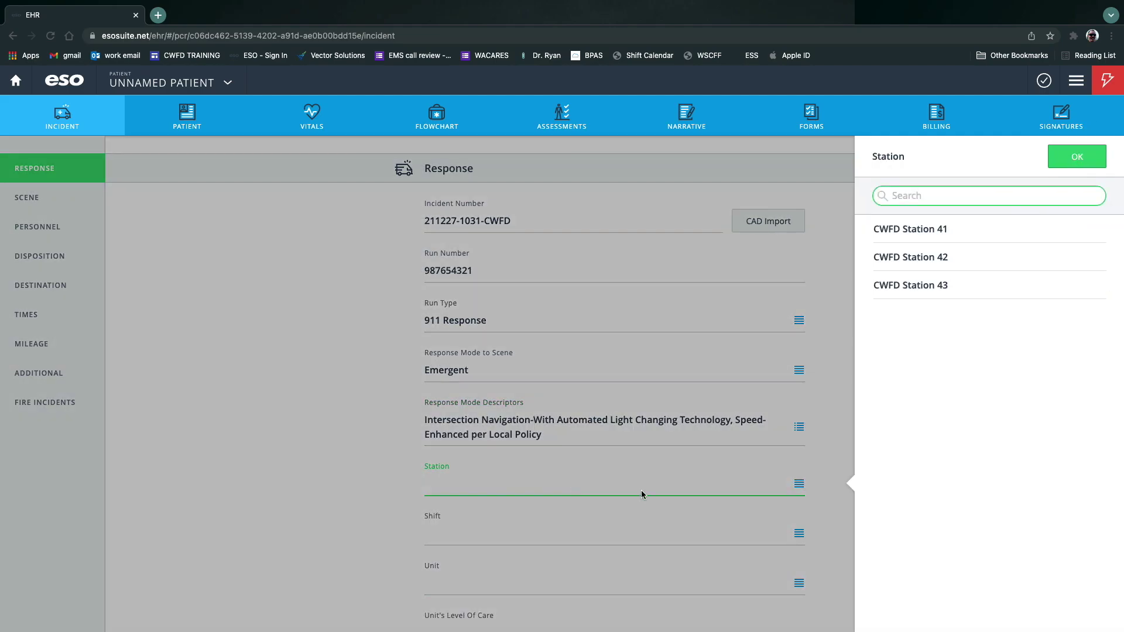
left_click(935, 261)
left_click(468, 548)
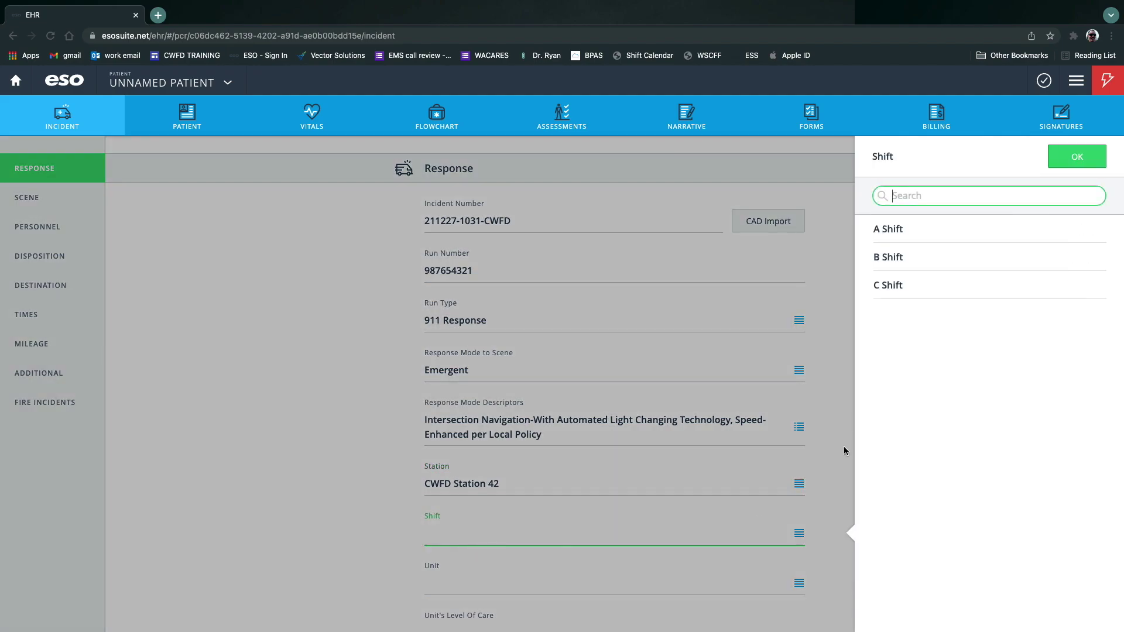
left_click(909, 235)
left_click(475, 585)
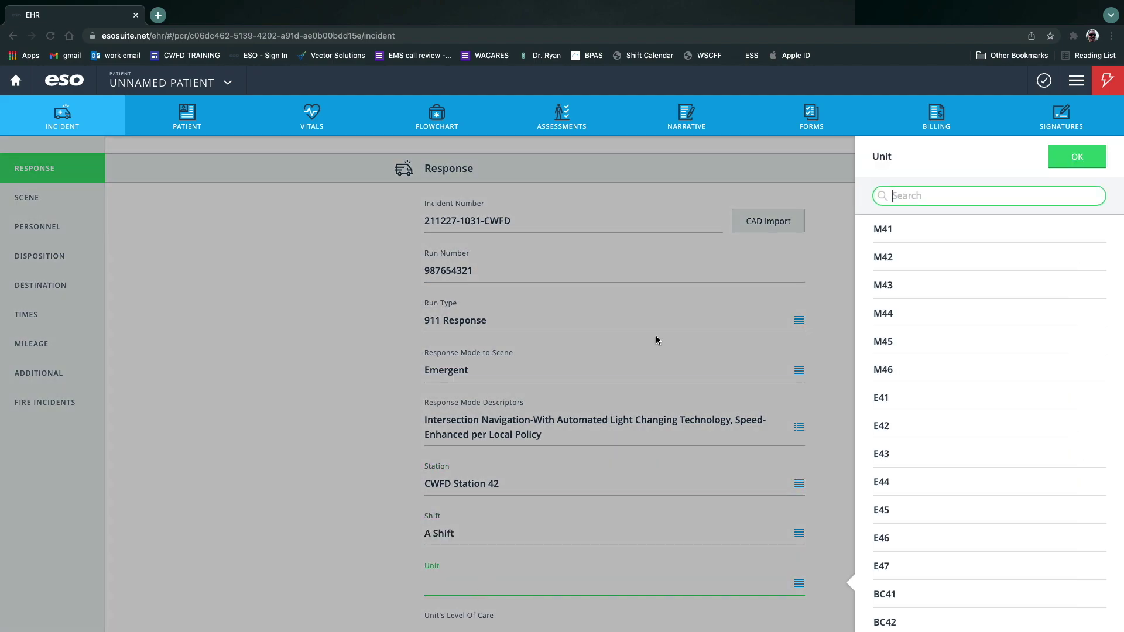
left_click(870, 249)
scroll(860, 378, "down", 4)
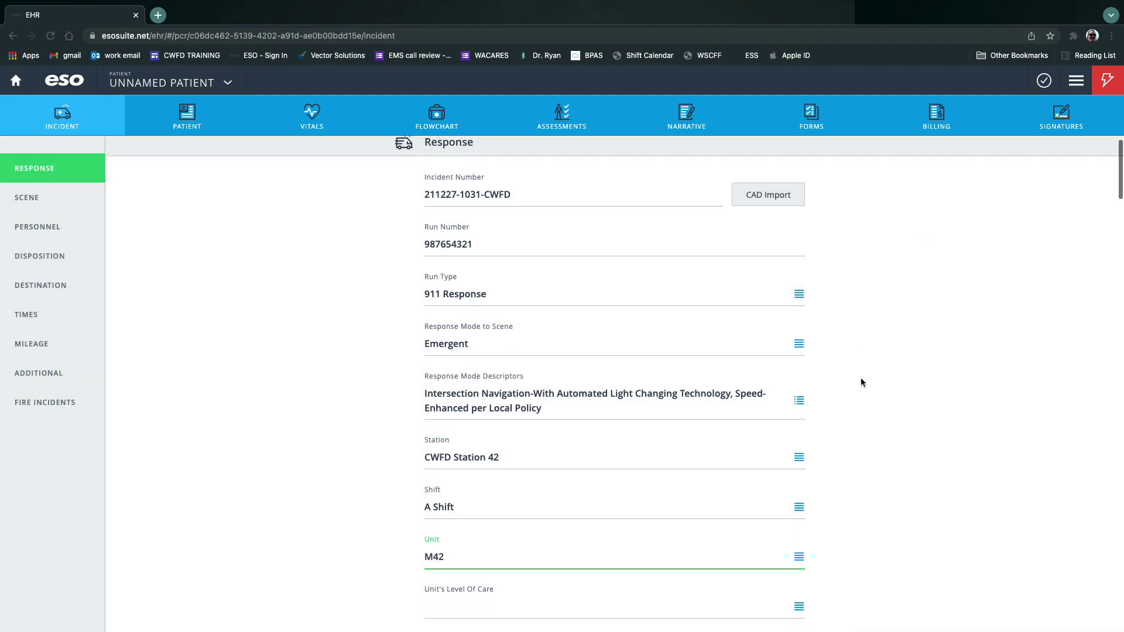
left_click(631, 414)
left_click(909, 285)
left_click(624, 477)
left_click(882, 286)
Set Breathing Problem, Priority 1 (Critical), CityofCamas (100), requested by Family, first EMS unit on scene.
scroll(638, 493, "down", 5)
left_click(469, 394)
scroll(384, 351, "down", 5)
left_click(479, 196)
left_click(494, 243)
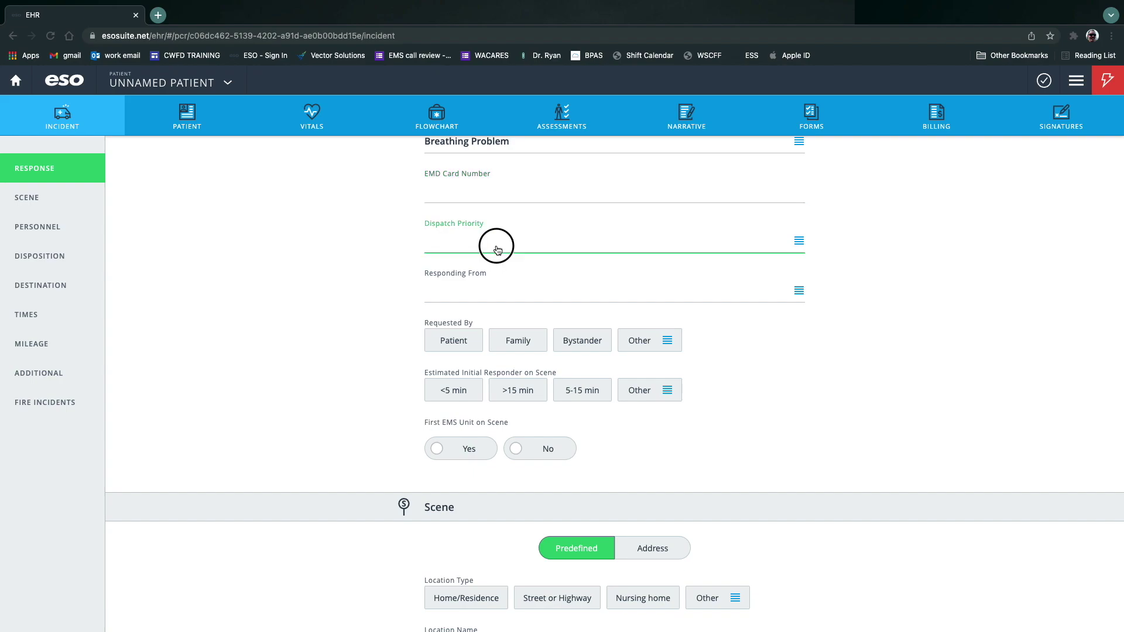
left_click(936, 233)
left_click(617, 292)
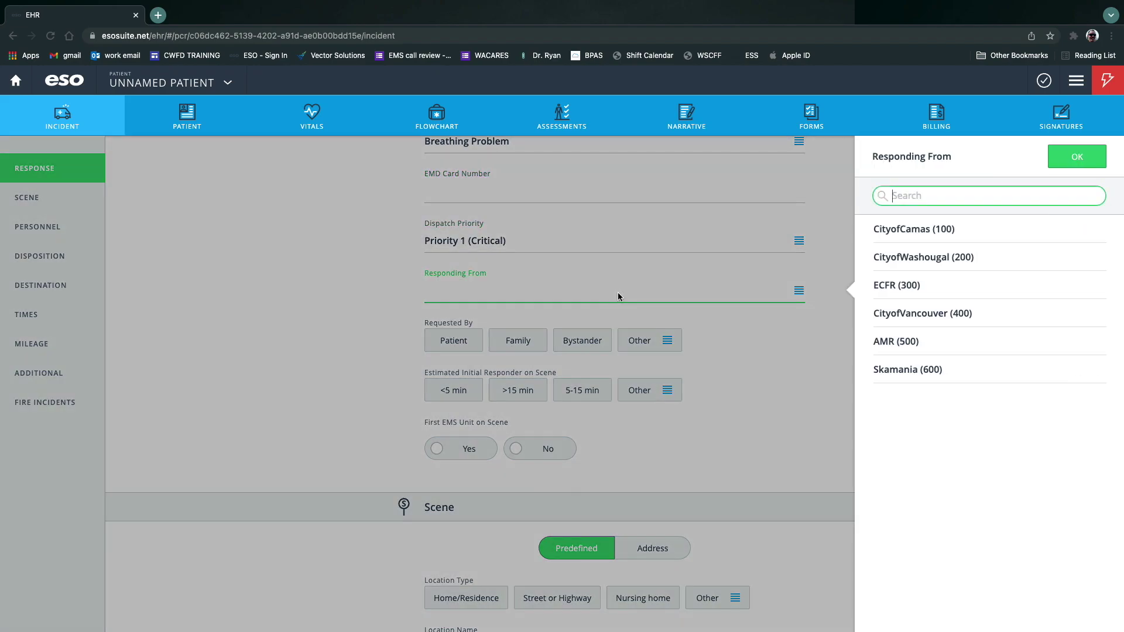
left_click(931, 231)
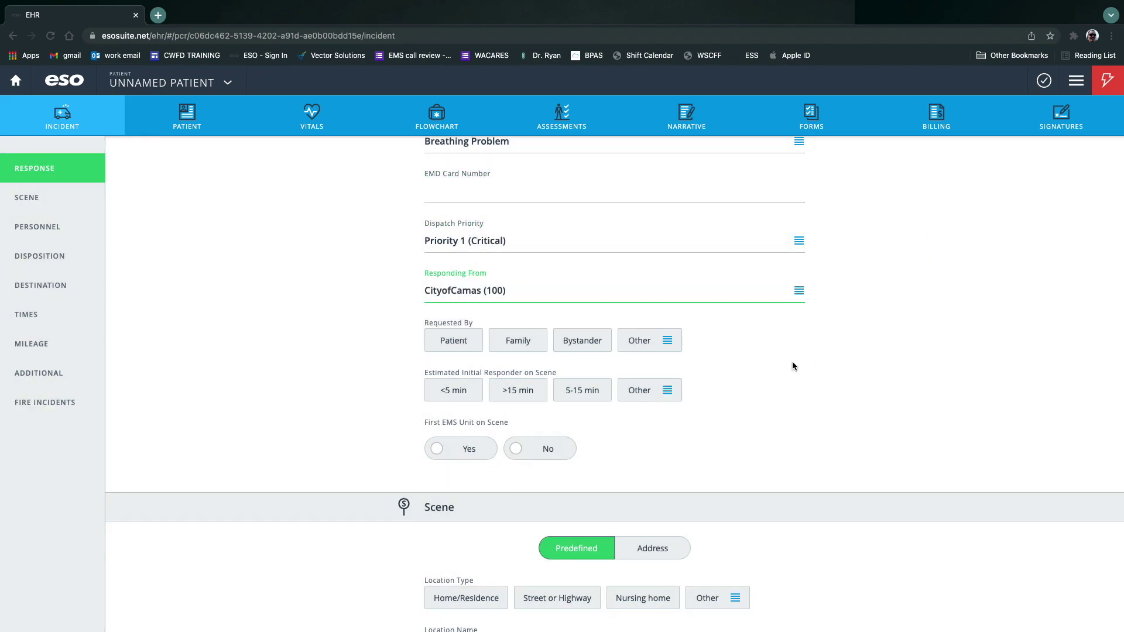
left_click(513, 346)
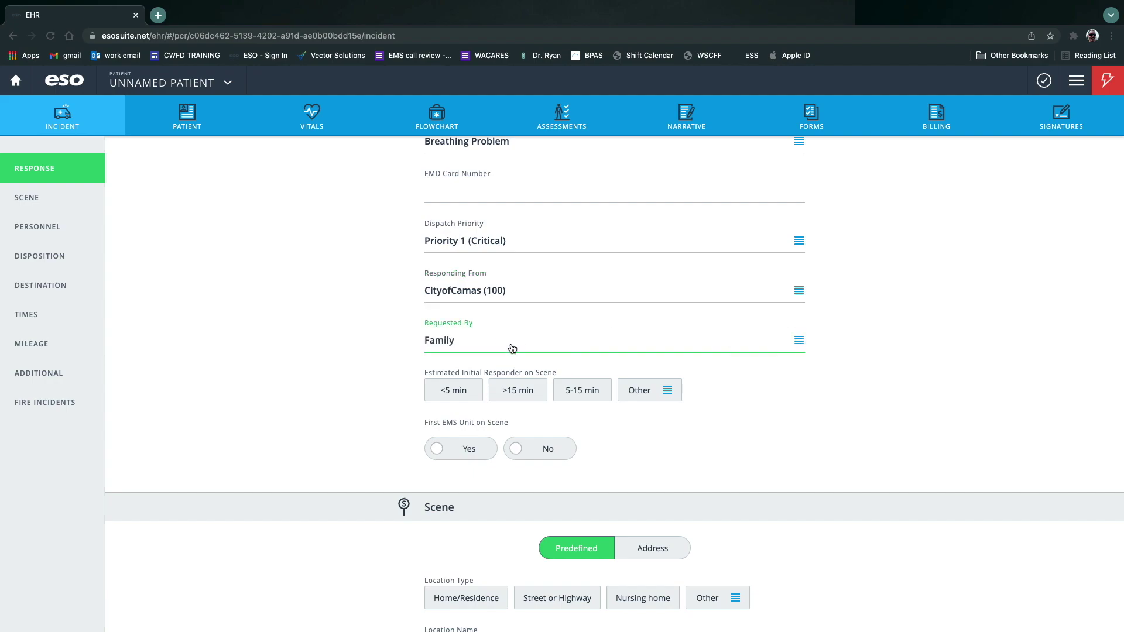
left_click(458, 392)
left_click(455, 449)
Switch the scene to a full address and name the location 'Camas-Washougal'.
scroll(451, 416, "down", 5)
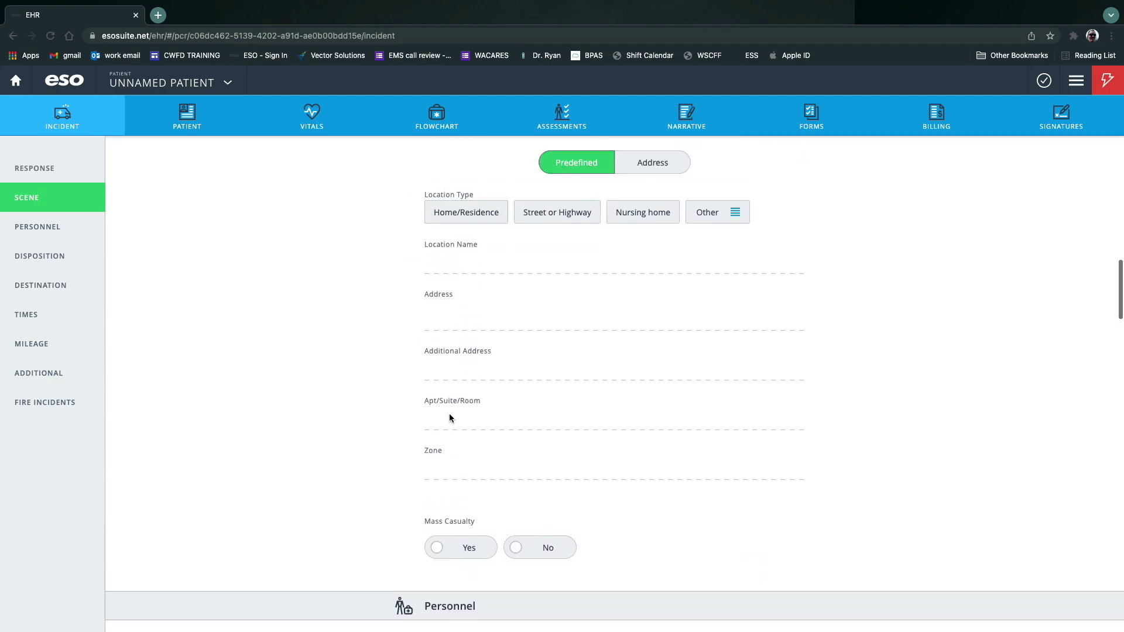
scroll(447, 418, "up", 1)
left_click(650, 235)
left_click(457, 340)
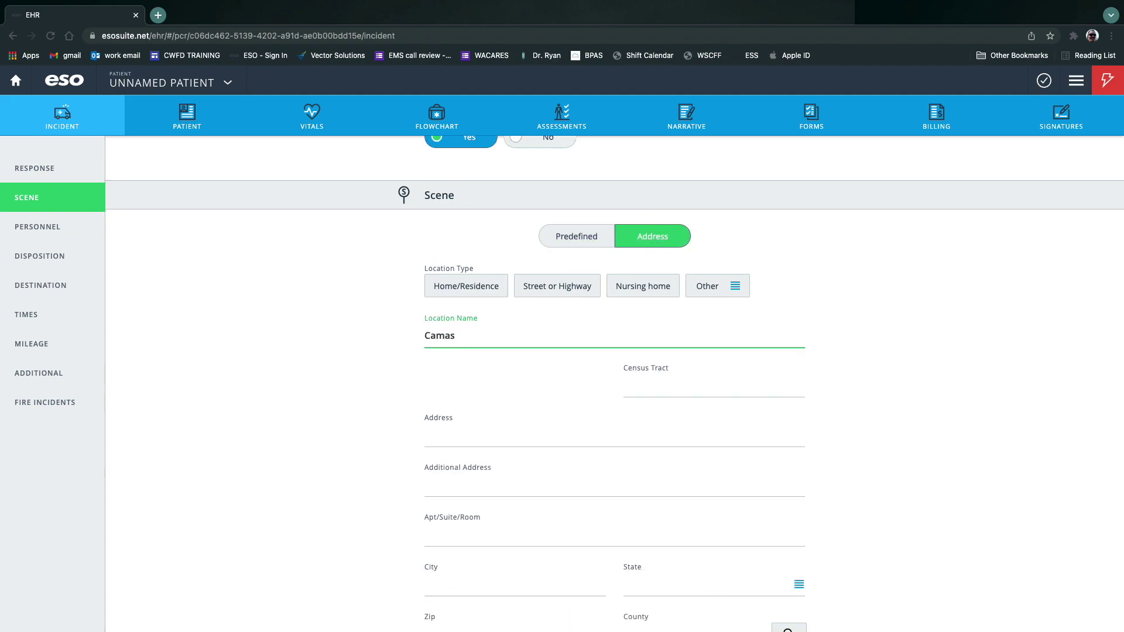
type("Camas-Washougal Fire Department Station 42")
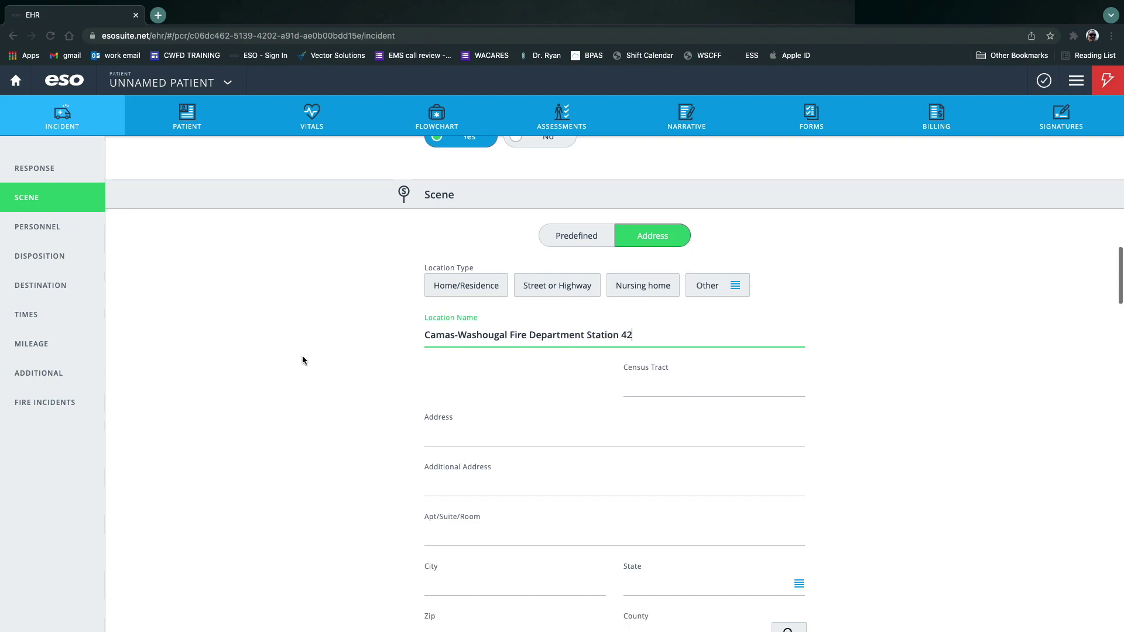
left_click(512, 438)
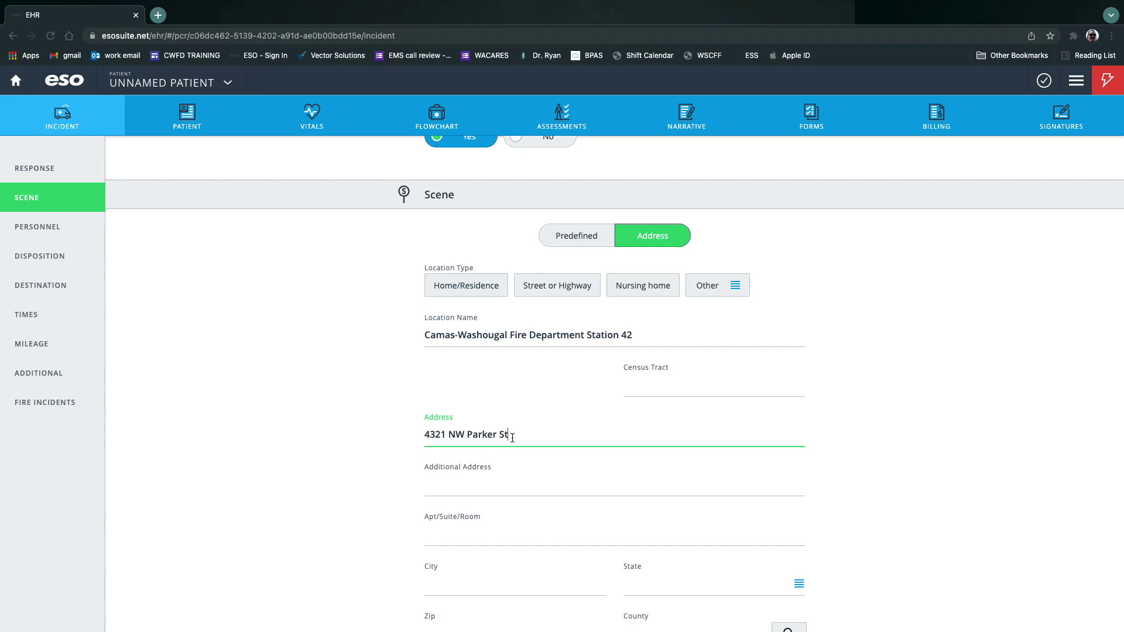
scroll(486, 442, "down", 4)
Enter the scene city, set State to Washington and zip code 98670.
left_click(441, 351)
type("Camas")
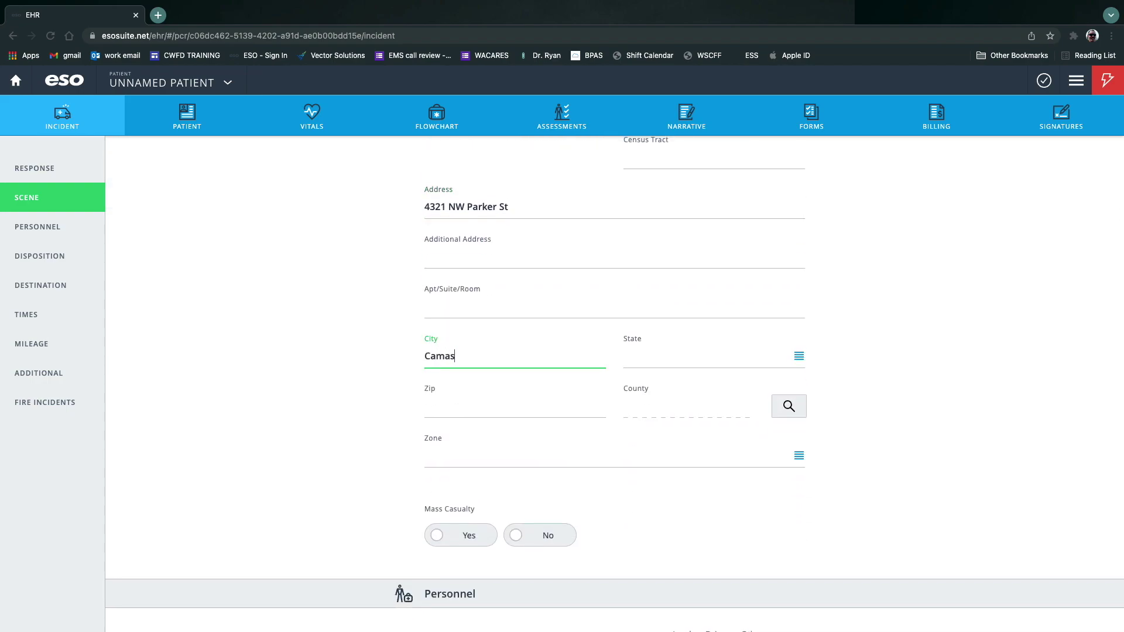
key("Tab")
left_click(799, 356)
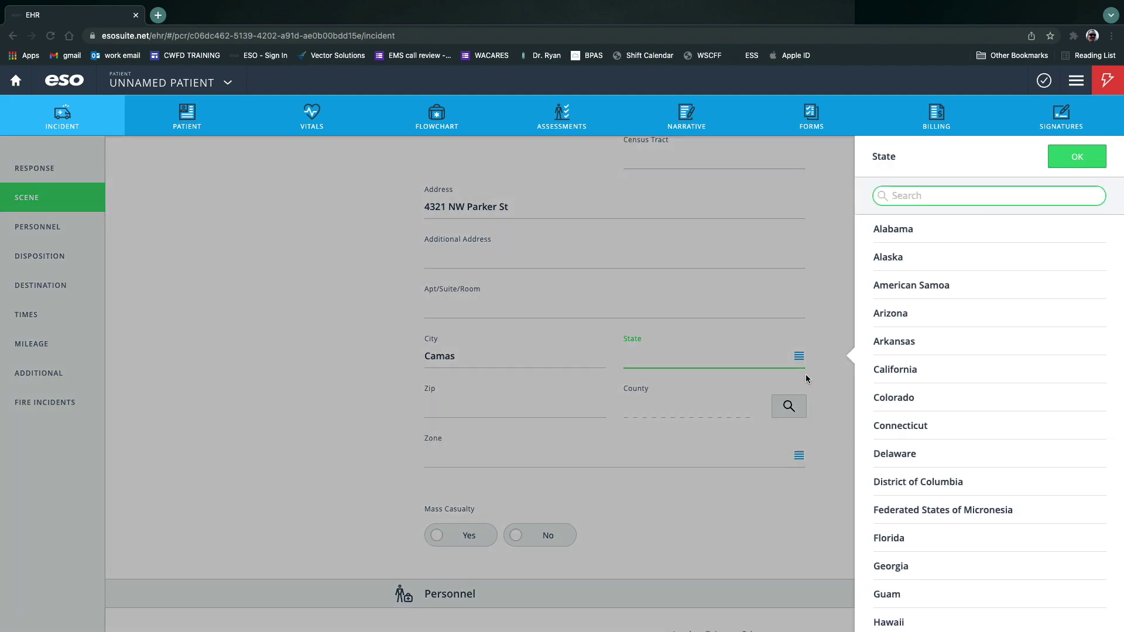
type("wa")
left_click(936, 231)
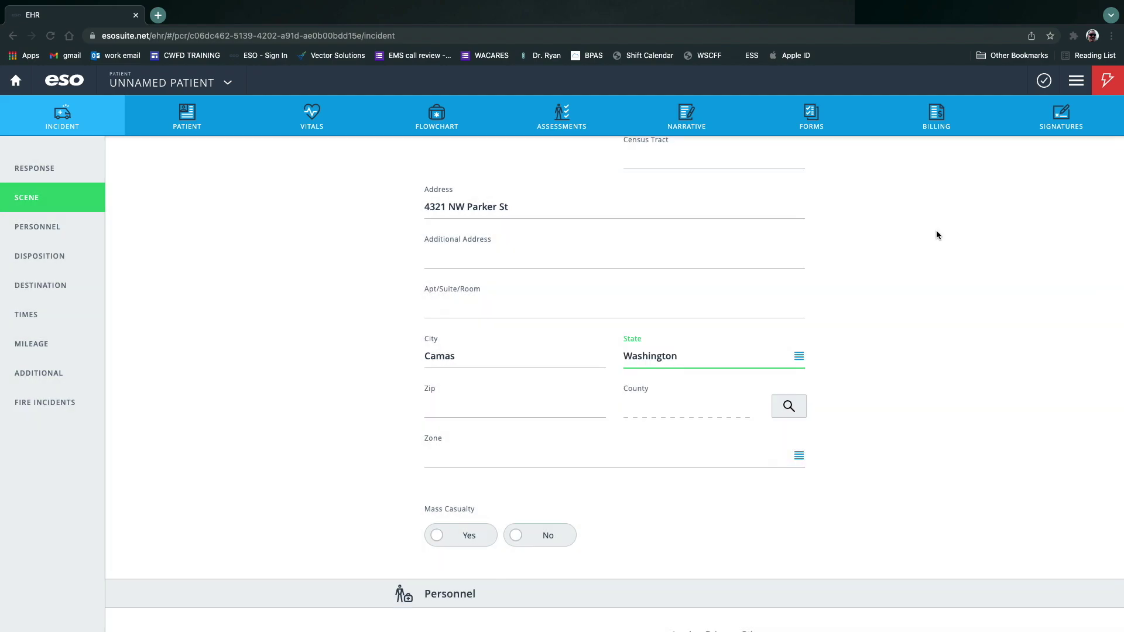
left_click(517, 404)
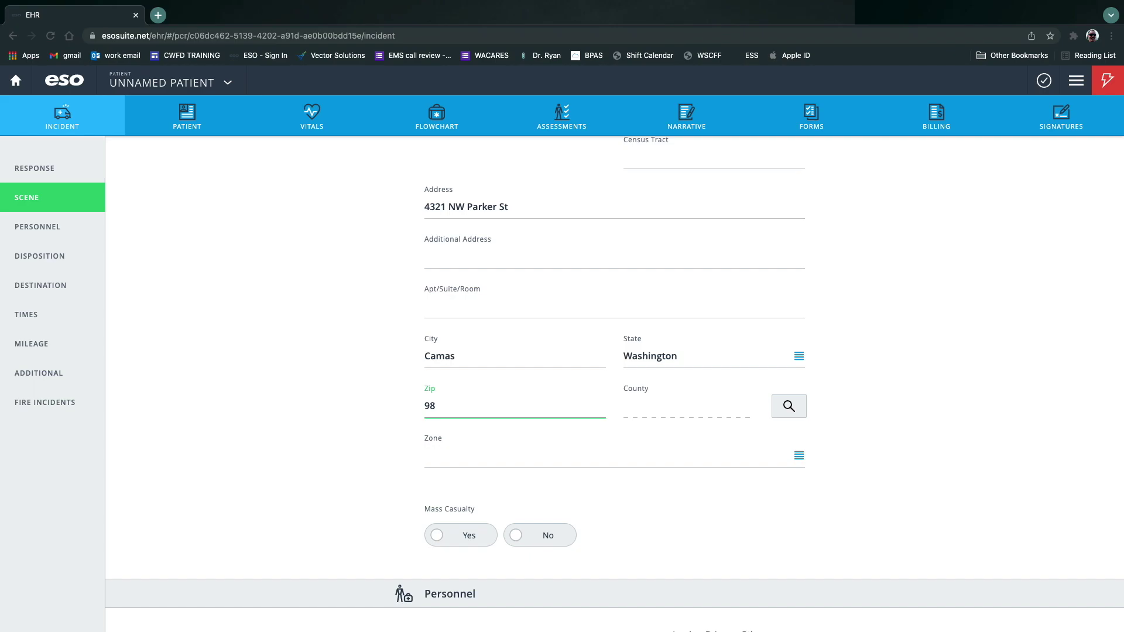
type("98670")
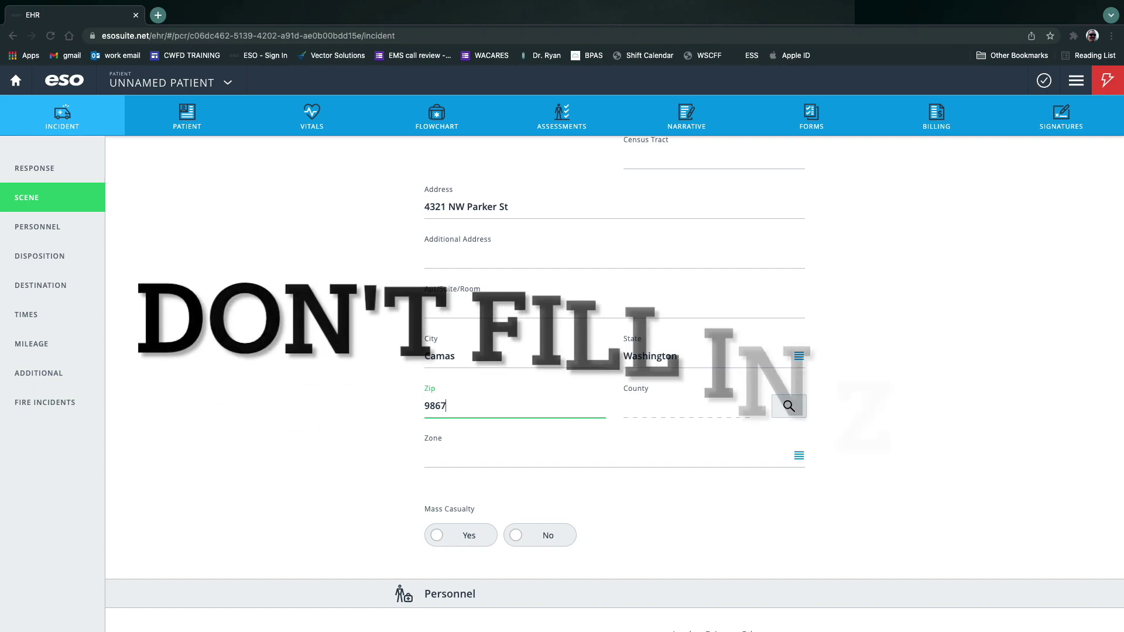
left_click(788, 405)
Set the scene zone to CityofCamas.
left_click(1076, 156)
scroll(531, 466, "down", 4)
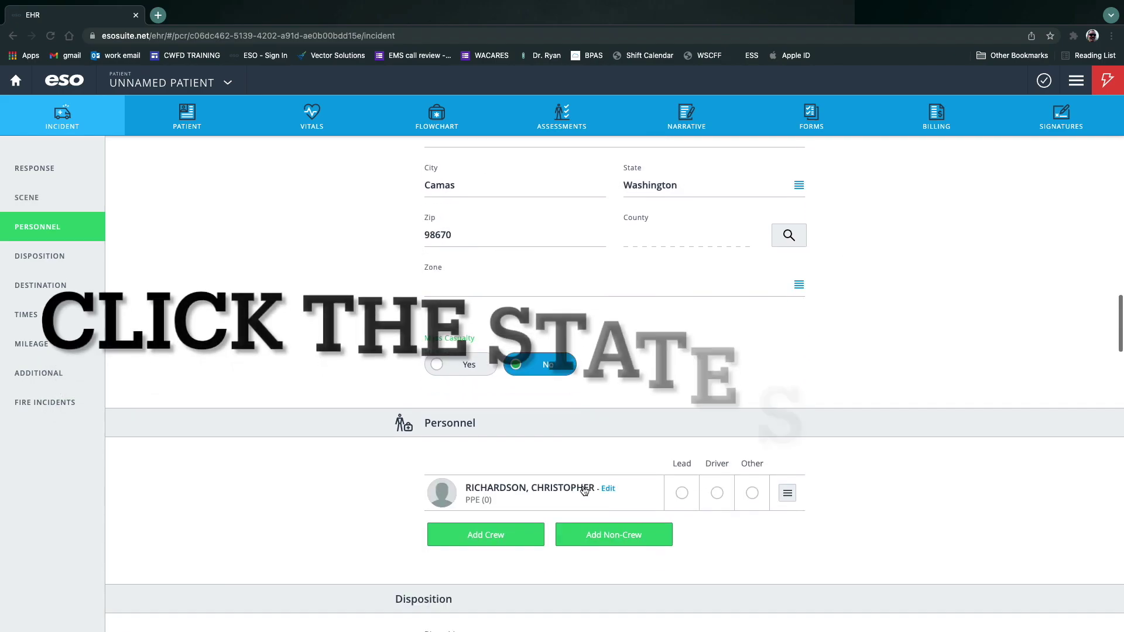
left_click(803, 222)
left_click(804, 226)
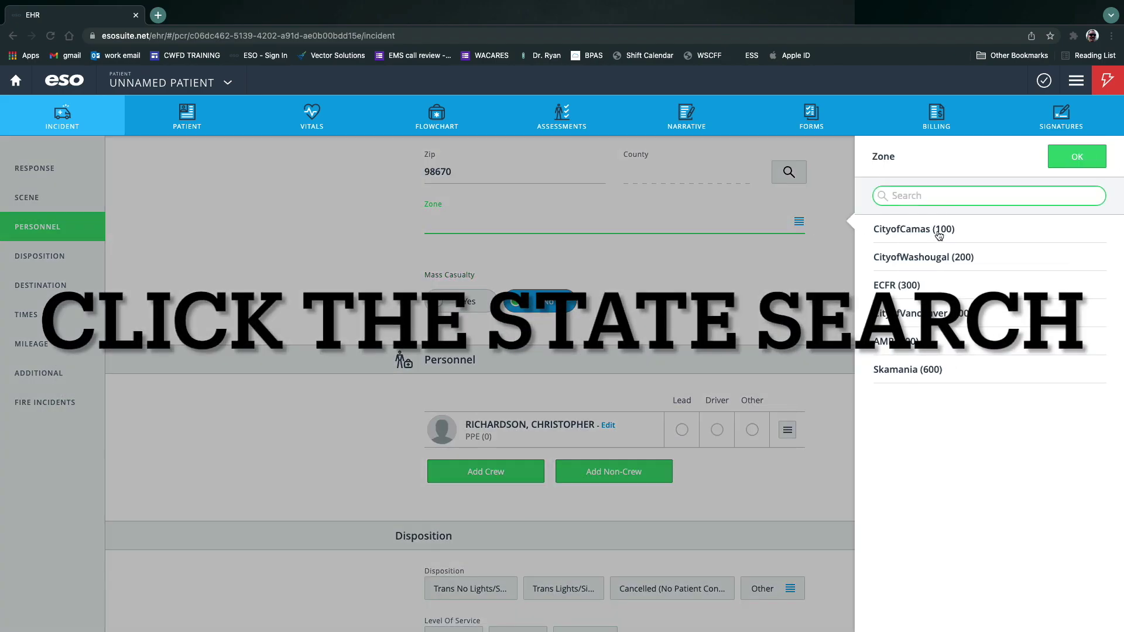
left_click(872, 229)
Make the existing crew member lead and add the tech support crew member as driver.
scroll(690, 281, "down", 2)
scroll(691, 283, "down", 1)
left_click(681, 310)
left_click(473, 354)
scroll(853, 372, "down", 6)
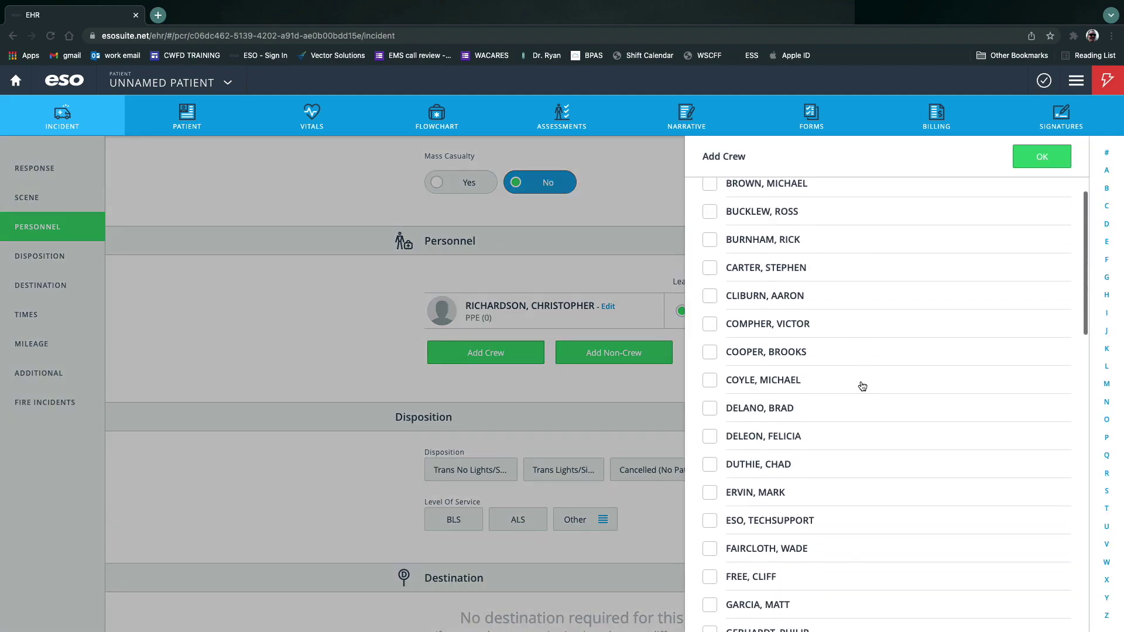
left_click(861, 356)
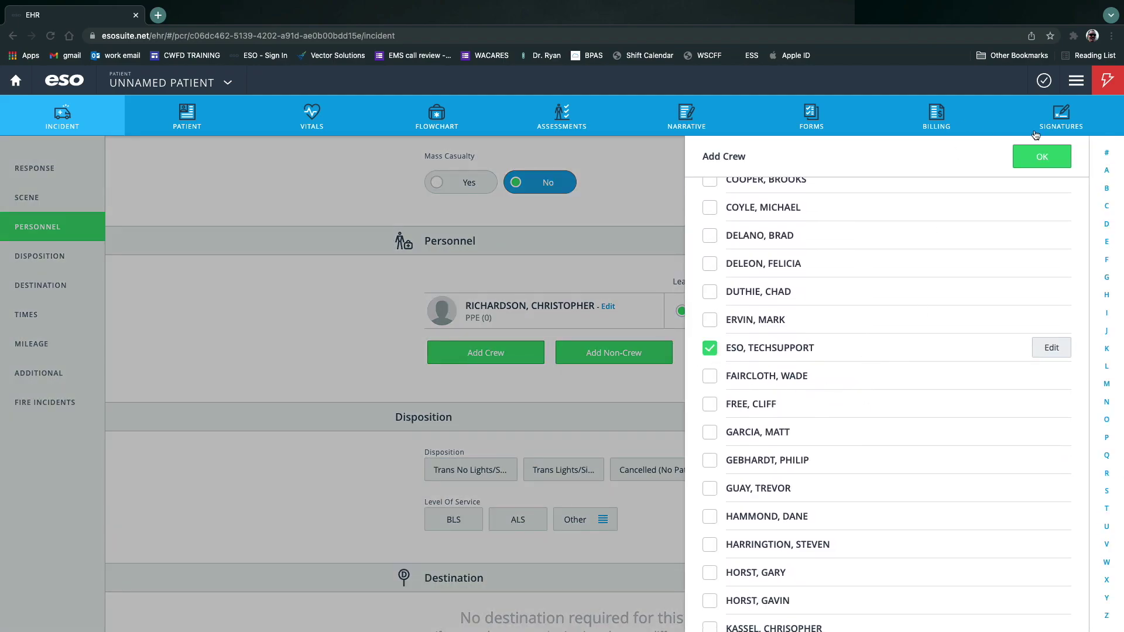
left_click(1039, 157)
left_click(716, 311)
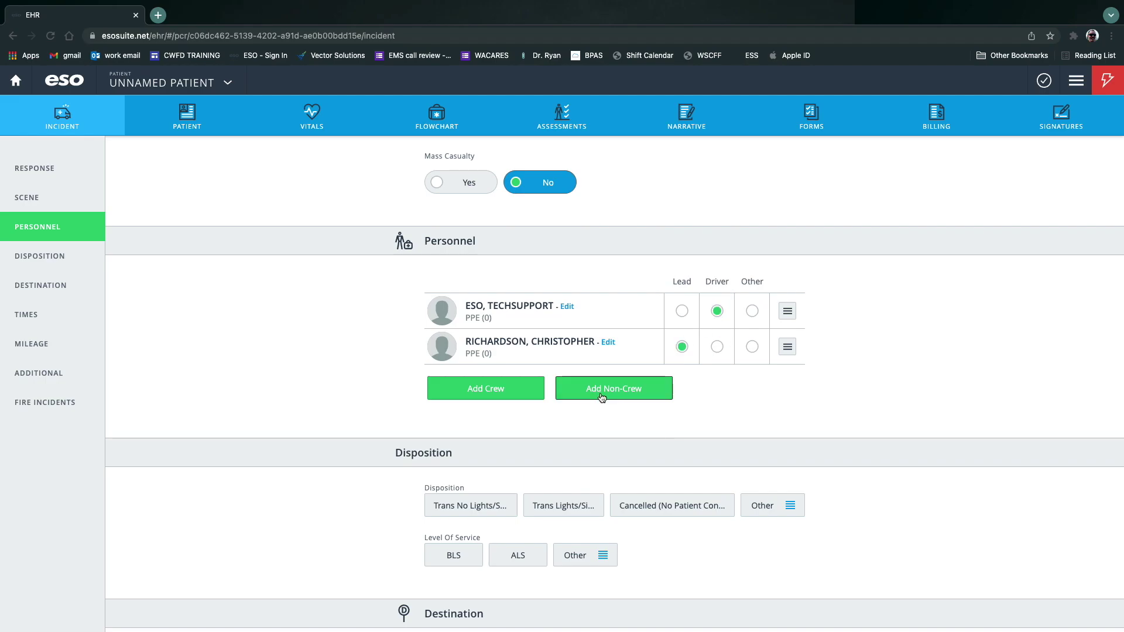
Add a non-crew Observer with role Other, wearing Eye Protection and Gloves.
left_click(604, 393)
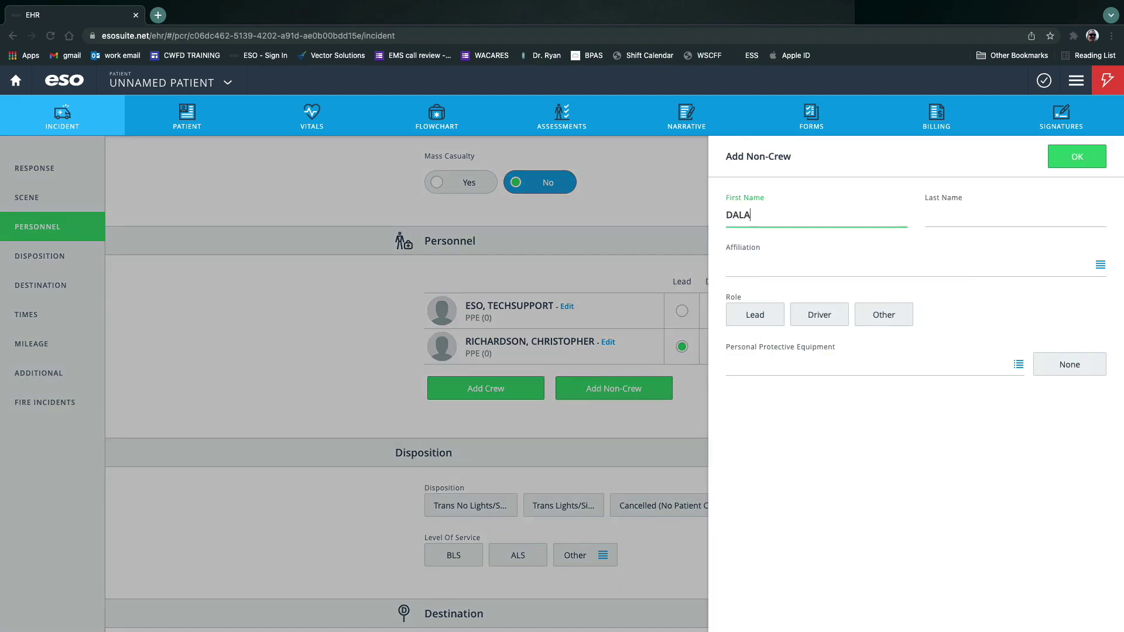
left_click(1015, 216)
type("LAMA")
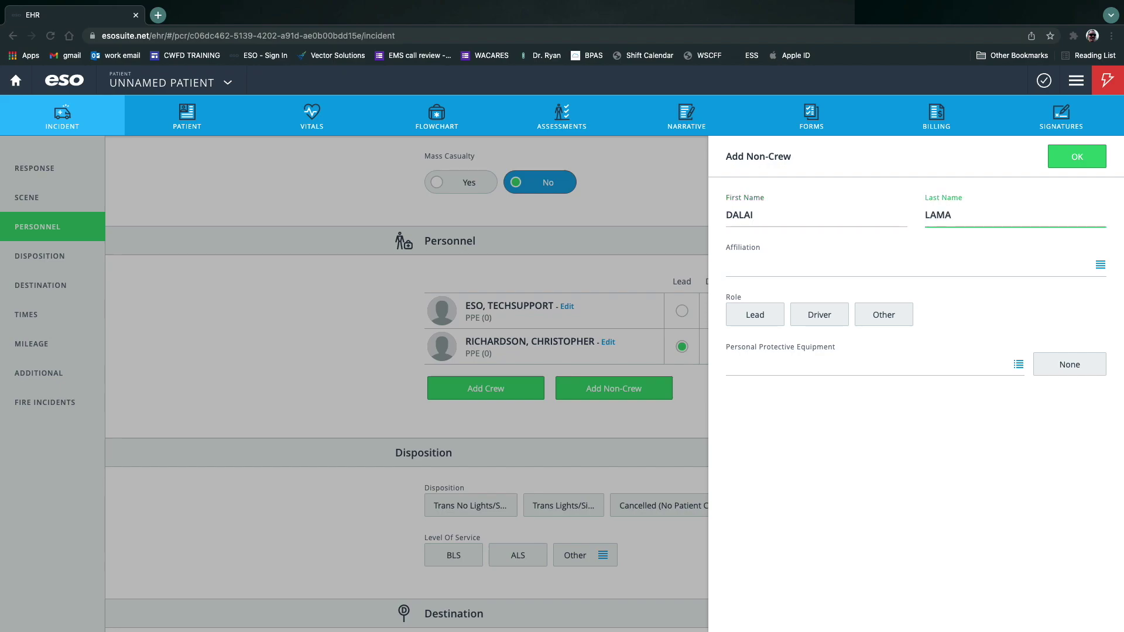
left_click(797, 269)
left_click(898, 335)
left_click(895, 322)
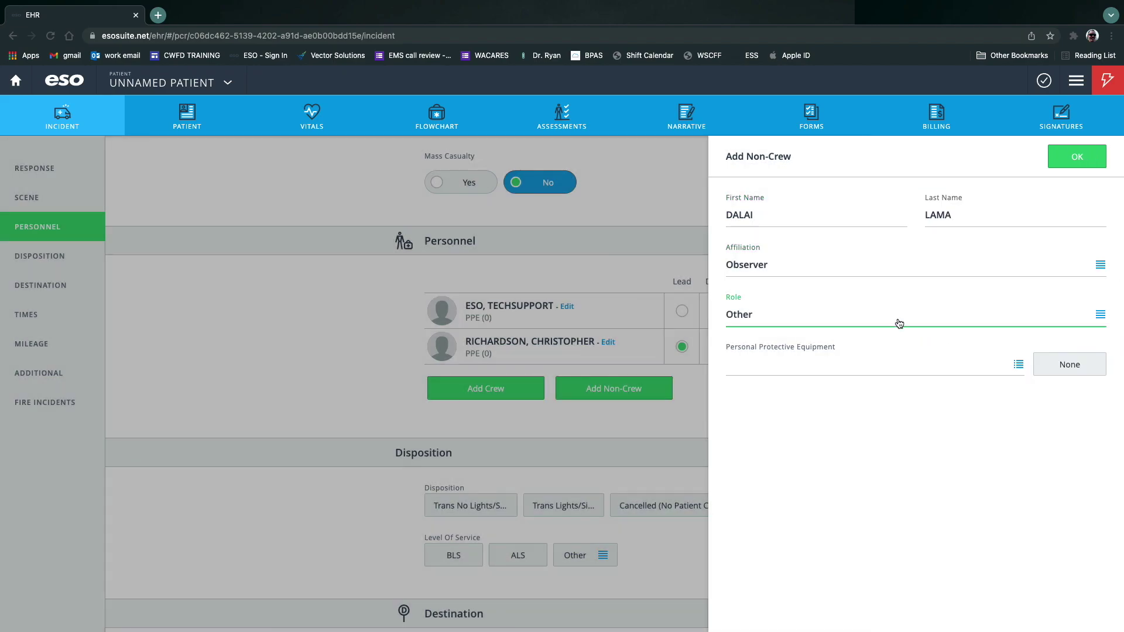
left_click(1020, 365)
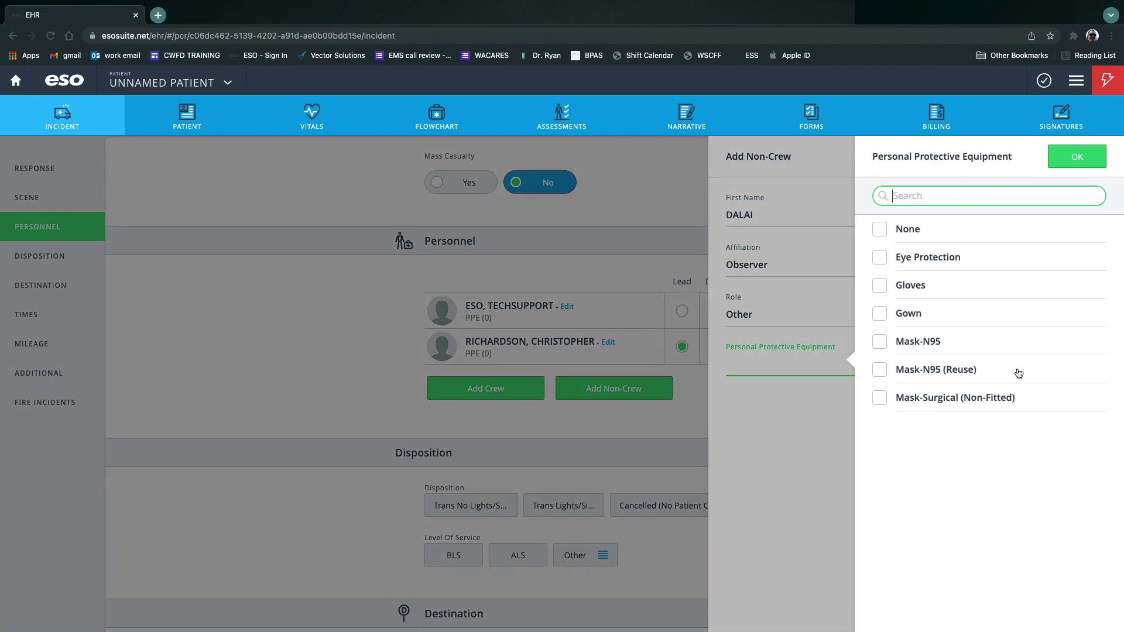
left_click(881, 258)
left_click(879, 285)
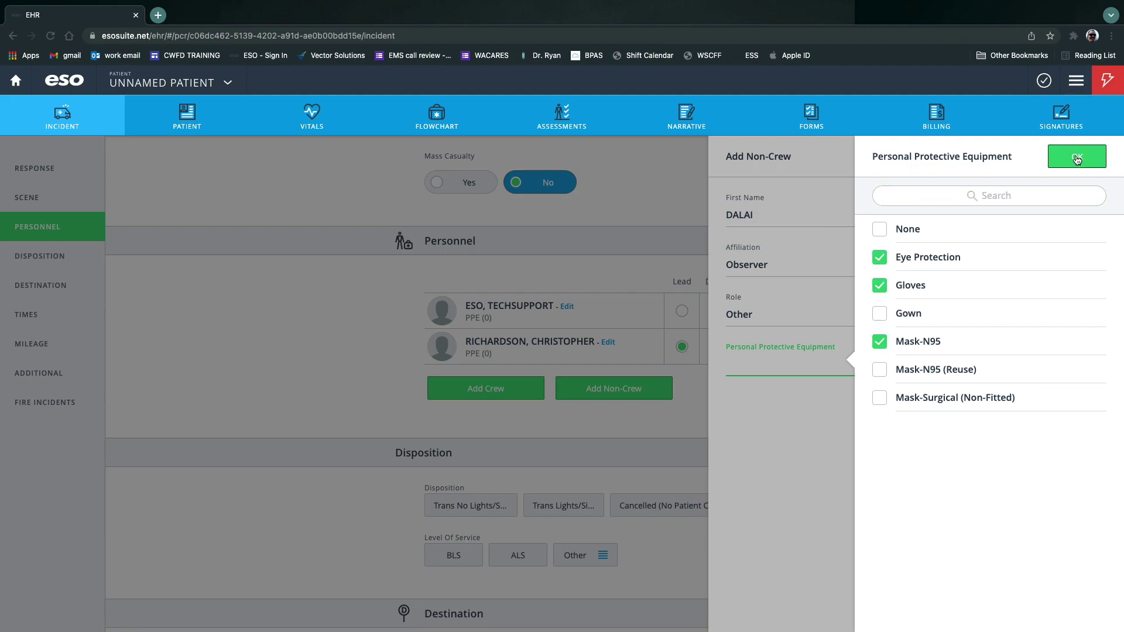
left_click(1054, 156)
left_click(1047, 156)
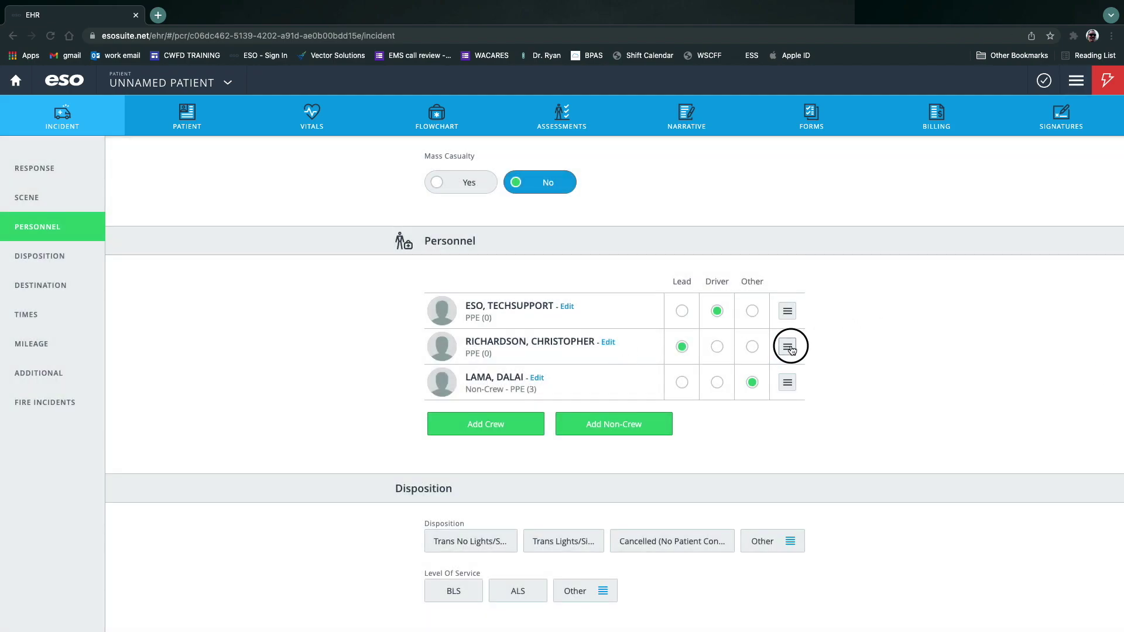
Record the lead's PPE as Eye Protection, Gloves, Gown and Mask-N95.
left_click(787, 347)
left_click(719, 332)
left_click(1003, 273)
left_click(879, 257)
left_click(880, 286)
left_click(880, 314)
left_click(881, 342)
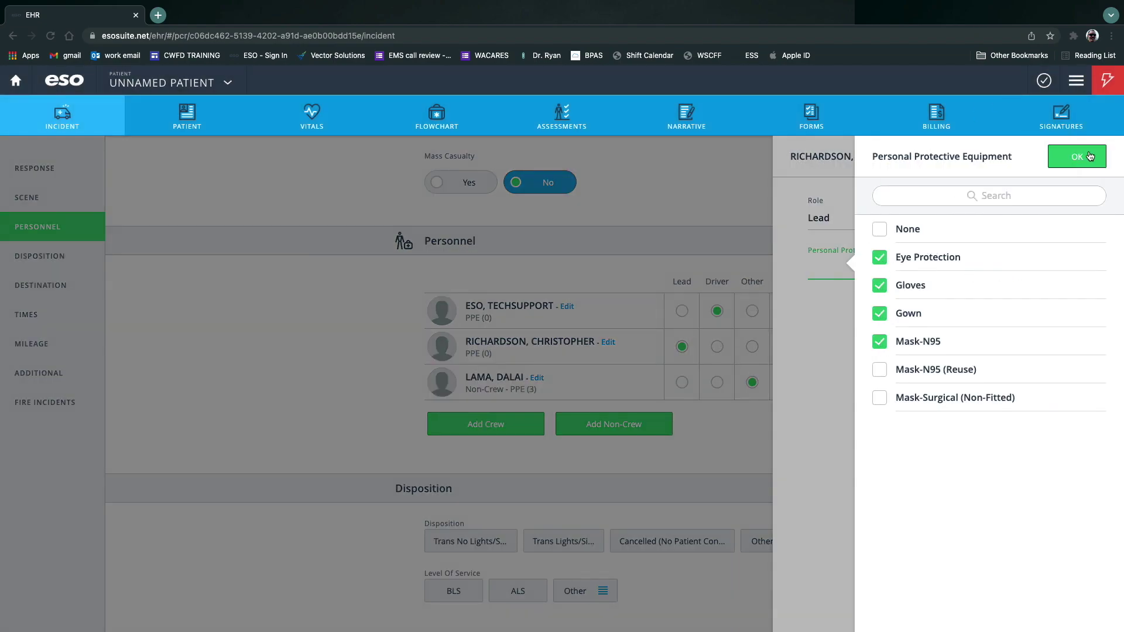
left_click(1077, 157)
left_click(1075, 158)
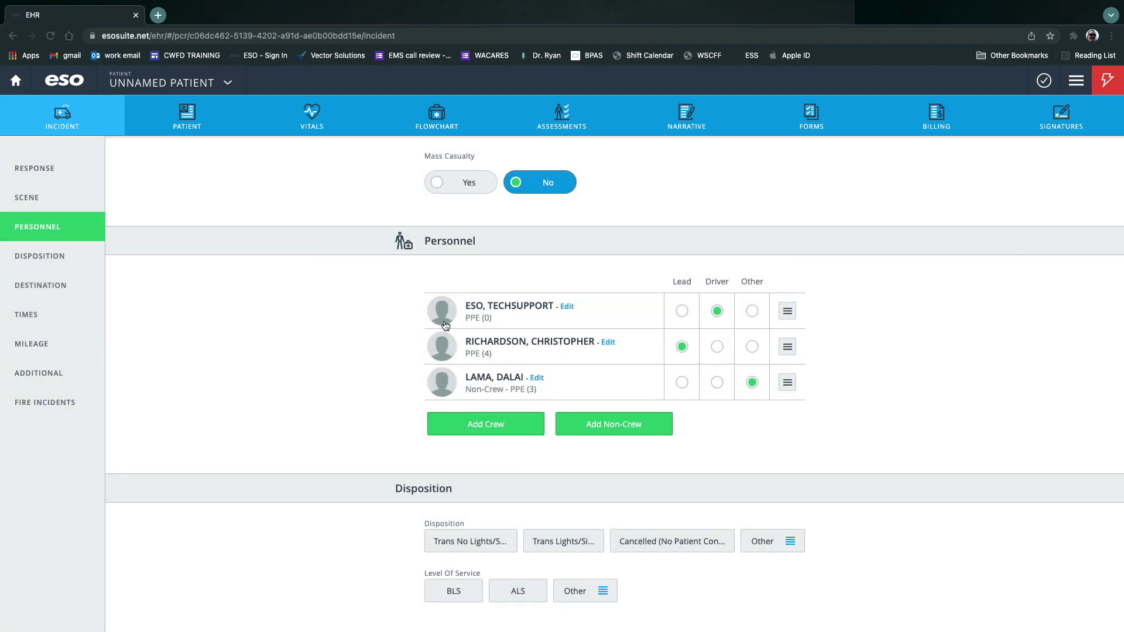
Record the driver's PPE as Eye Protection, Gloves and Mask-N95.
left_click(520, 307)
left_click(1004, 271)
left_click(880, 257)
left_click(880, 285)
left_click(880, 342)
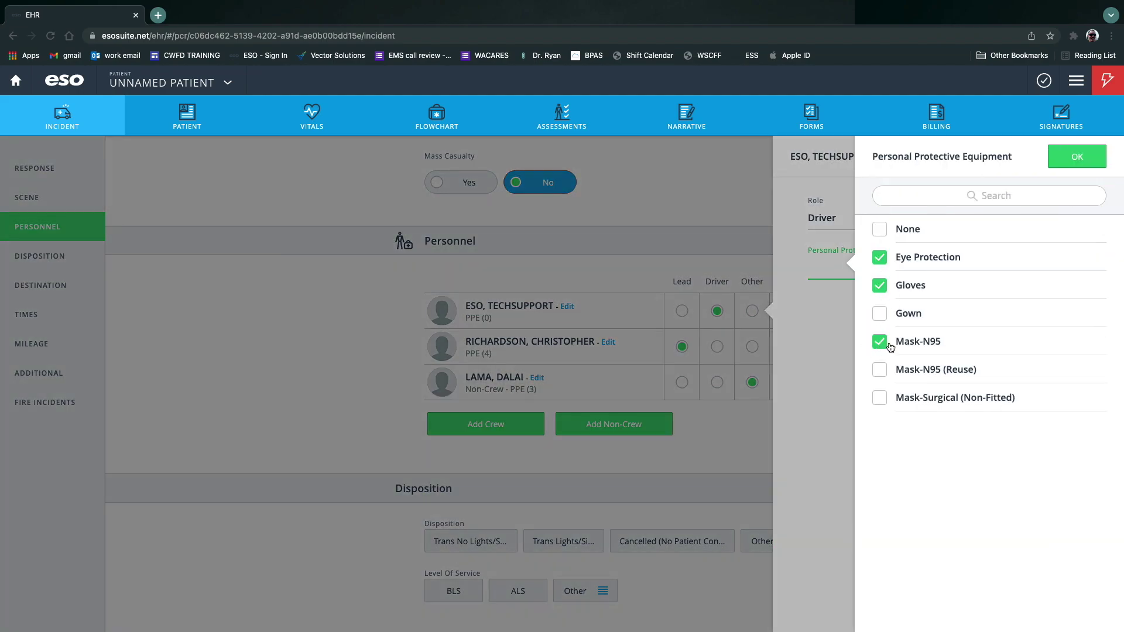
left_click(1077, 157)
left_click(1080, 164)
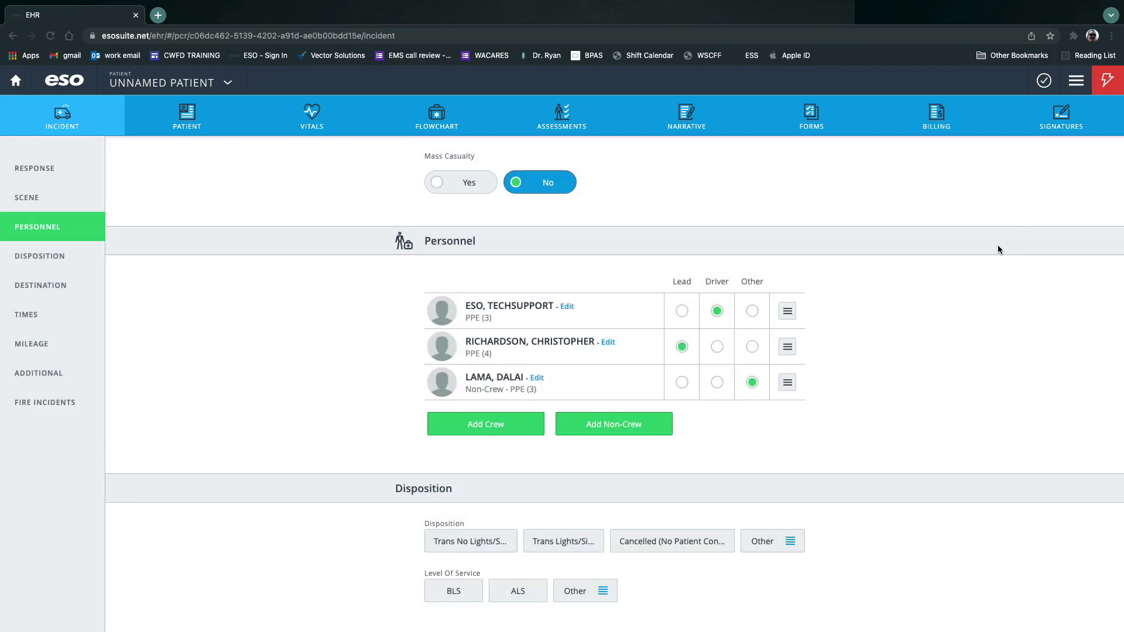
Set disposition to Transported Lights/Siren with automated light changing and Speed-Enhanced descriptors.
scroll(1007, 273, "down", 5)
left_click(563, 227)
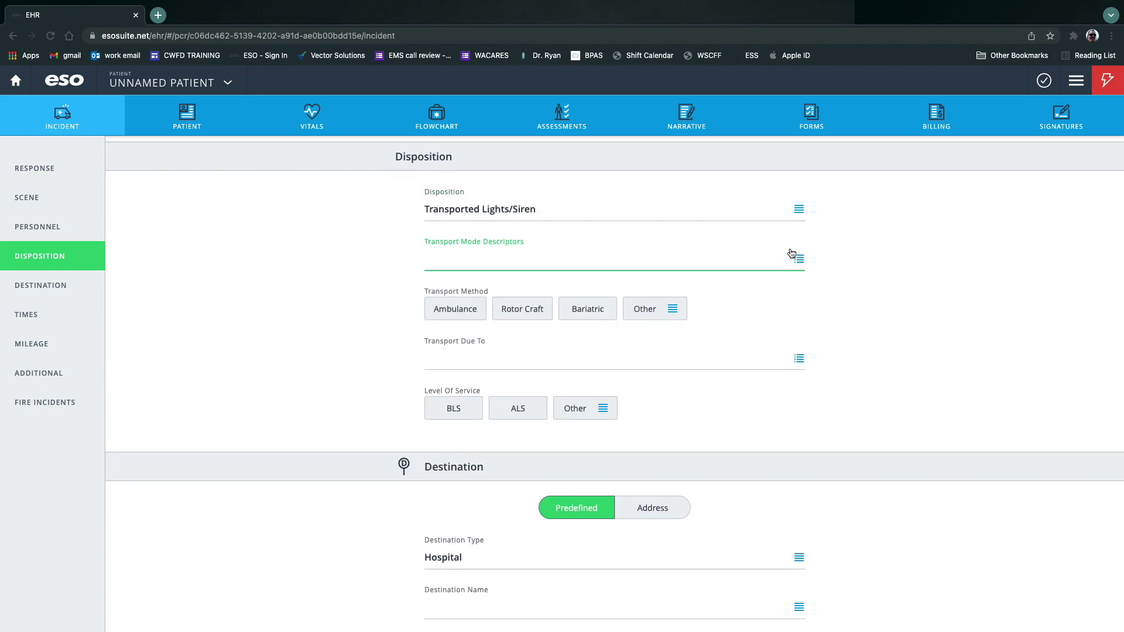
left_click(800, 259)
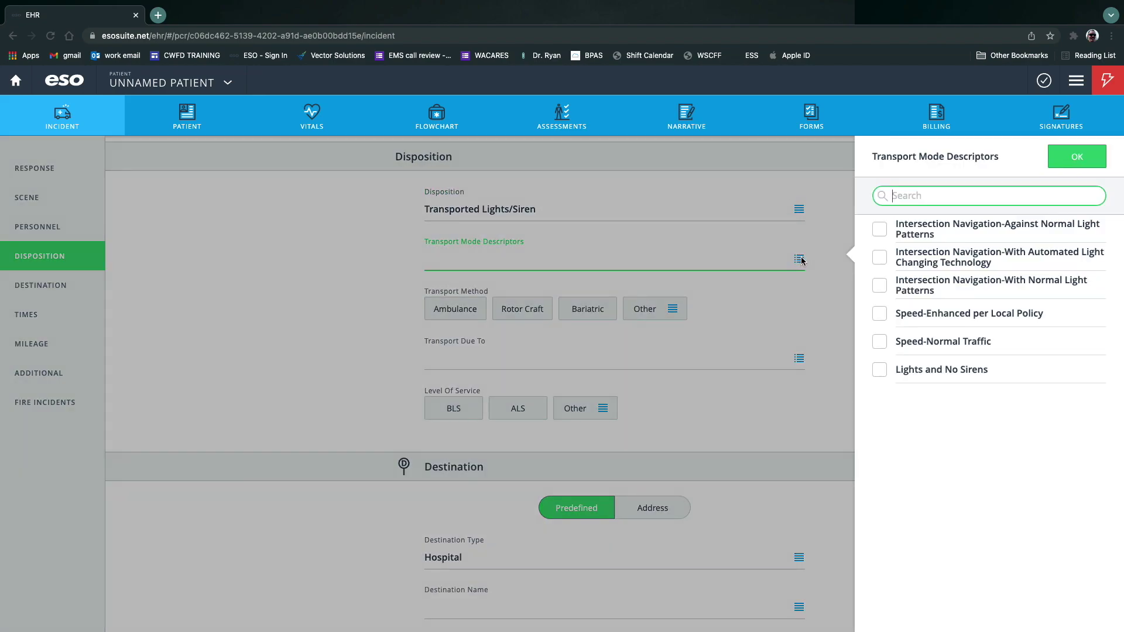
left_click(878, 258)
left_click(881, 316)
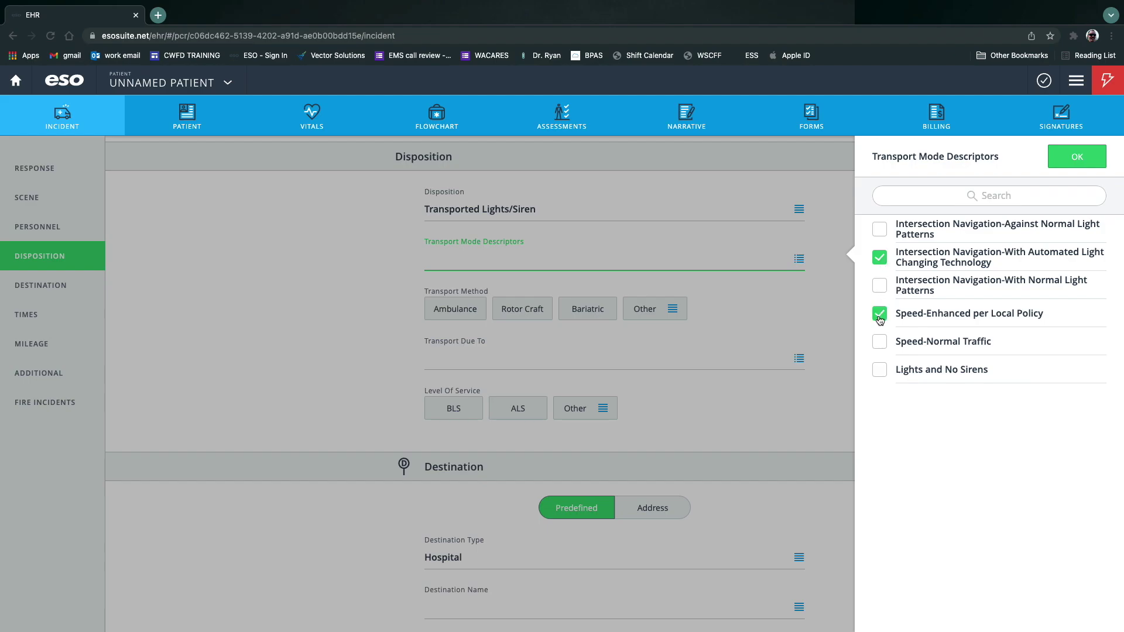
left_click(1077, 156)
Set transport by ground ambulance to the Closest Facility at Advanced Life Support.
left_click(455, 323)
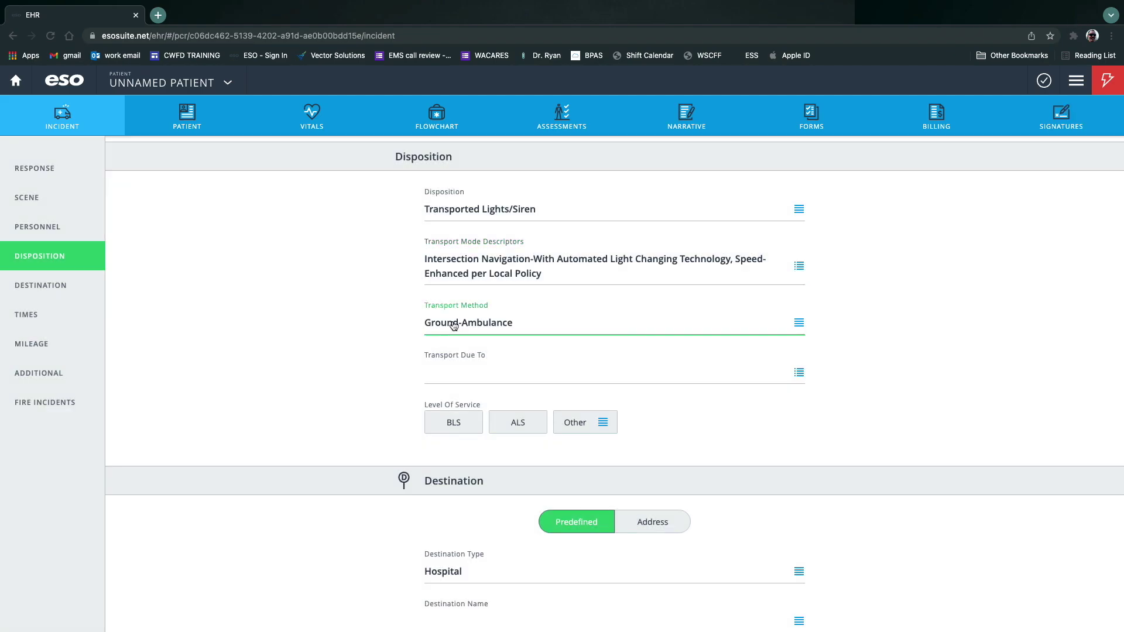
left_click(500, 374)
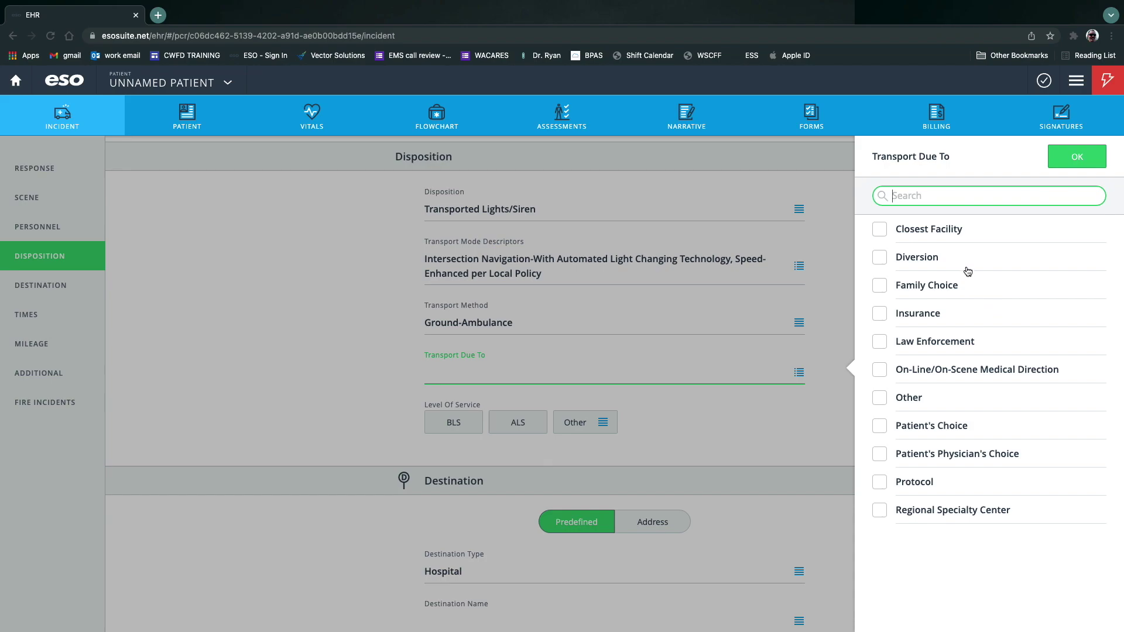
left_click(879, 229)
left_click(1077, 156)
left_click(516, 425)
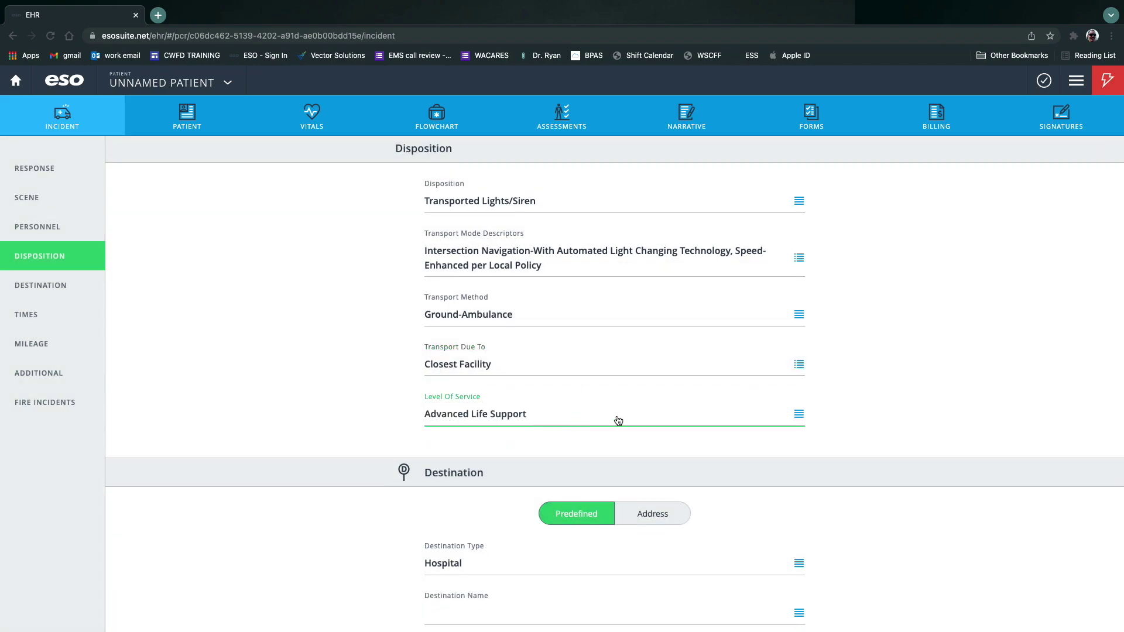
scroll(627, 404, "down", 3)
Set the destination to Southwest Medical Center, Emergency Room department.
left_click(564, 427)
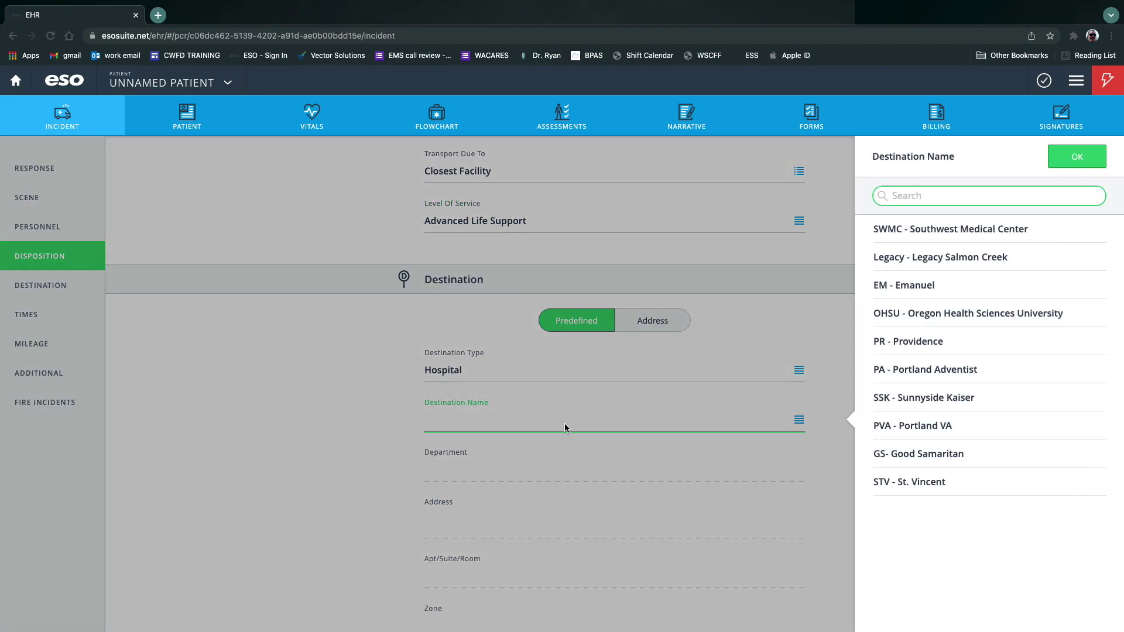
left_click(928, 230)
scroll(774, 456, "down", 7)
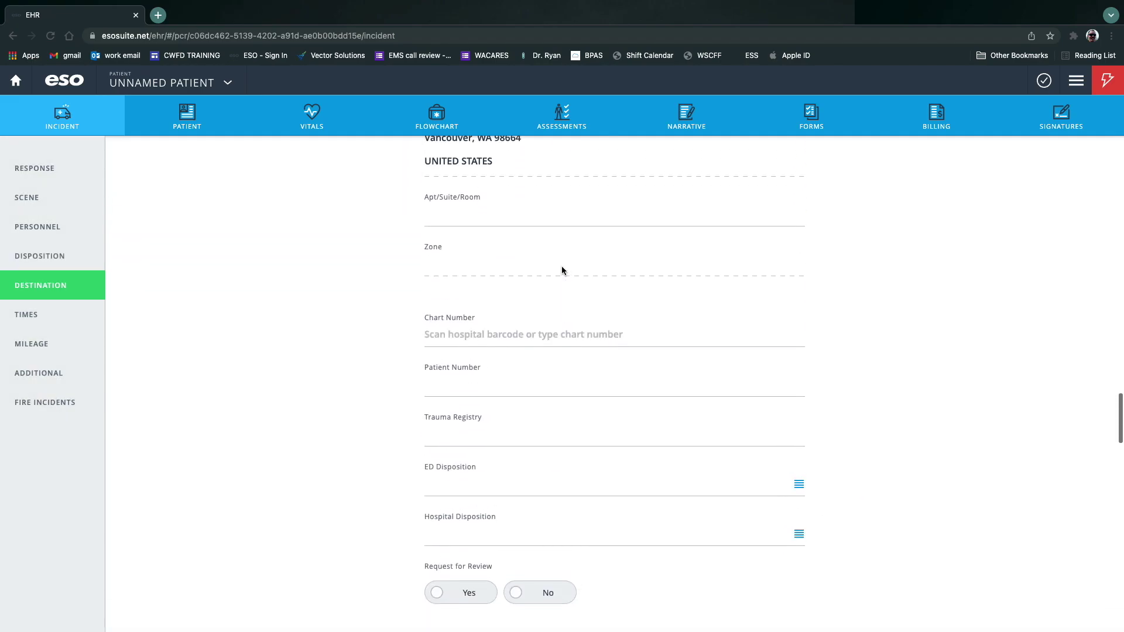
scroll(561, 265, "up", 6)
left_click(797, 389)
left_click(879, 233)
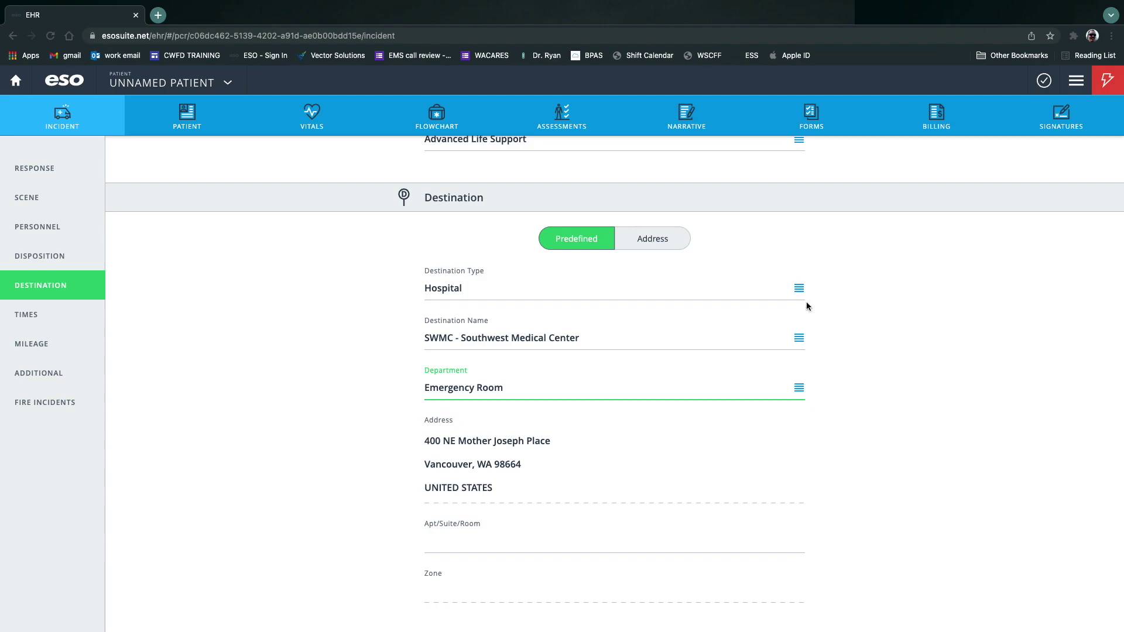
scroll(668, 448, "down", 6)
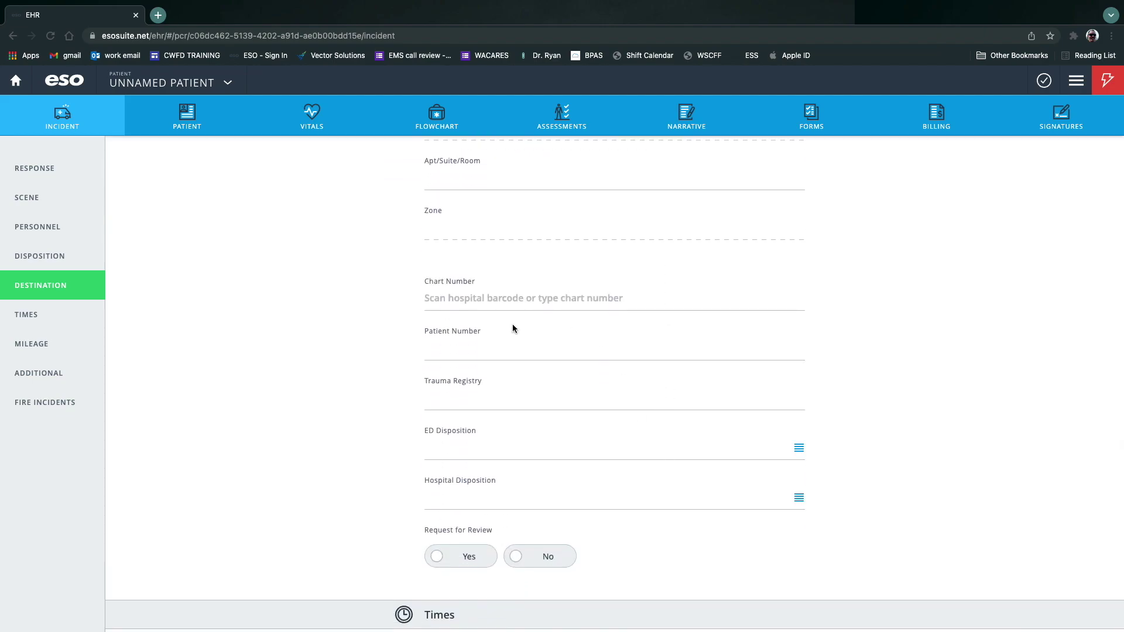
Set ED Disposition to Admitted as an Inpatient to this Hospital, leaving Hospital Disposition blank.
left_click(484, 448)
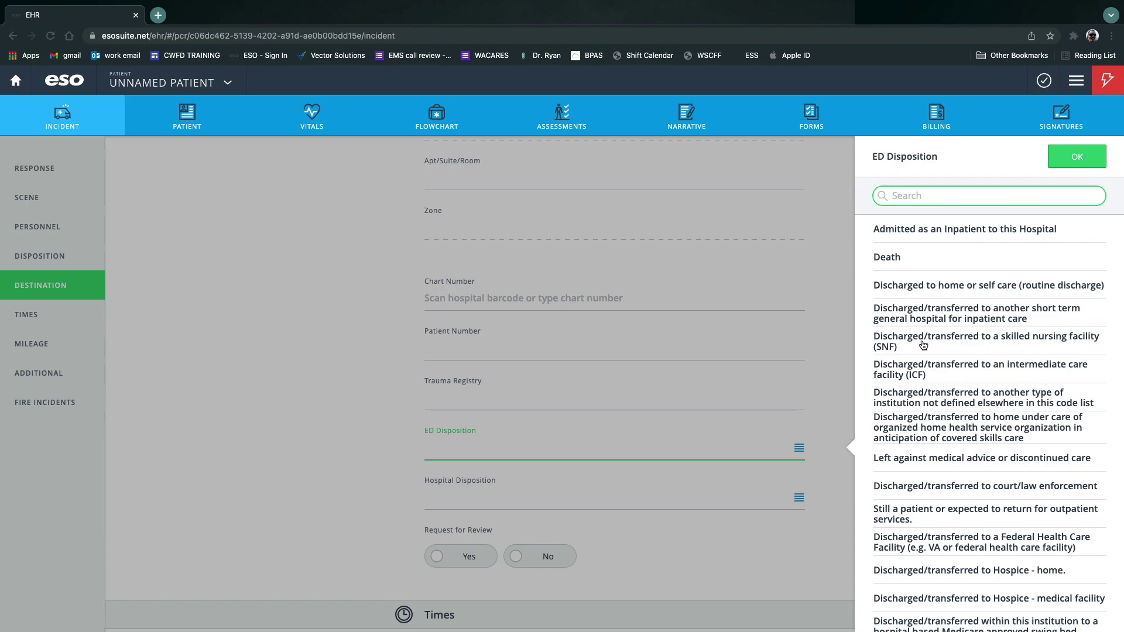
left_click(954, 233)
left_click(799, 497)
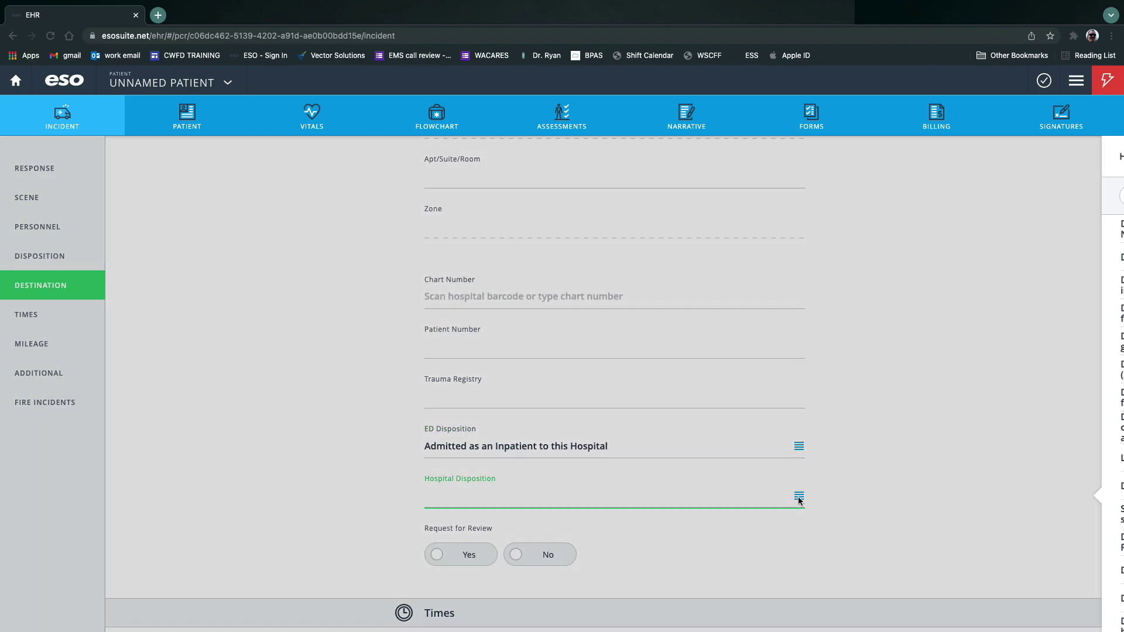
scroll(986, 425, "down", 3)
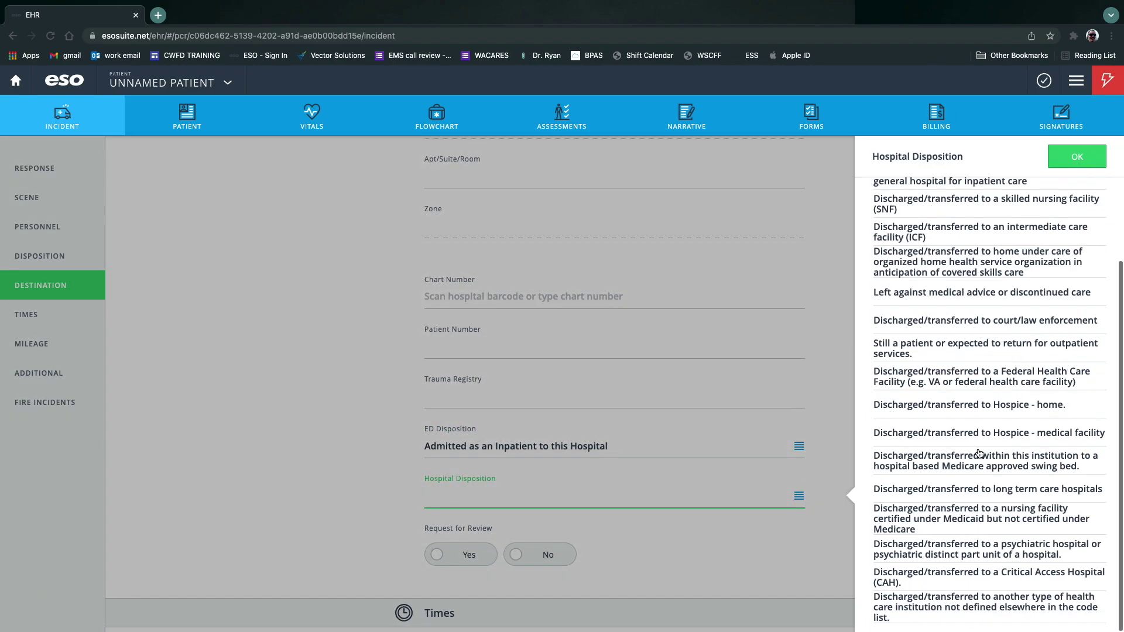
scroll(985, 425, "up", 3)
left_click(745, 571)
left_click(799, 497)
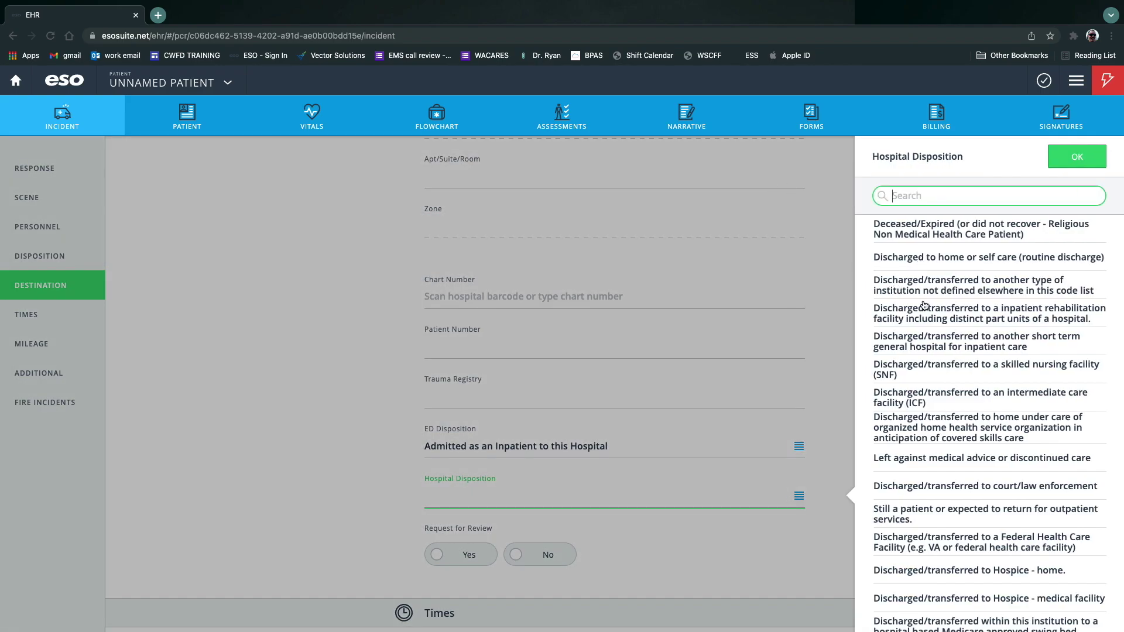
scroll(922, 261, "down", 3)
scroll(937, 246, "up", 3)
type("unk")
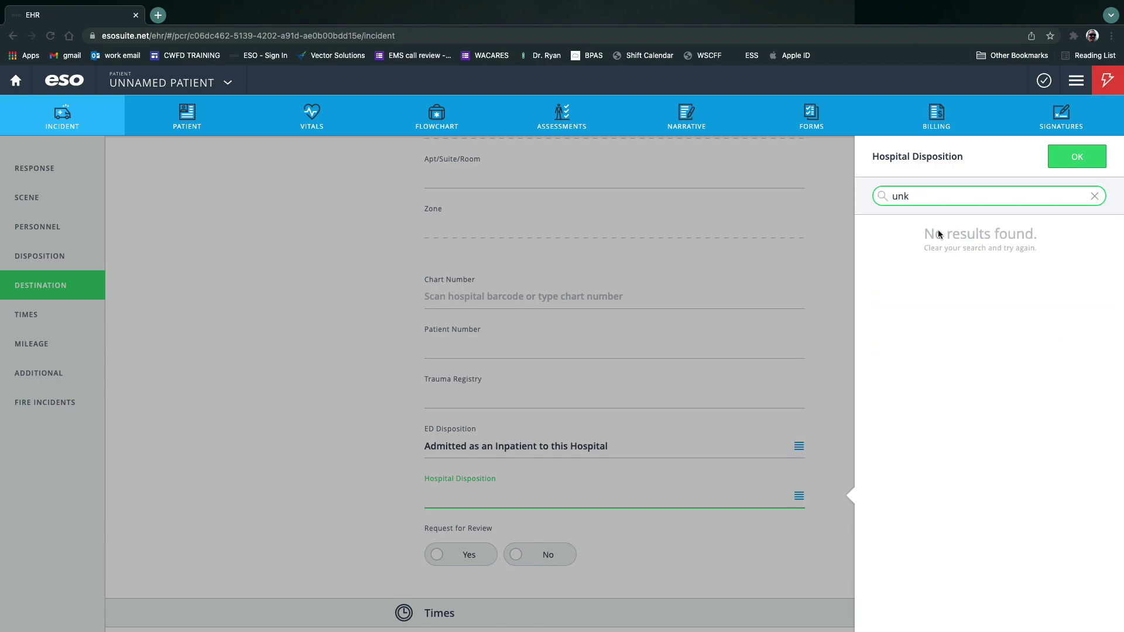
key("BackSpace")
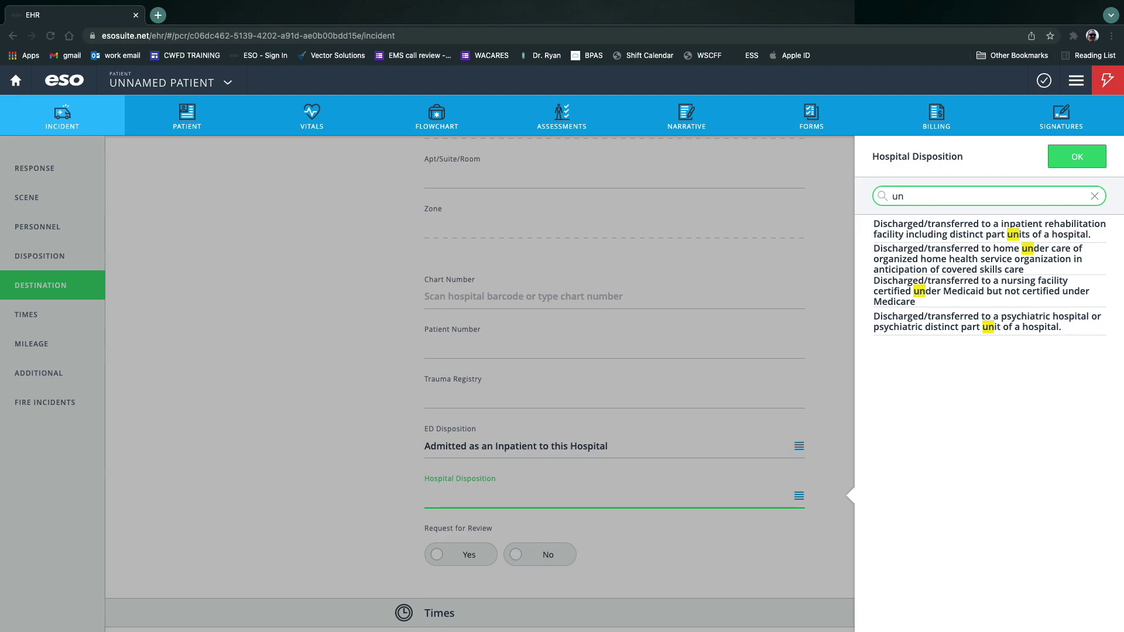
left_click(1103, 200)
Set Request for Review to No.
scroll(901, 300, "down", 4)
left_click(540, 322)
scroll(472, 326, "down", 3)
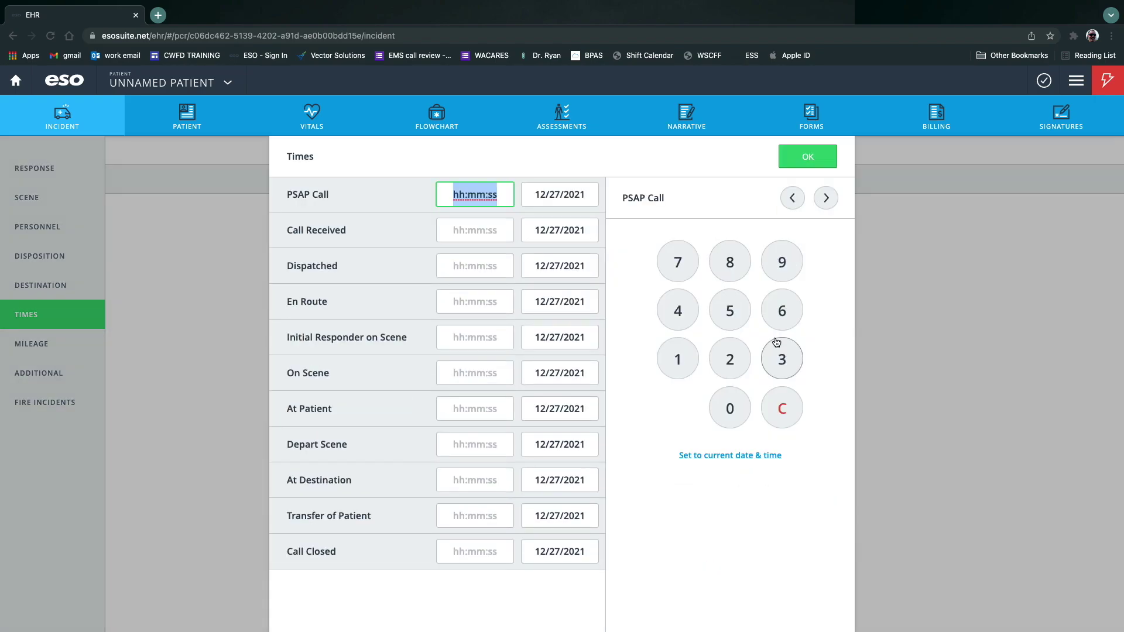
Stamp each incident time, PSAP Call through Call Closed, with the current time and save the times.
left_click(702, 457)
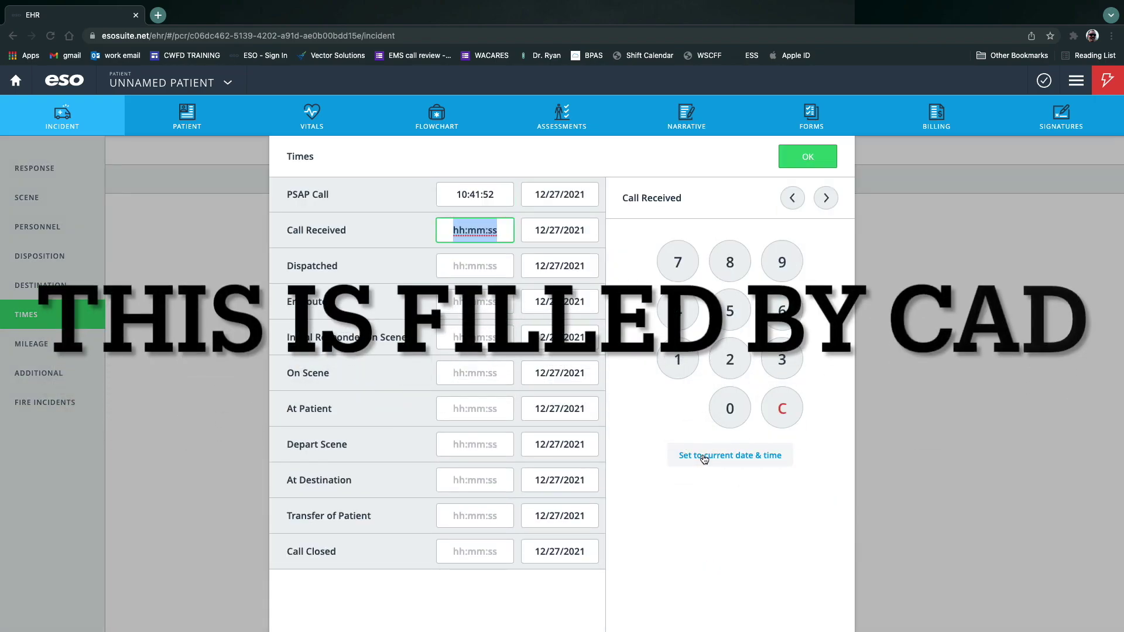
left_click(702, 457)
left_click(703, 458)
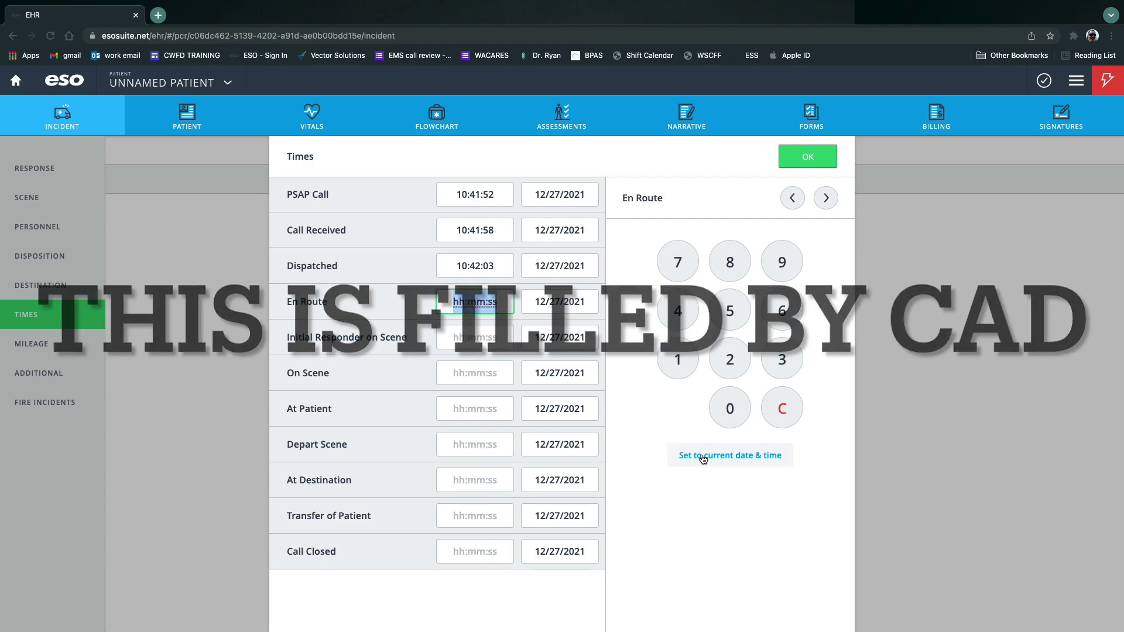
left_click(703, 457)
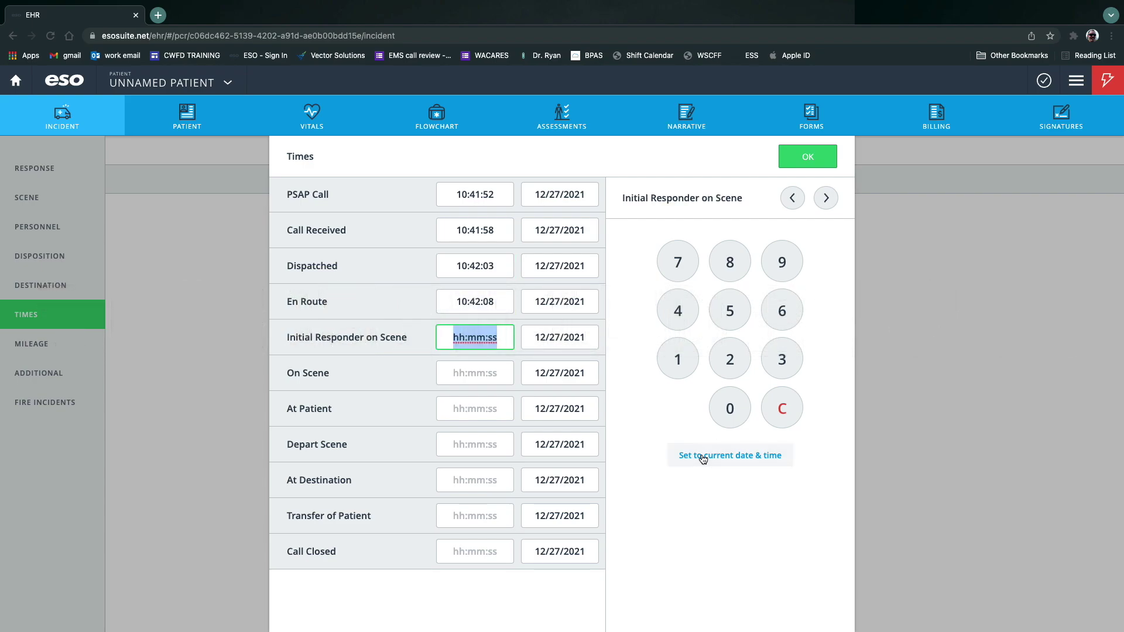
left_click(703, 458)
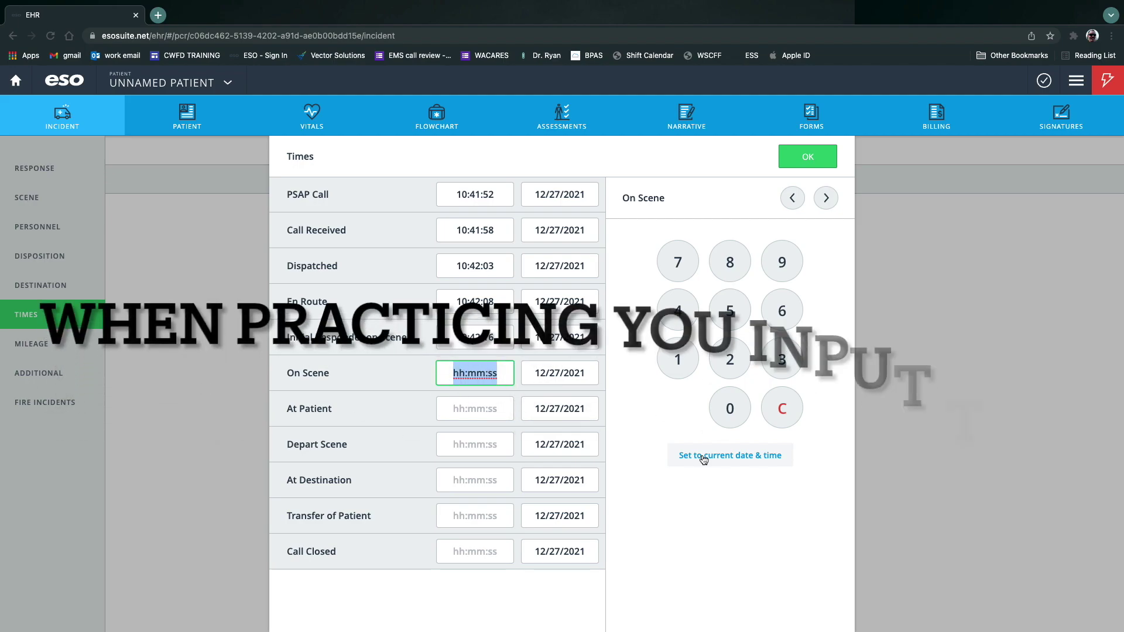
left_click(704, 458)
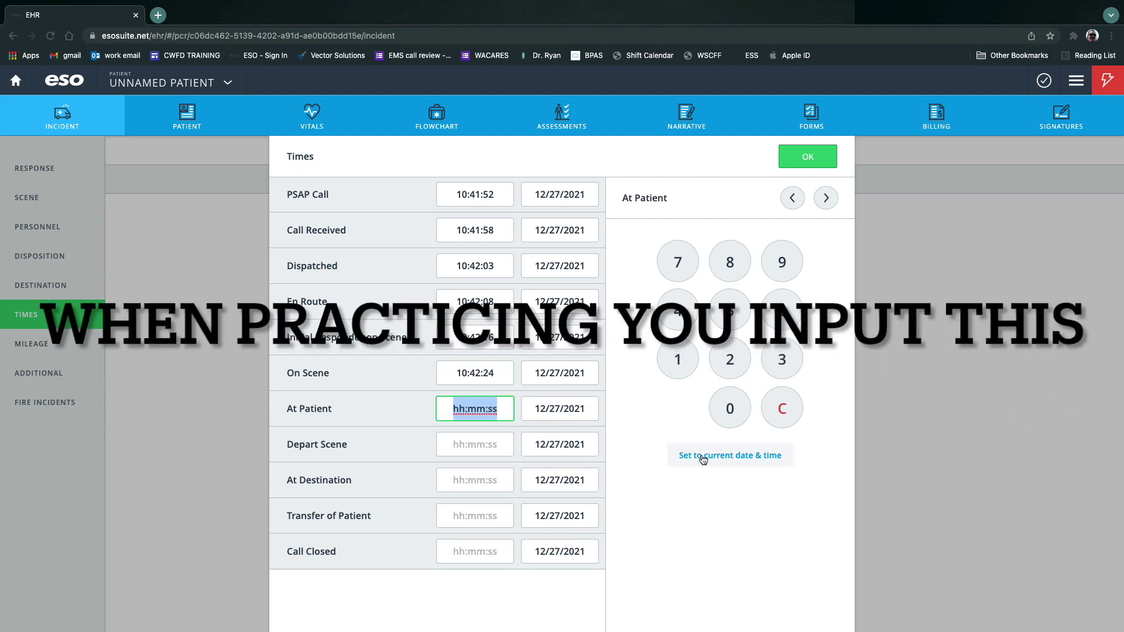
left_click(703, 458)
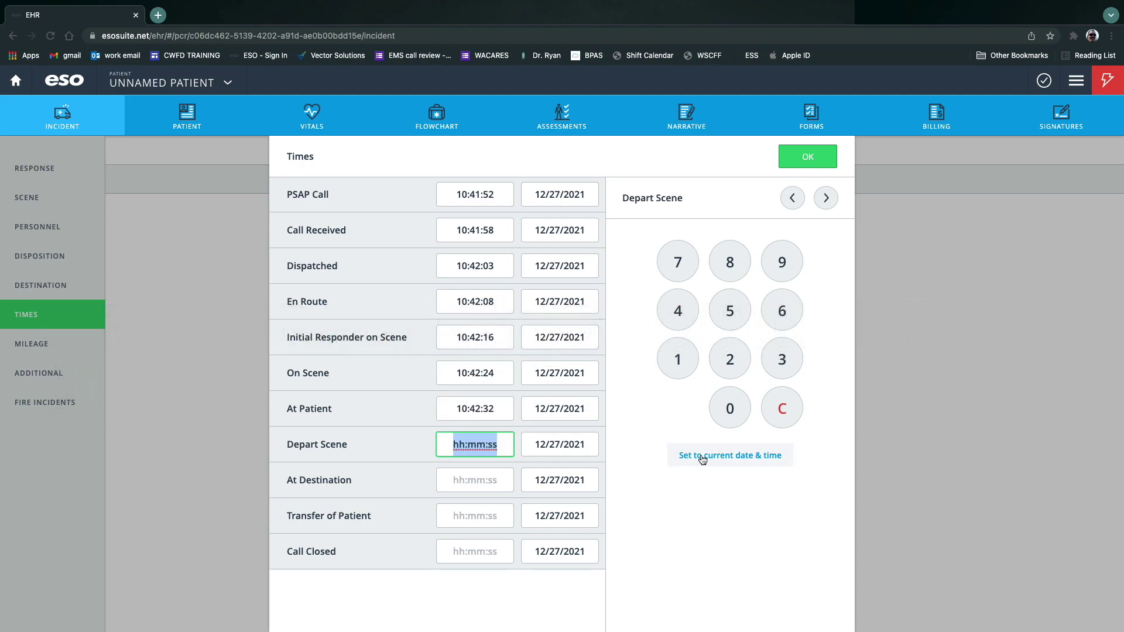
left_click(699, 458)
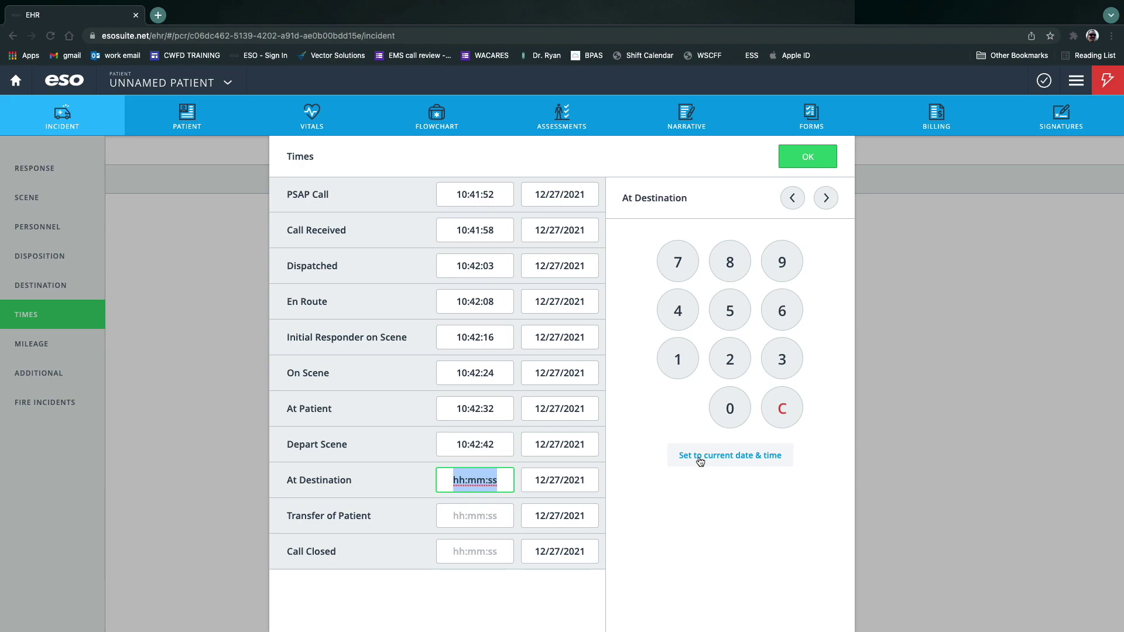
left_click(700, 458)
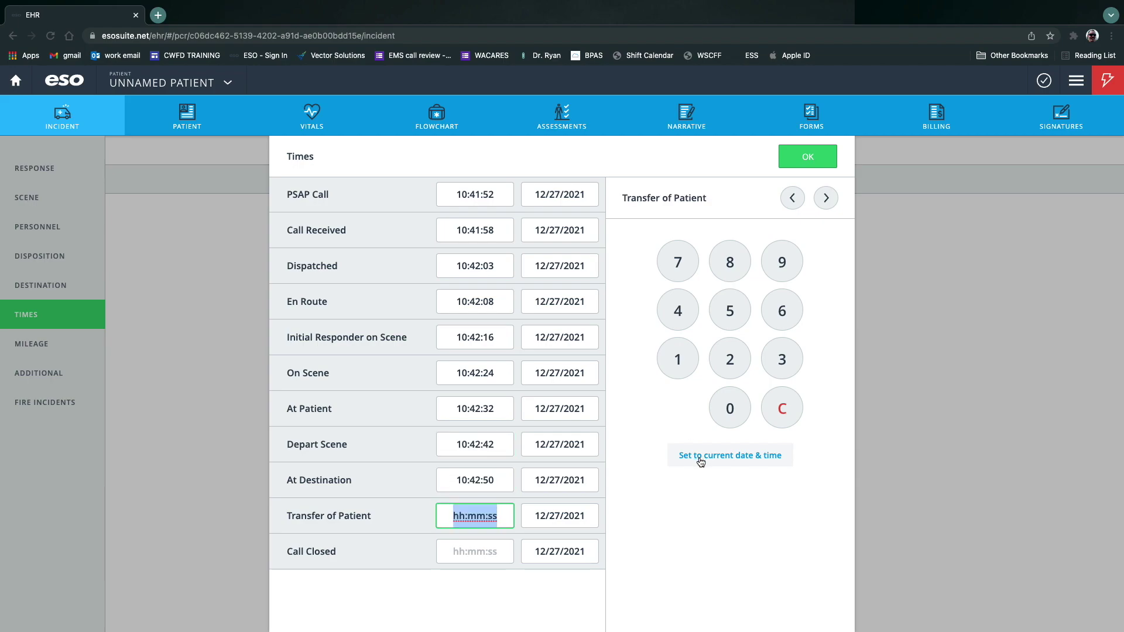
left_click(700, 458)
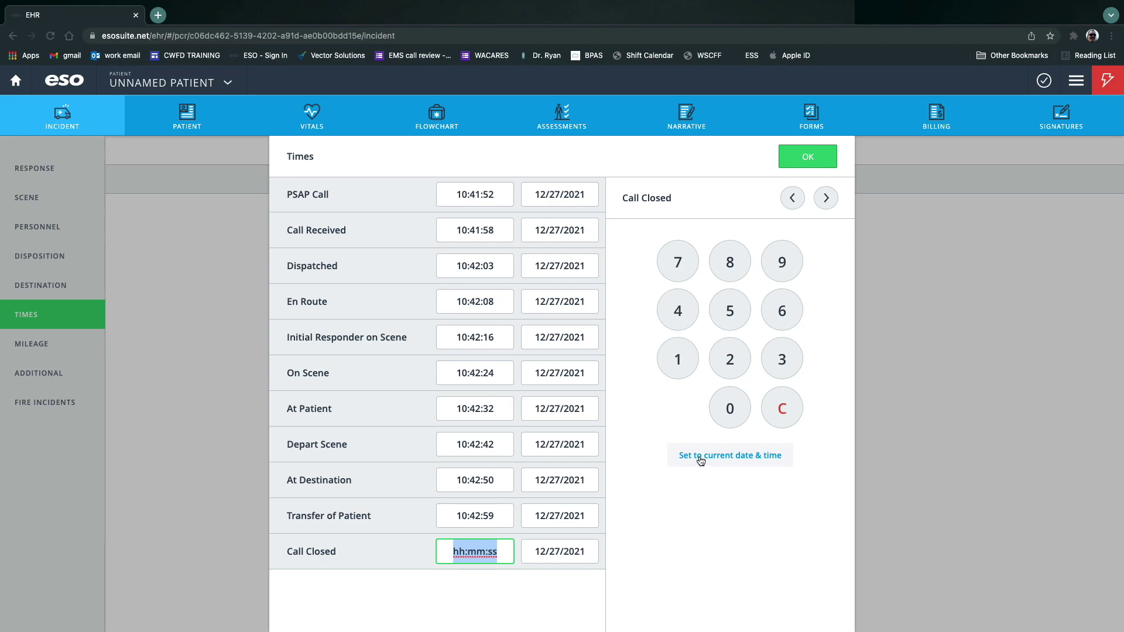
left_click(701, 458)
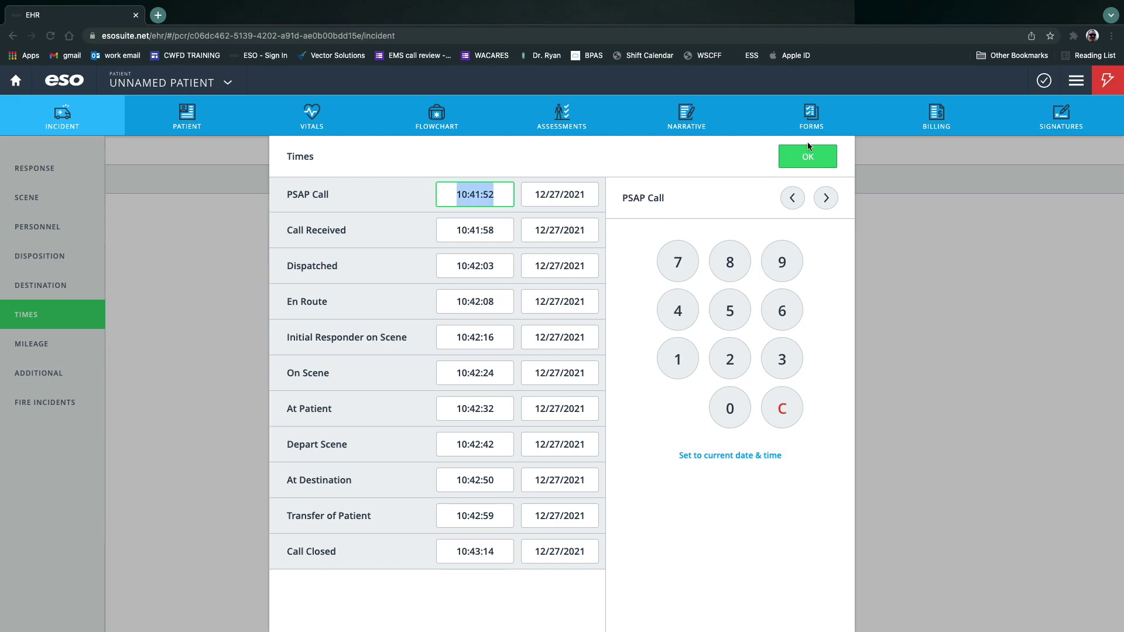
left_click(801, 151)
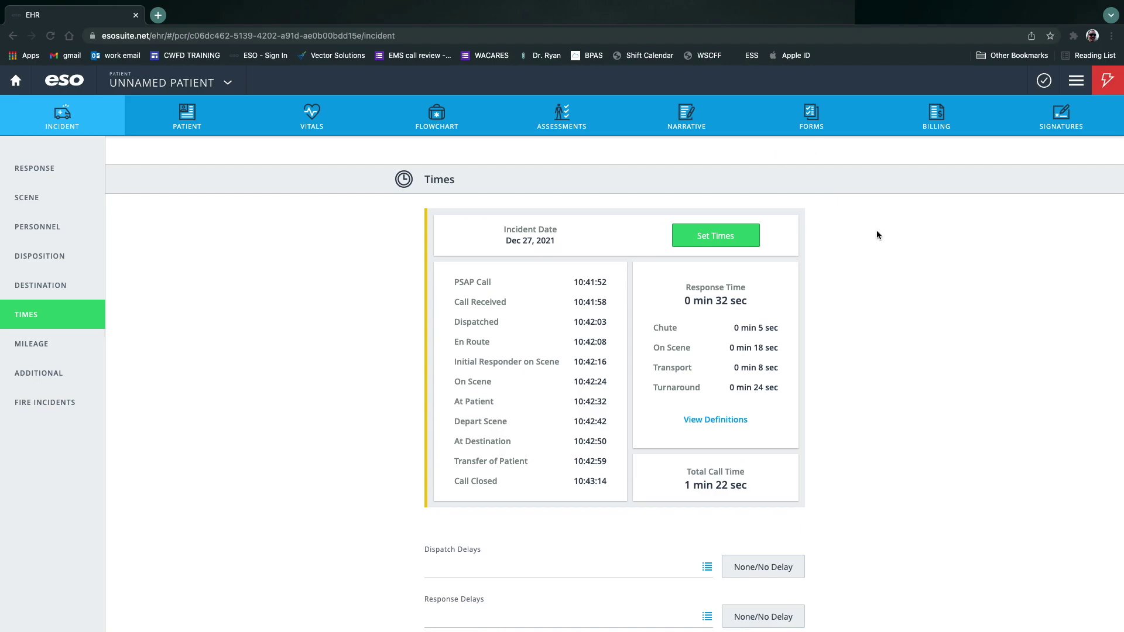
Set Dispatch Delays to None/No Delay and Response Delays to Mechanical Issue.
scroll(774, 389, "down", 5)
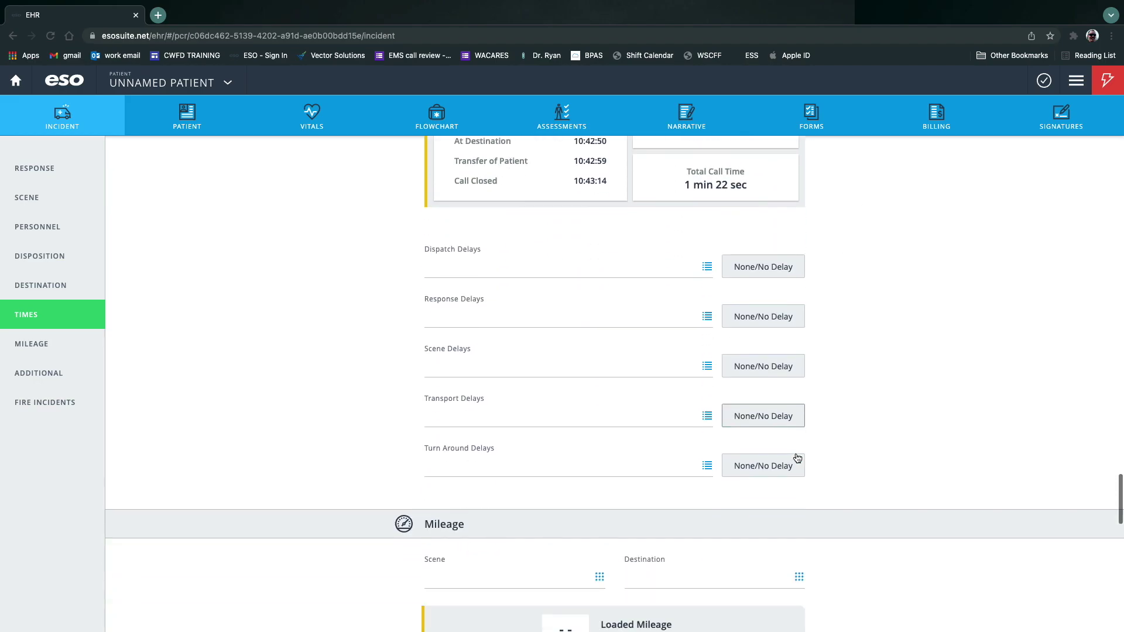
left_click(704, 261)
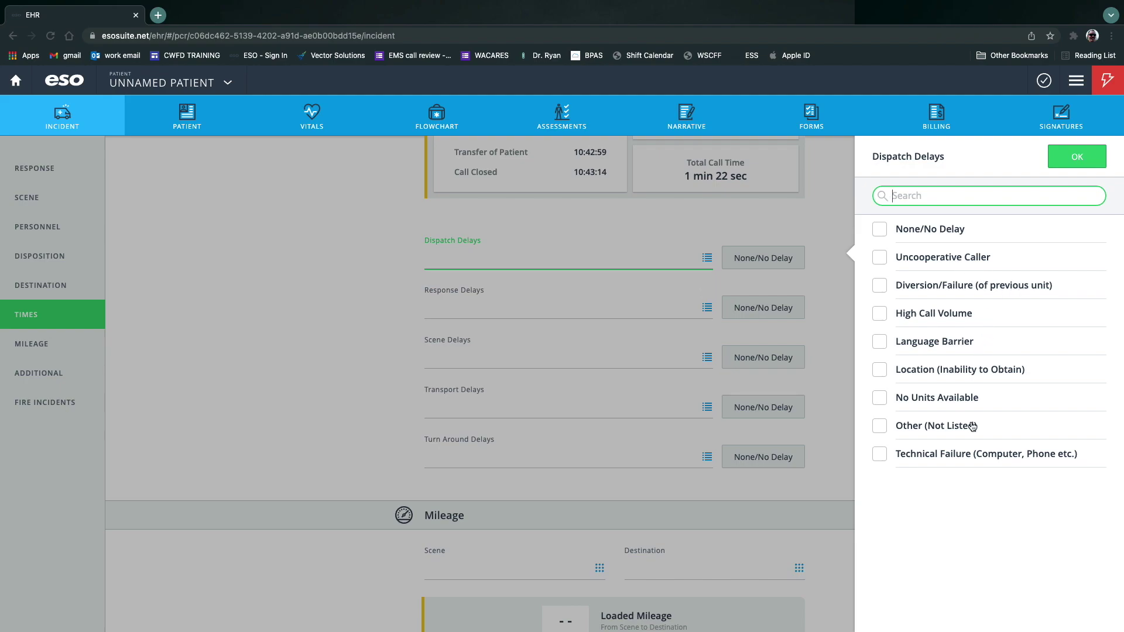
left_click(880, 228)
left_click(1078, 156)
left_click(707, 309)
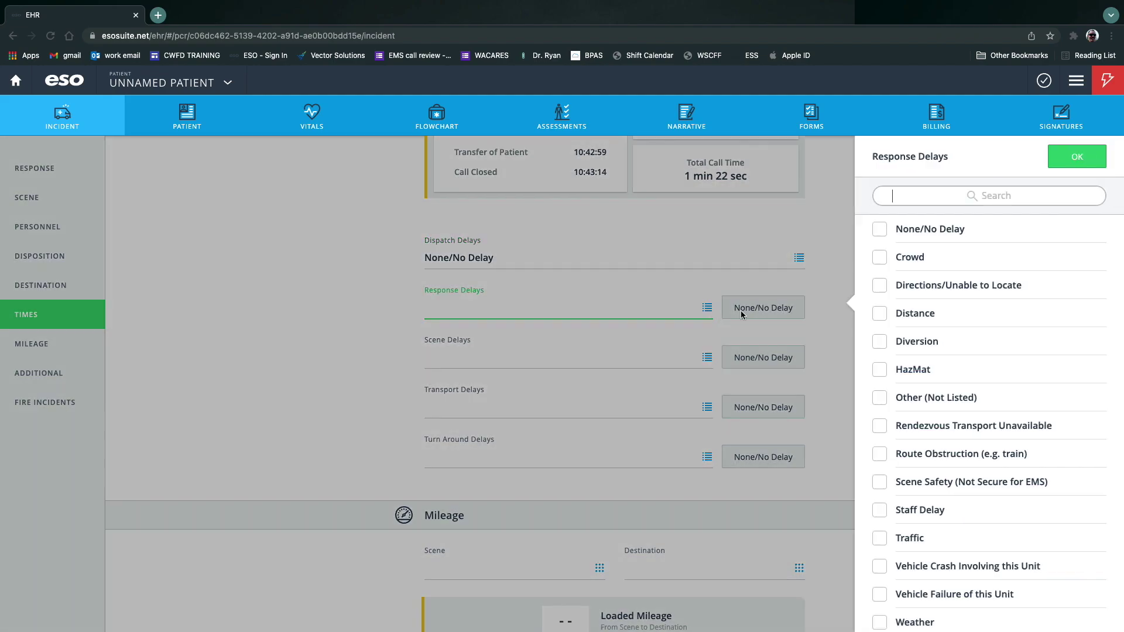
scroll(1071, 360, "down", 1)
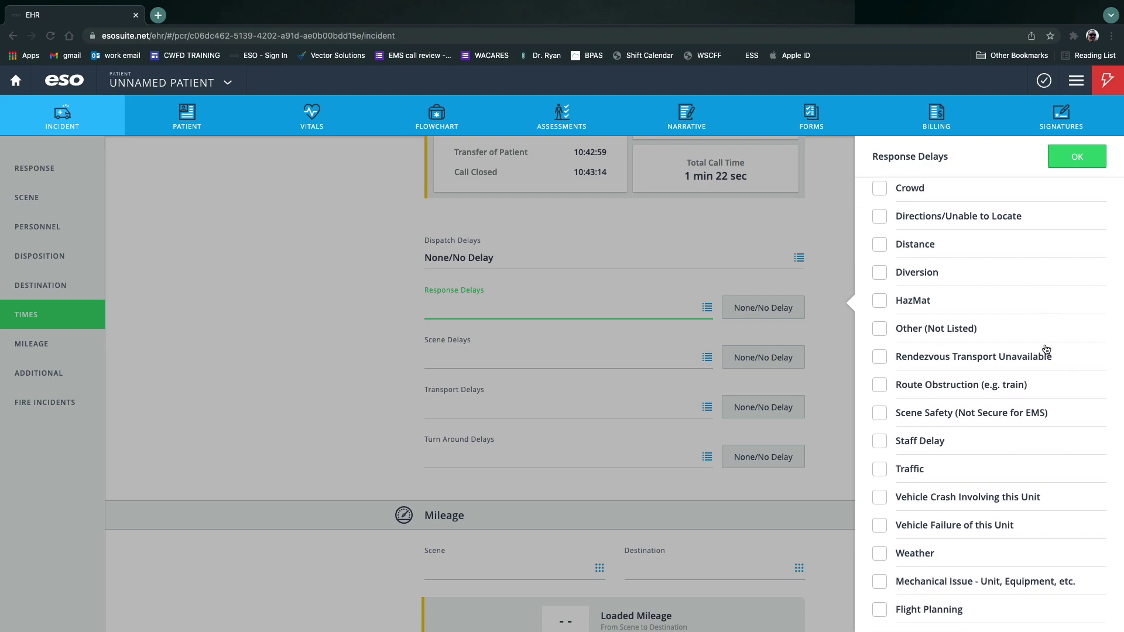
left_click(879, 583)
left_click(1077, 156)
Set both Scene Delays and Transport Delays to None/No Delay.
left_click(613, 357)
scroll(1007, 351, "down", 3)
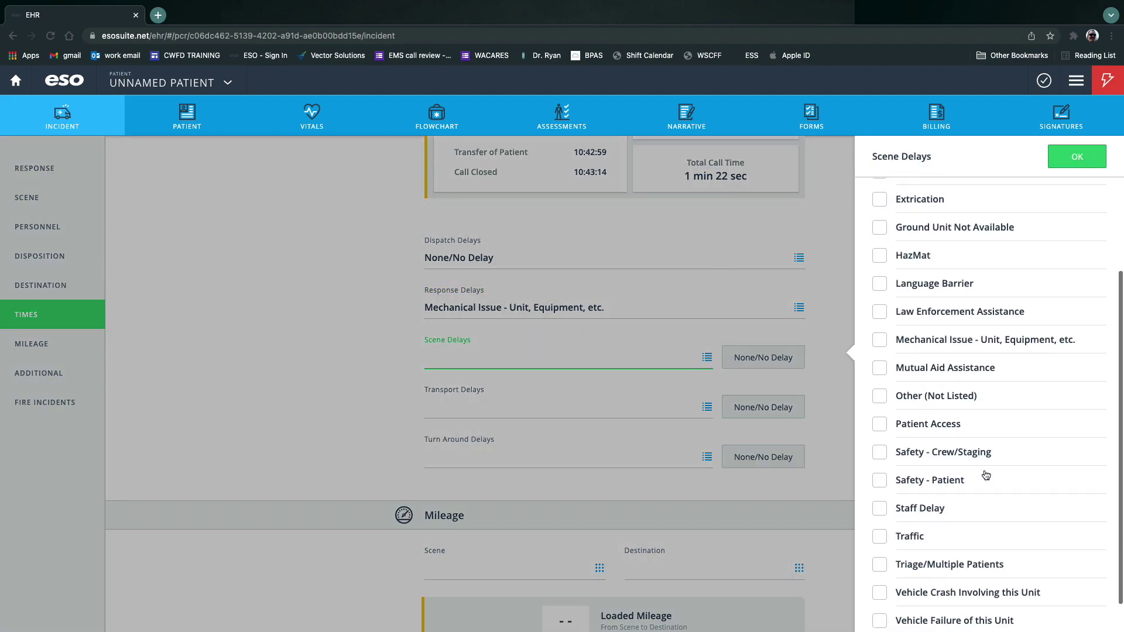
scroll(986, 475, "down", 2)
scroll(901, 266, "up", 5)
left_click(969, 233)
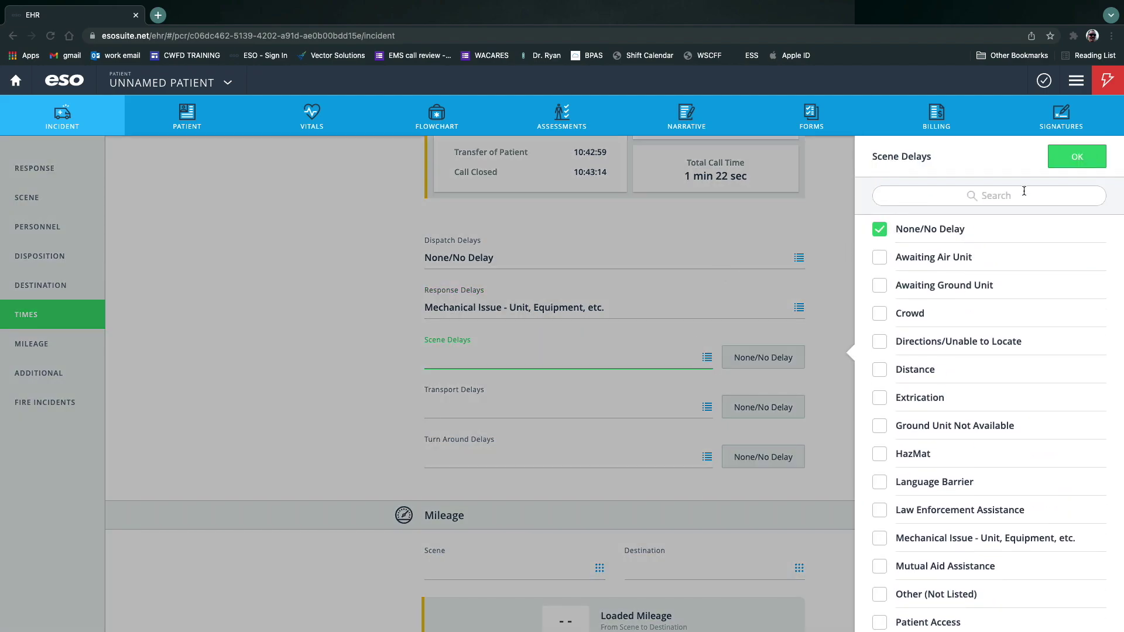
key("Return")
left_click(707, 406)
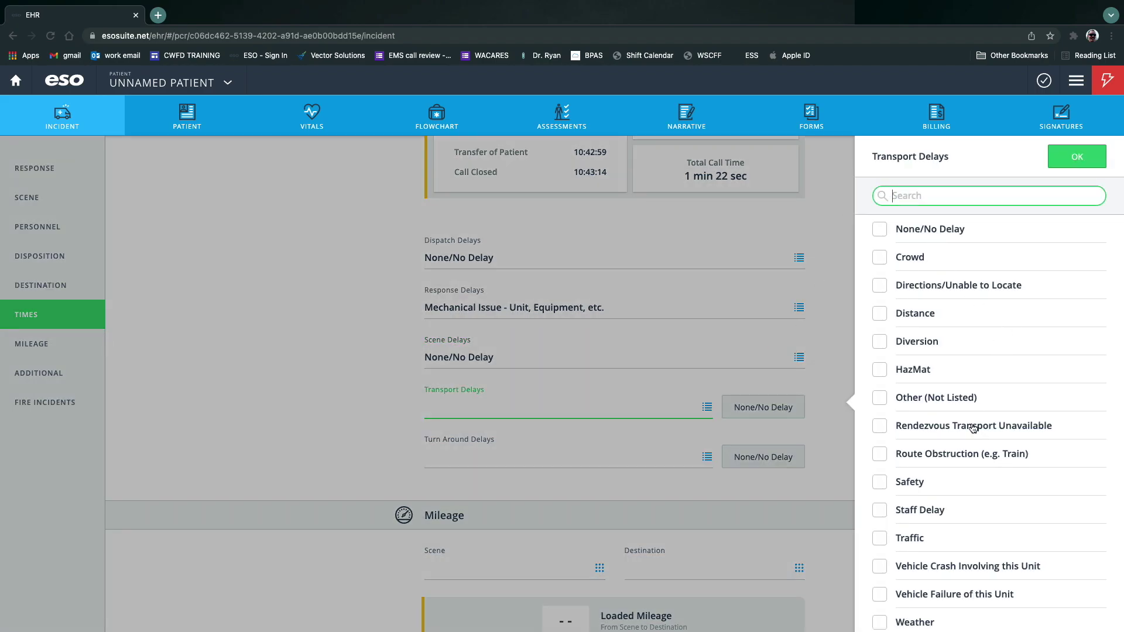
left_click(1075, 159)
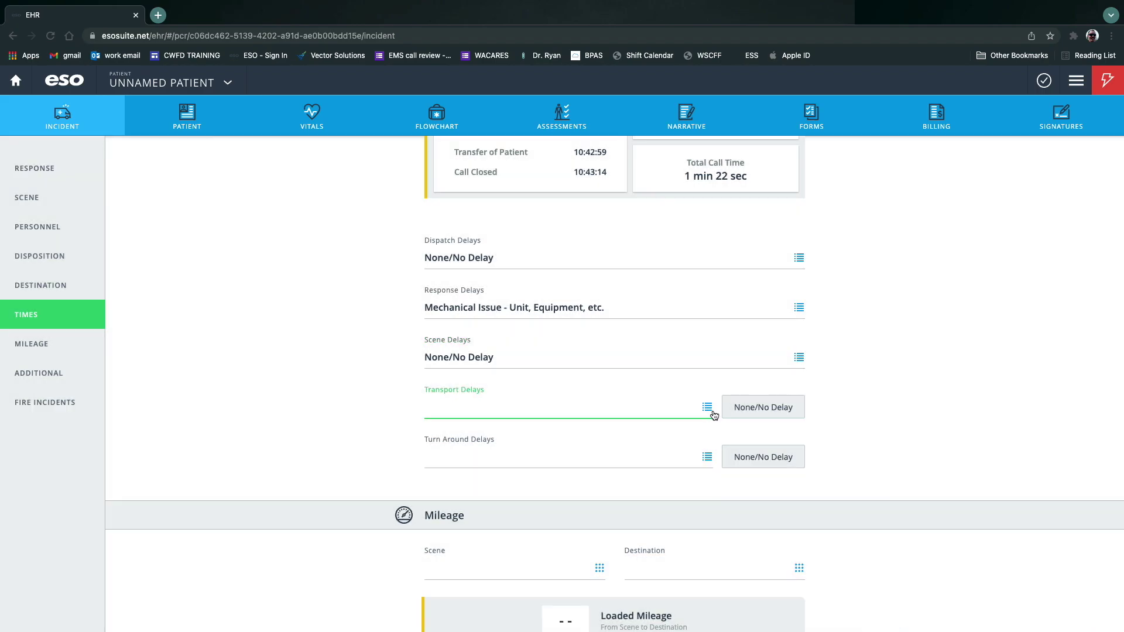
left_click(707, 408)
scroll(1080, 408, "down", 1)
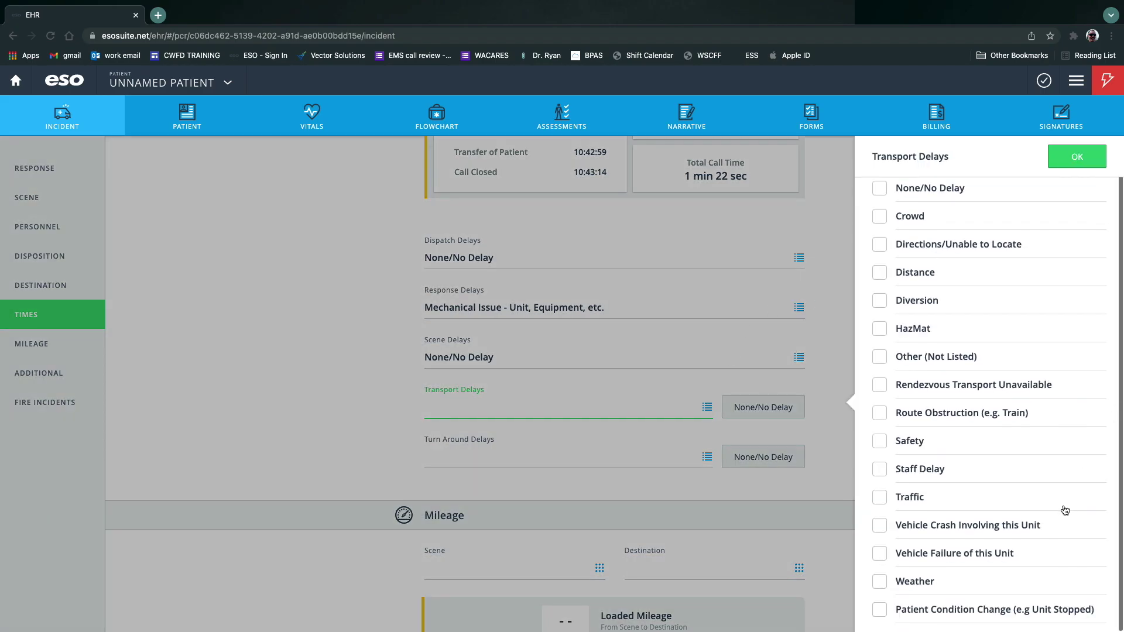
scroll(1064, 507, "up", 1)
left_click(920, 234)
left_click(1075, 154)
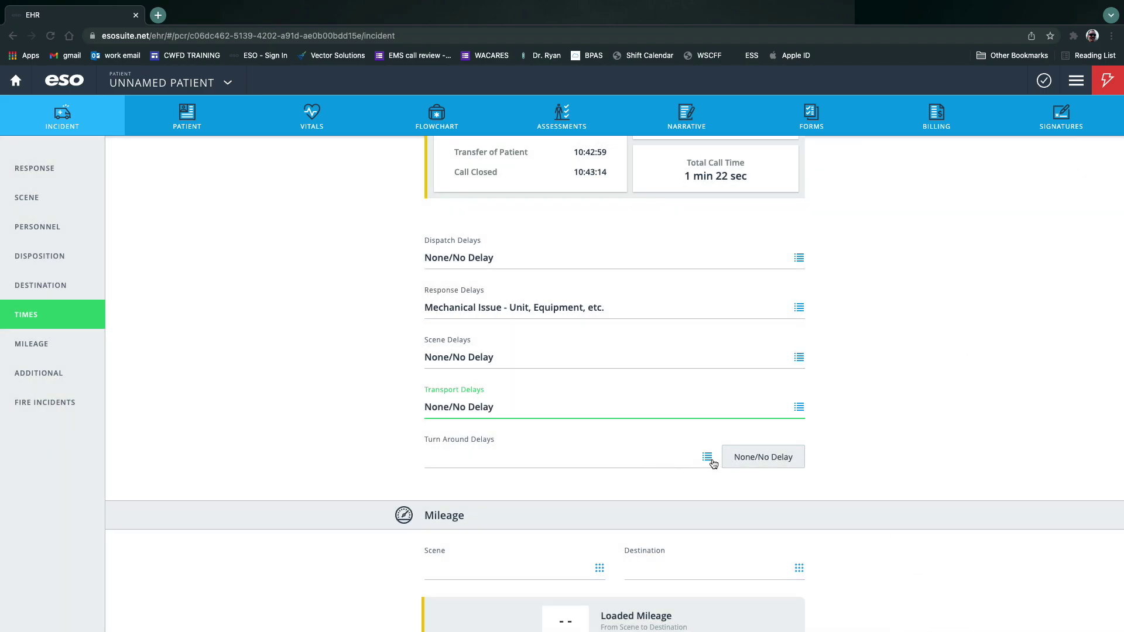
Tick Clean-up and Decontamination as Turn Around Delays.
left_click(703, 460)
left_click(880, 257)
left_click(880, 285)
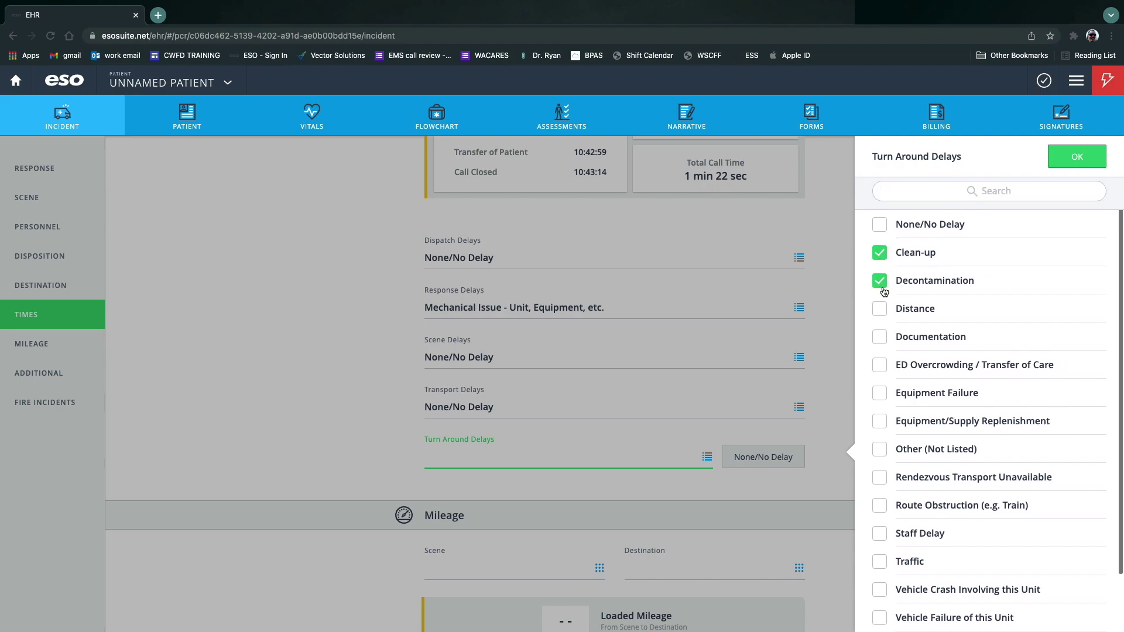
scroll(965, 368, "down", 1)
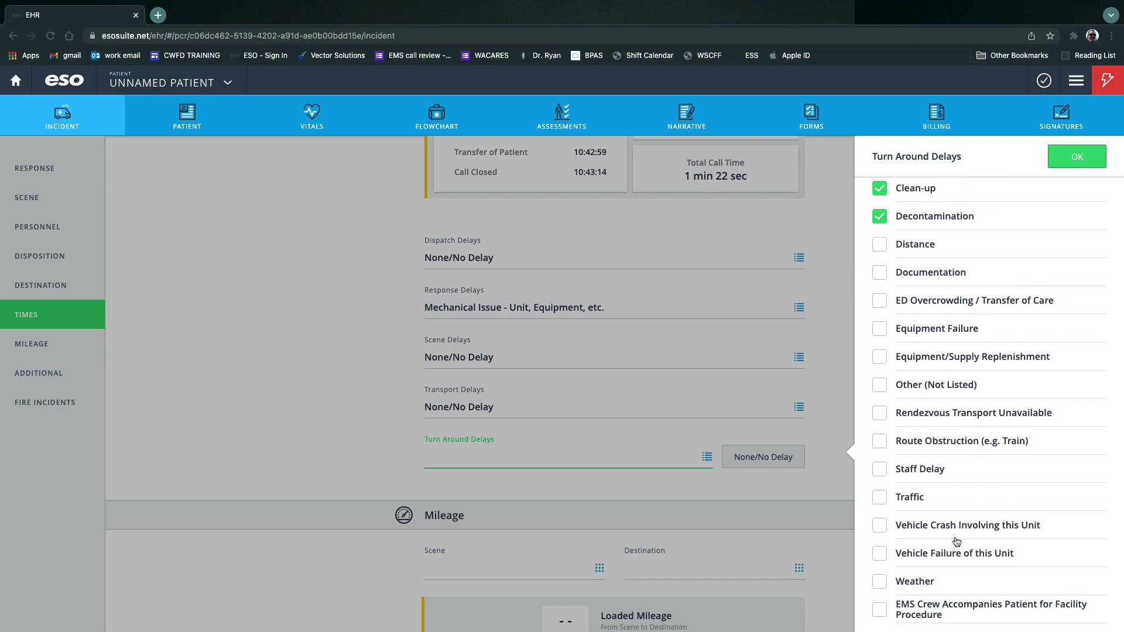
left_click(881, 615)
left_click(872, 610)
Confirm the turn-around delays and enter mileage Scene 0 and Destination 12.
left_click(1076, 157)
scroll(787, 322, "down", 5)
scroll(641, 213, "up", 2)
left_click(599, 343)
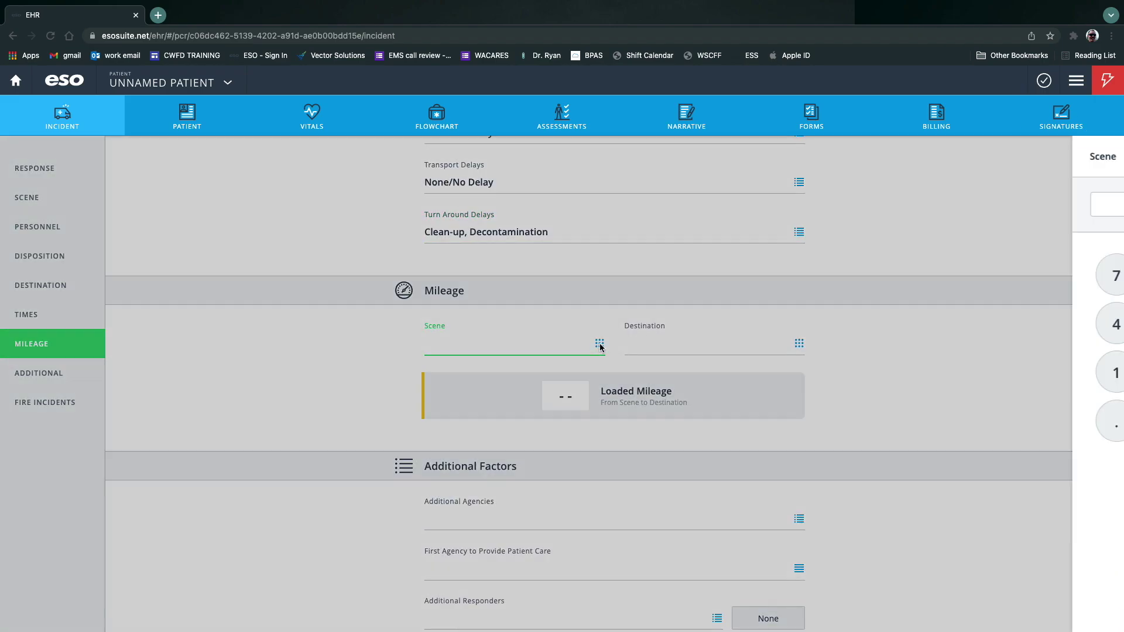
left_click(1019, 419)
left_click(1088, 164)
left_click(727, 346)
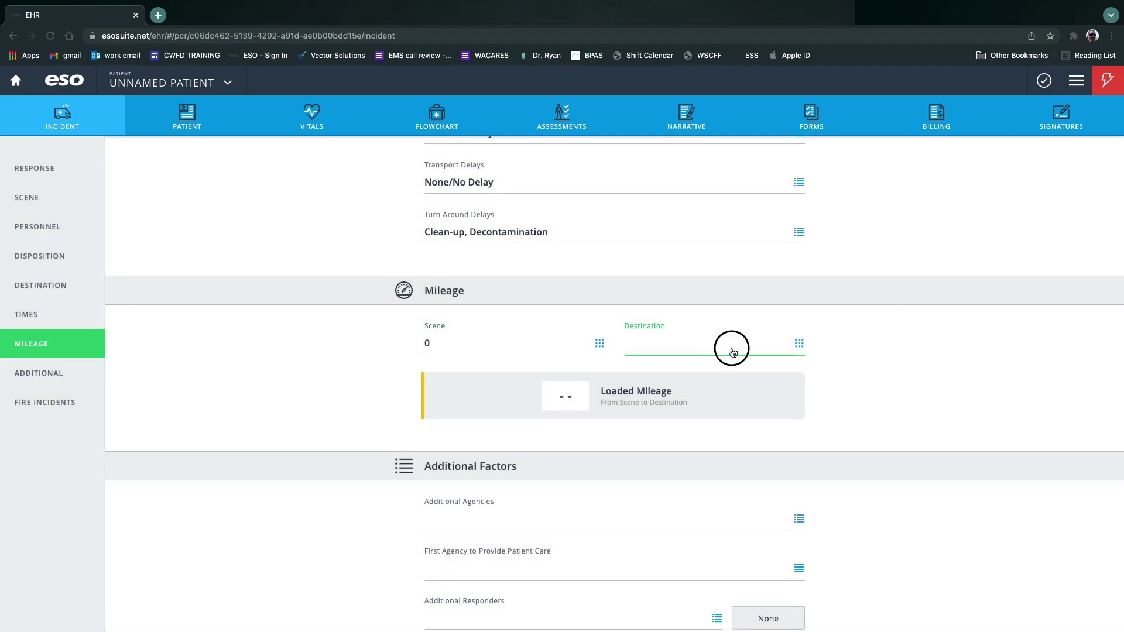
left_click(976, 374)
left_click(1024, 380)
left_click(1077, 156)
Bring up the Additional Agencies list.
scroll(944, 403, "down", 4)
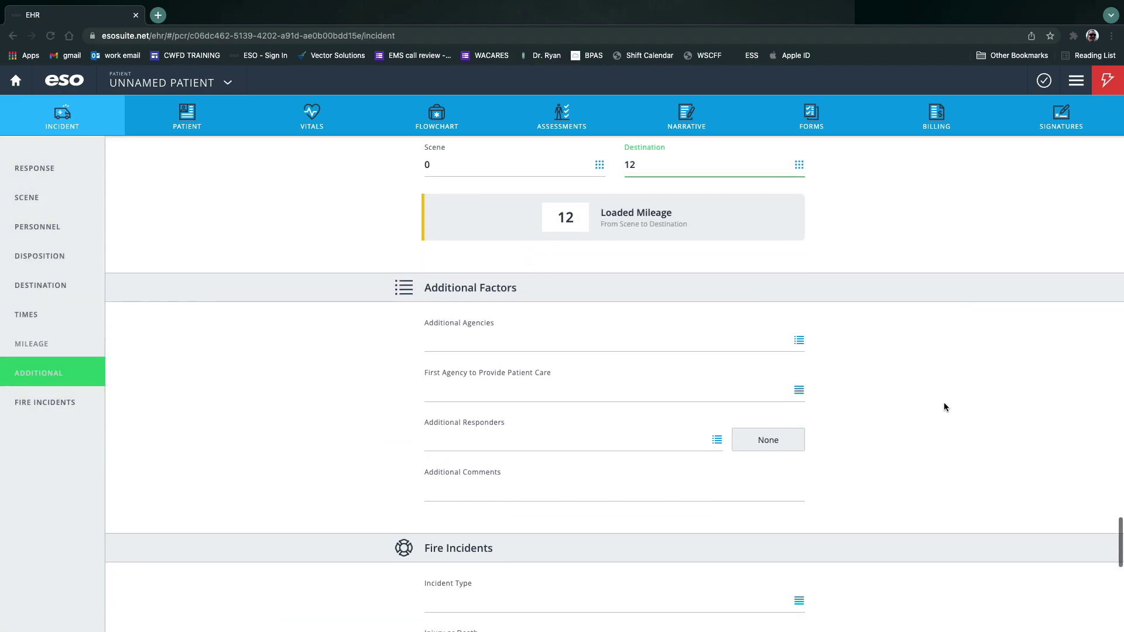
left_click(800, 331)
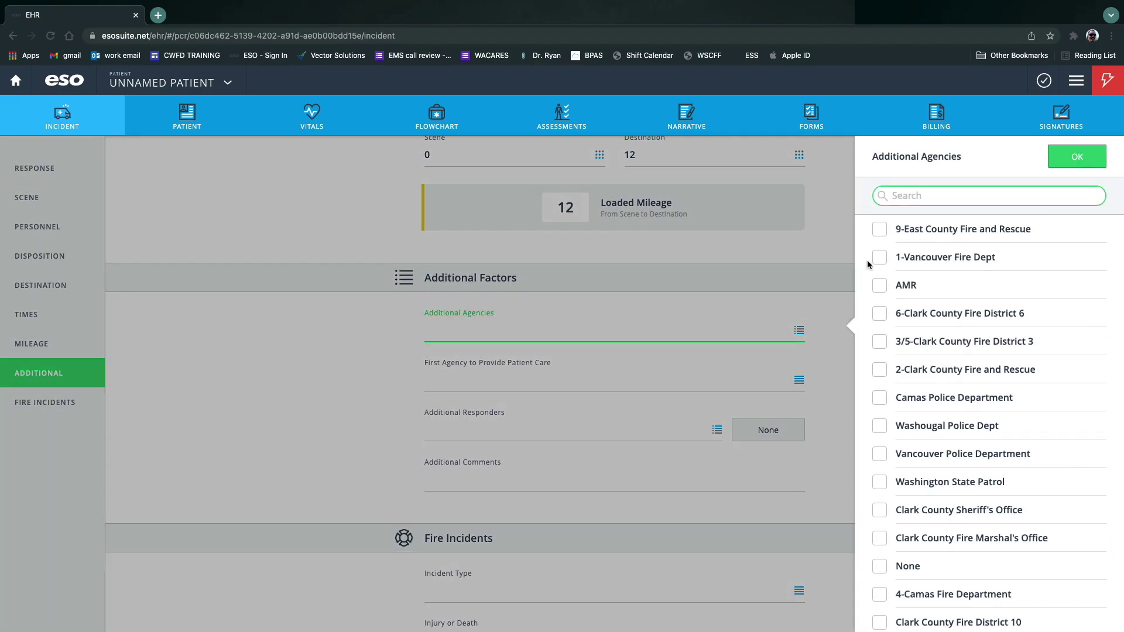
scroll(958, 286, "down", 4)
Add Camas Police Department as an additional agency and set first agency to 4-Camas Fire Department.
left_click(920, 276)
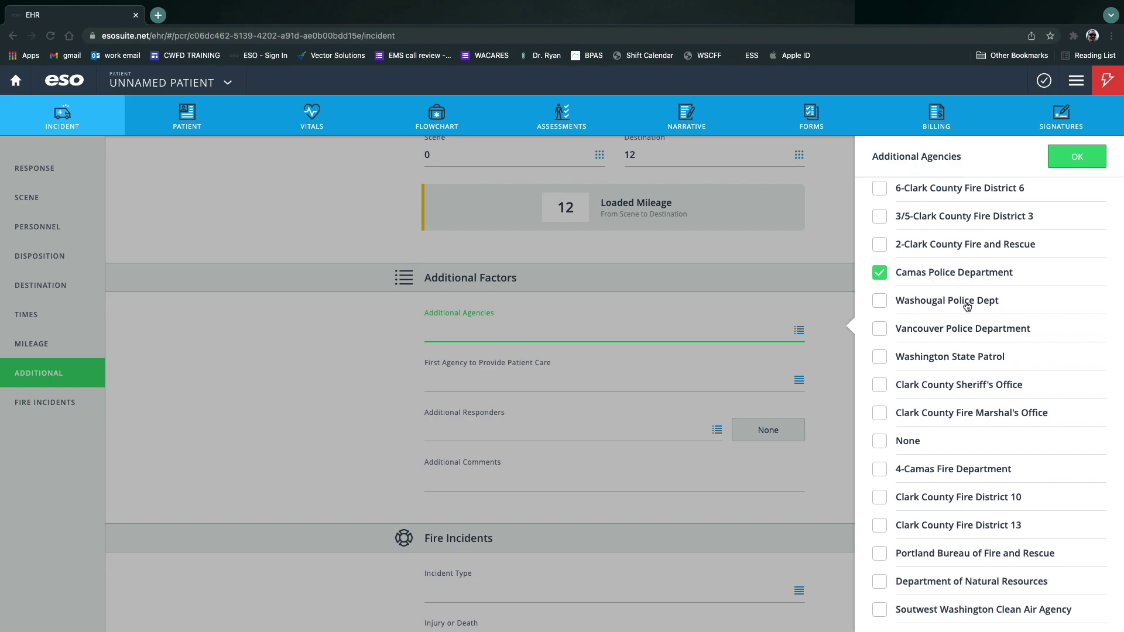
scroll(1031, 457, "up", 4)
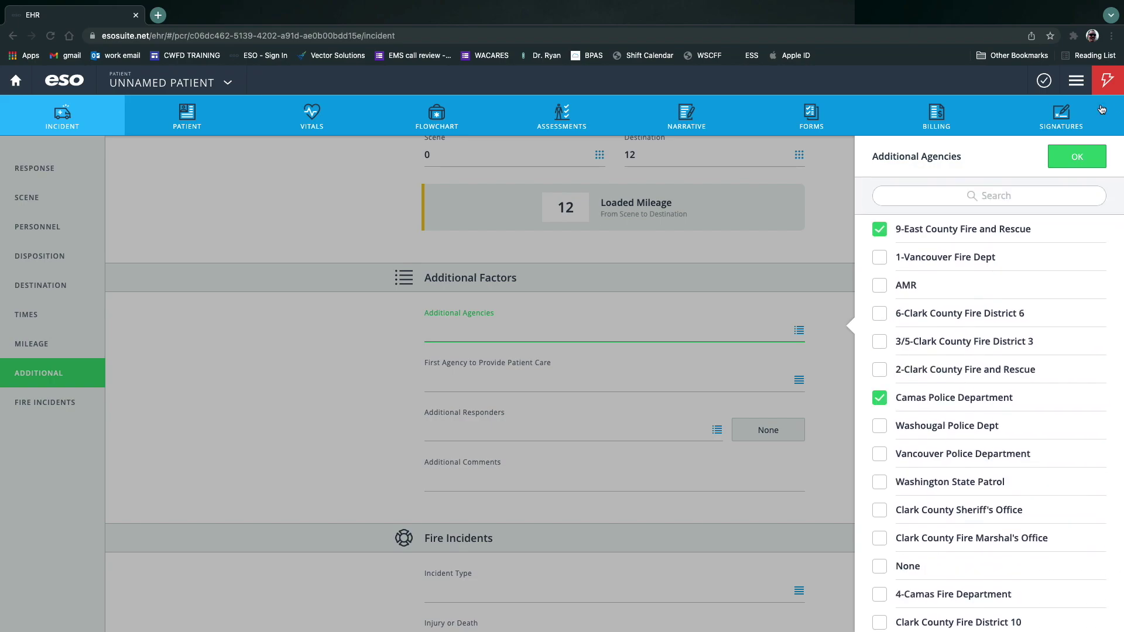
left_click(1066, 158)
left_click(450, 380)
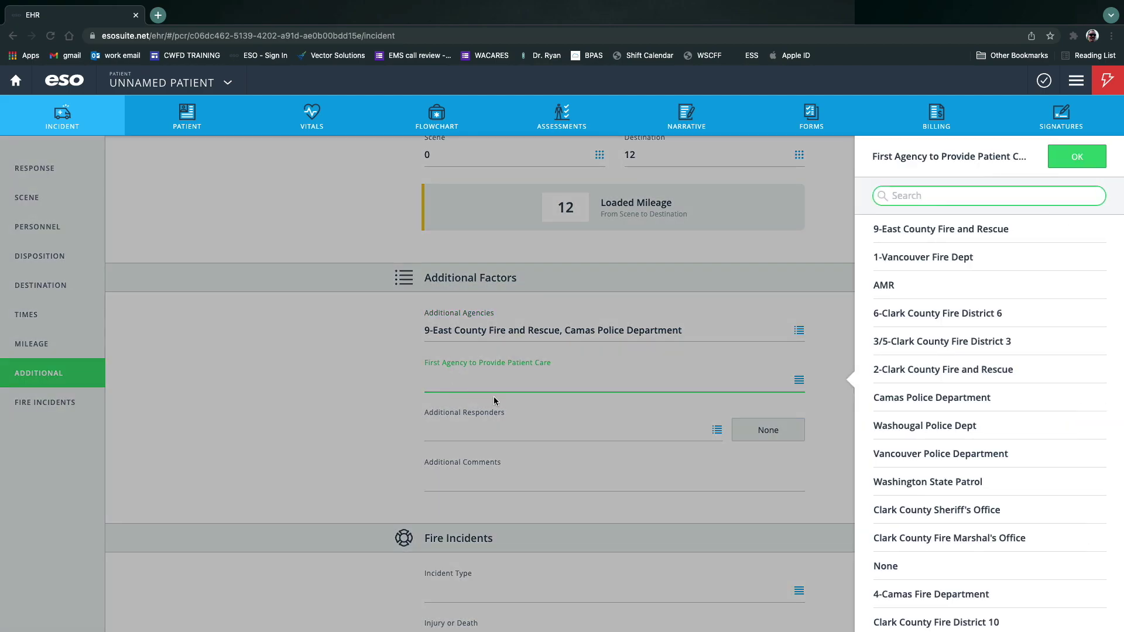
scroll(980, 528, "down", 4)
left_click(947, 475)
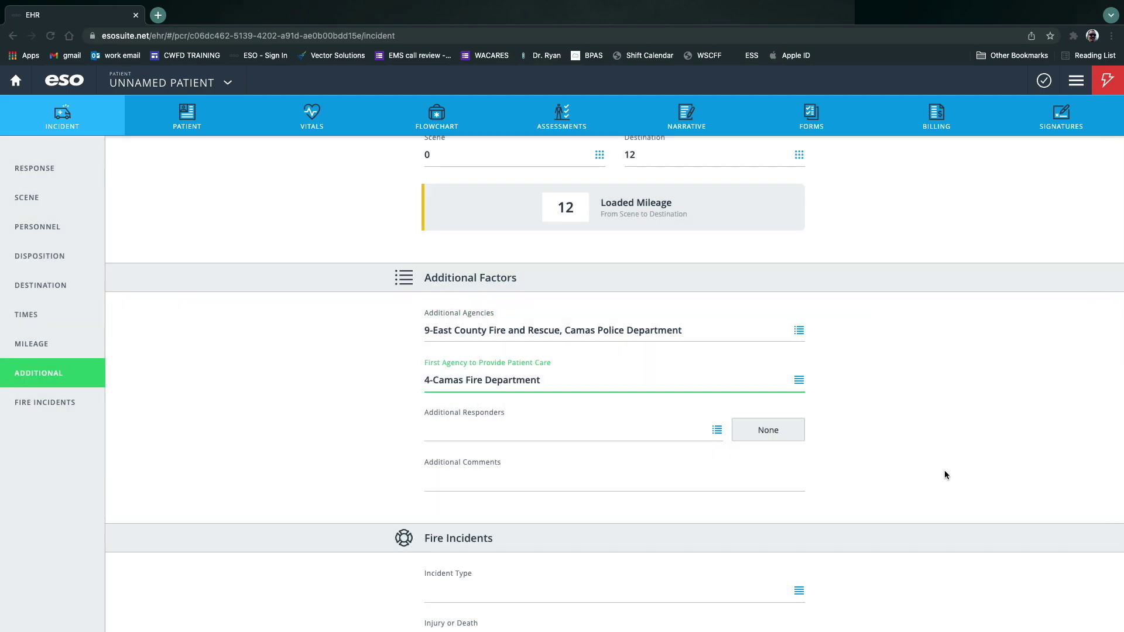
Add EMS Mutual Aid as additional responder and comment 'E91 assisted with CPR'.
left_click(713, 432)
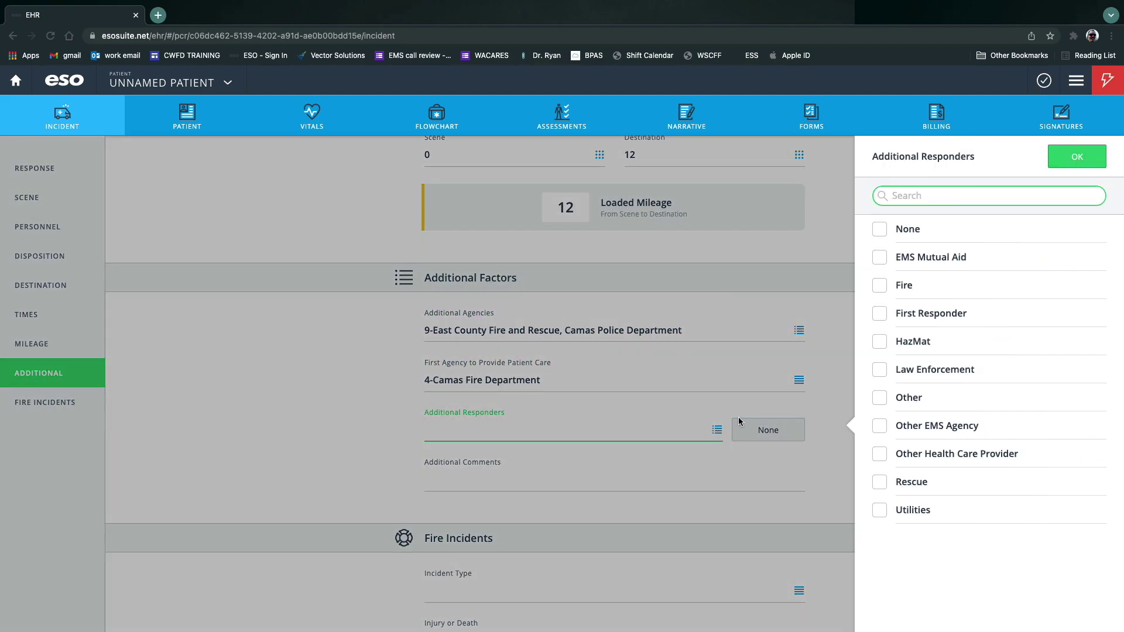
left_click(880, 257)
left_click(1077, 157)
left_click(575, 481)
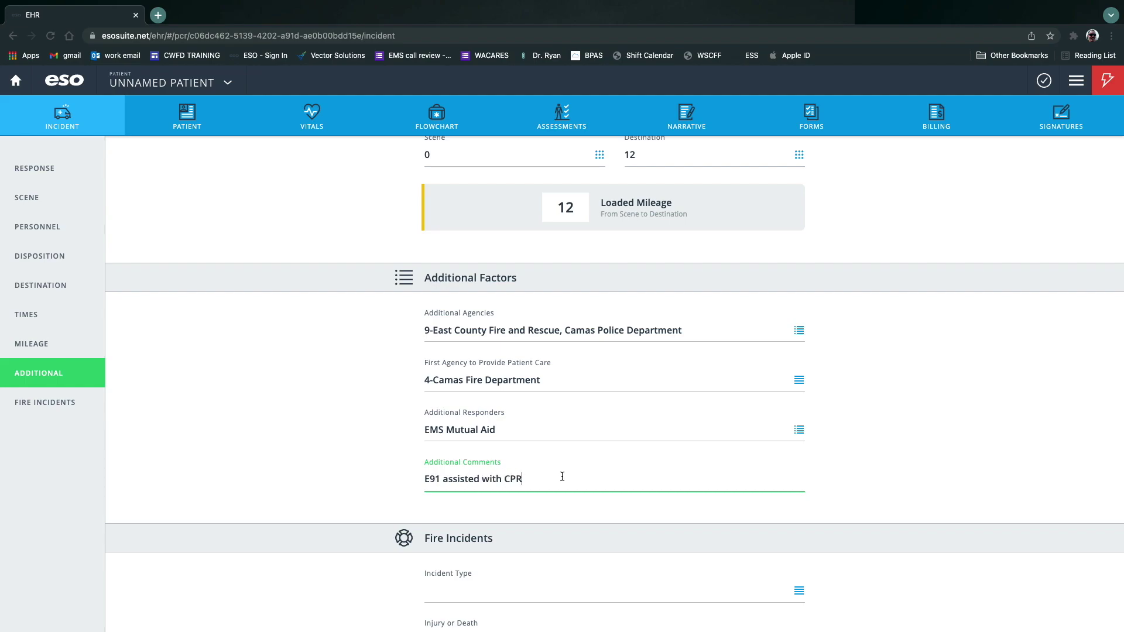
scroll(331, 490, "down", 7)
scroll(264, 473, "up", 7)
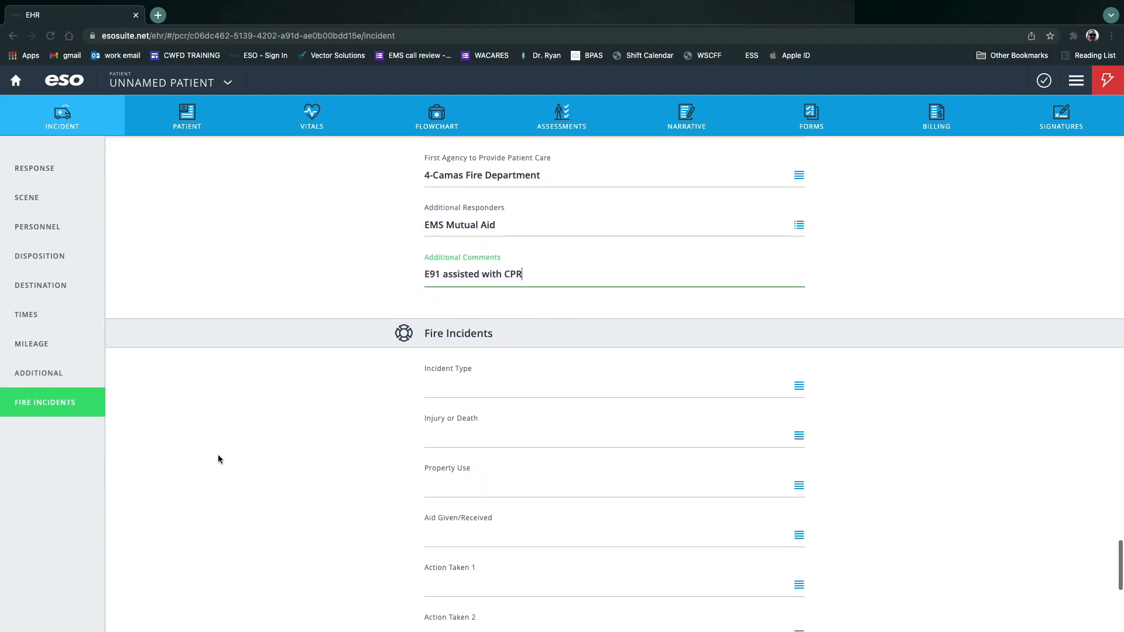
Run validation and set the missing Primary Impression to Angina pectoris.
left_click(1044, 80)
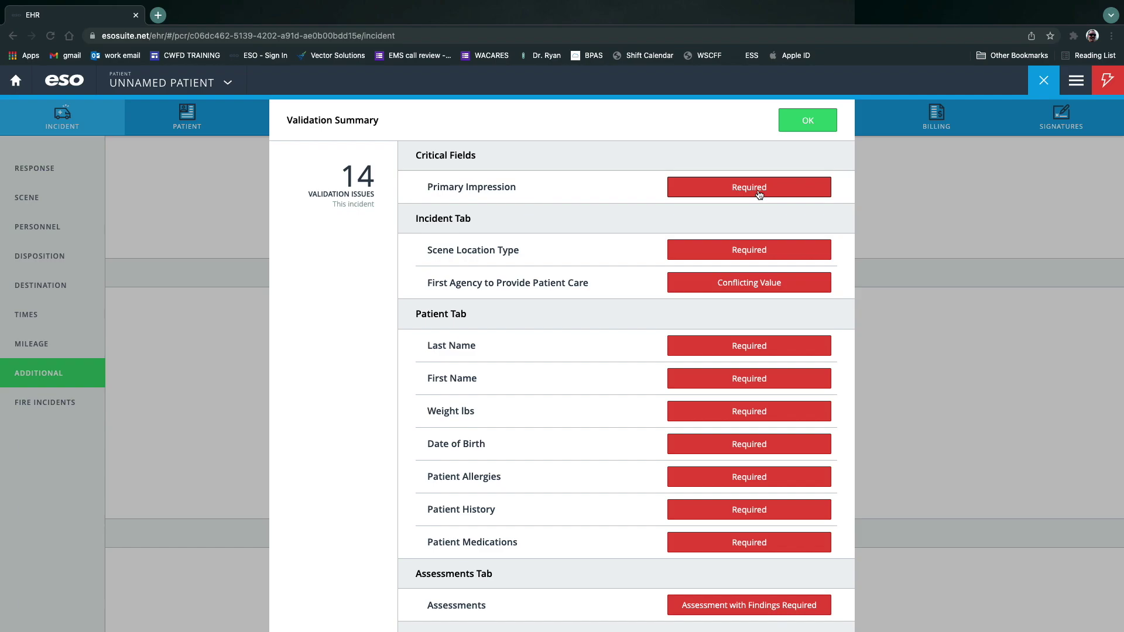
left_click(759, 190)
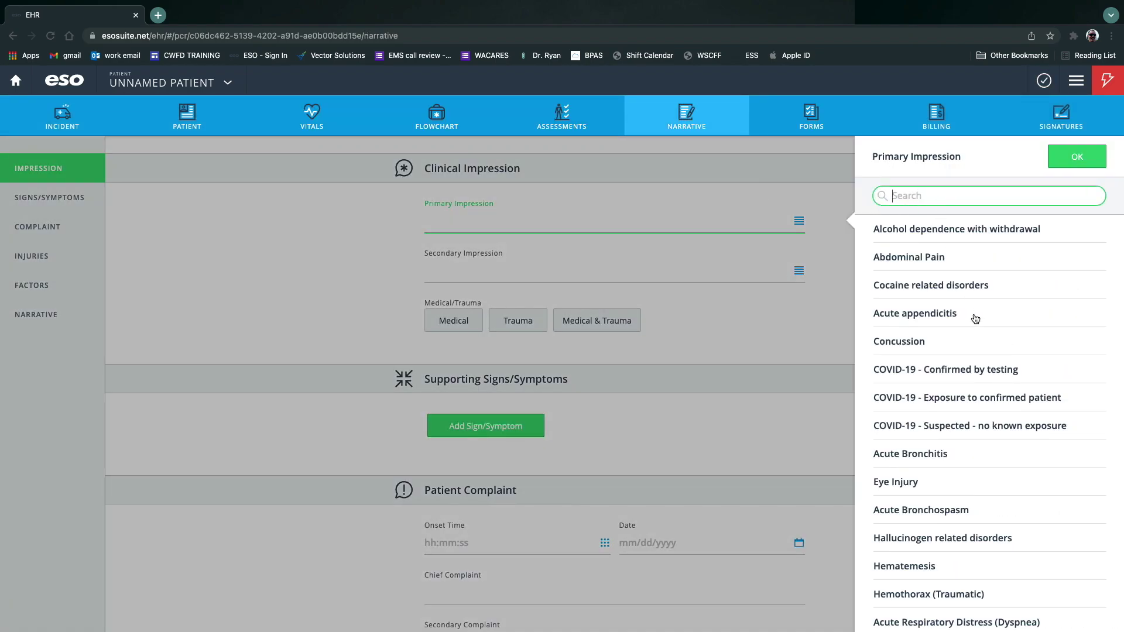
scroll(995, 409, "down", 3)
scroll(1088, 427, "down", 2)
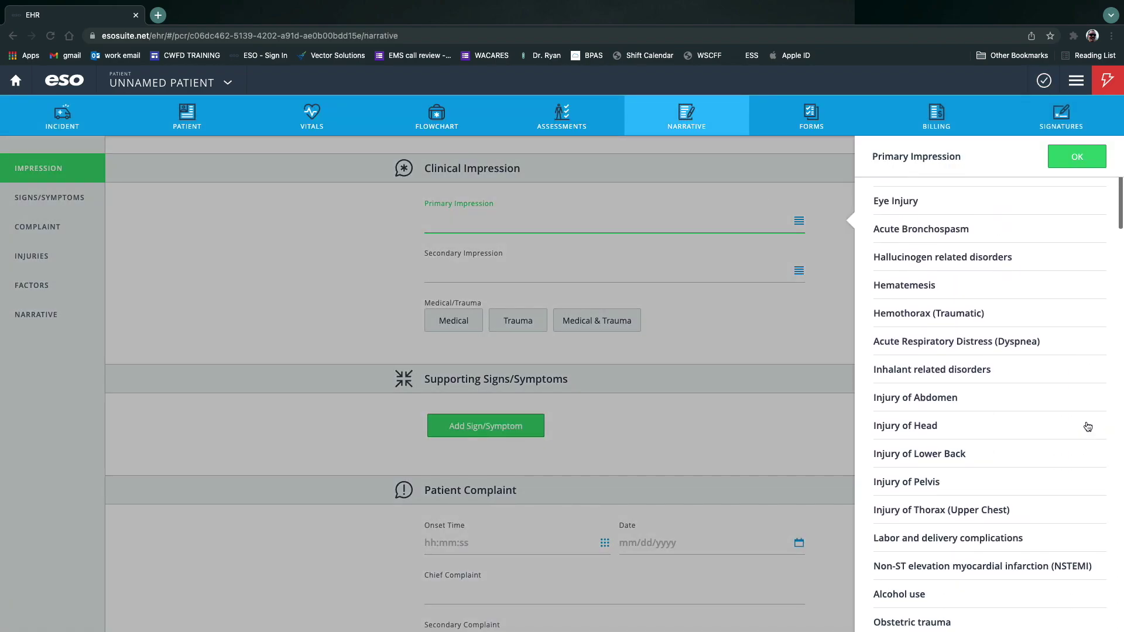
scroll(1087, 427, "down", 3)
scroll(1070, 417, "down", 5)
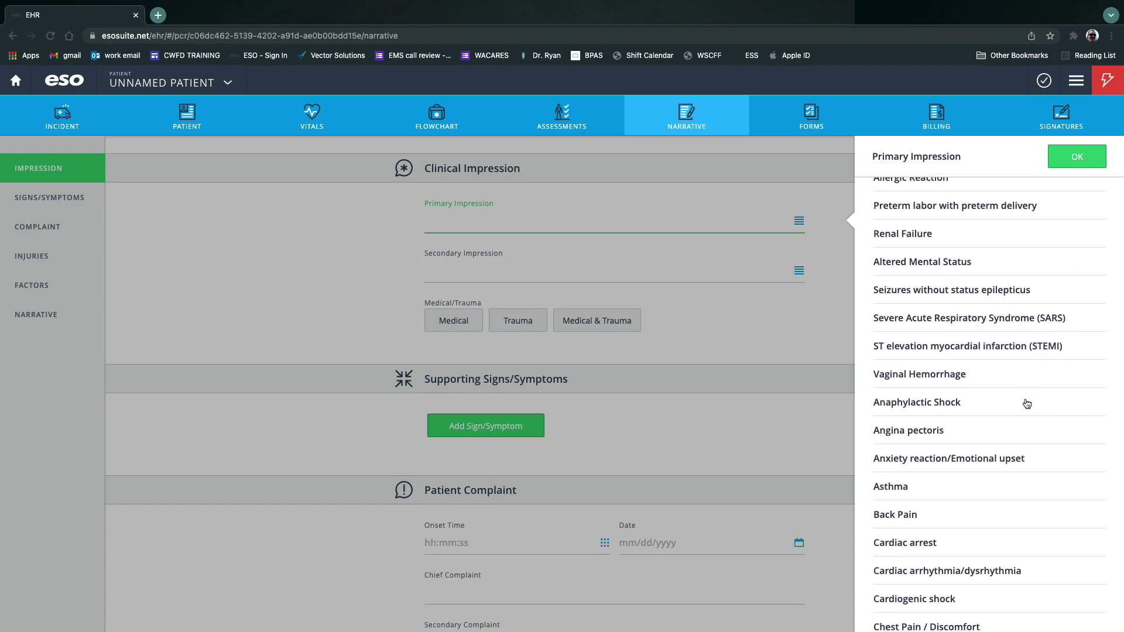
left_click(927, 434)
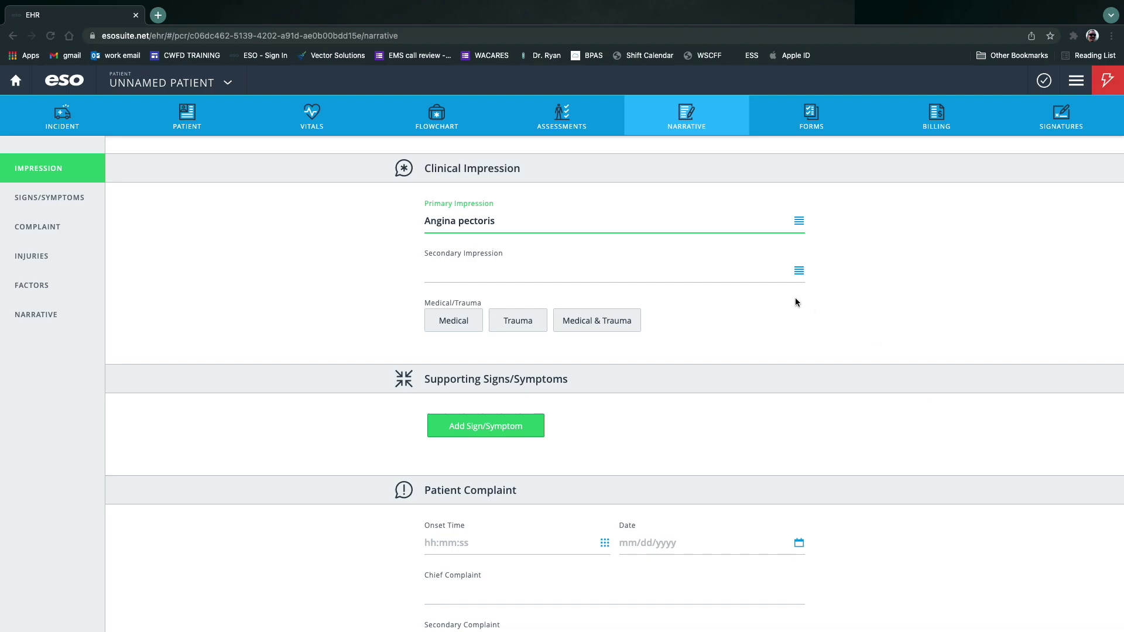
Search 'Res' and set the Secondary Impression to Respiratory Arrest.
left_click(588, 274)
scroll(963, 469, "down", 2)
scroll(963, 470, "down", 9)
scroll(905, 410, "up", 3)
scroll(930, 507, "down", 3)
scroll(930, 507, "up", 11)
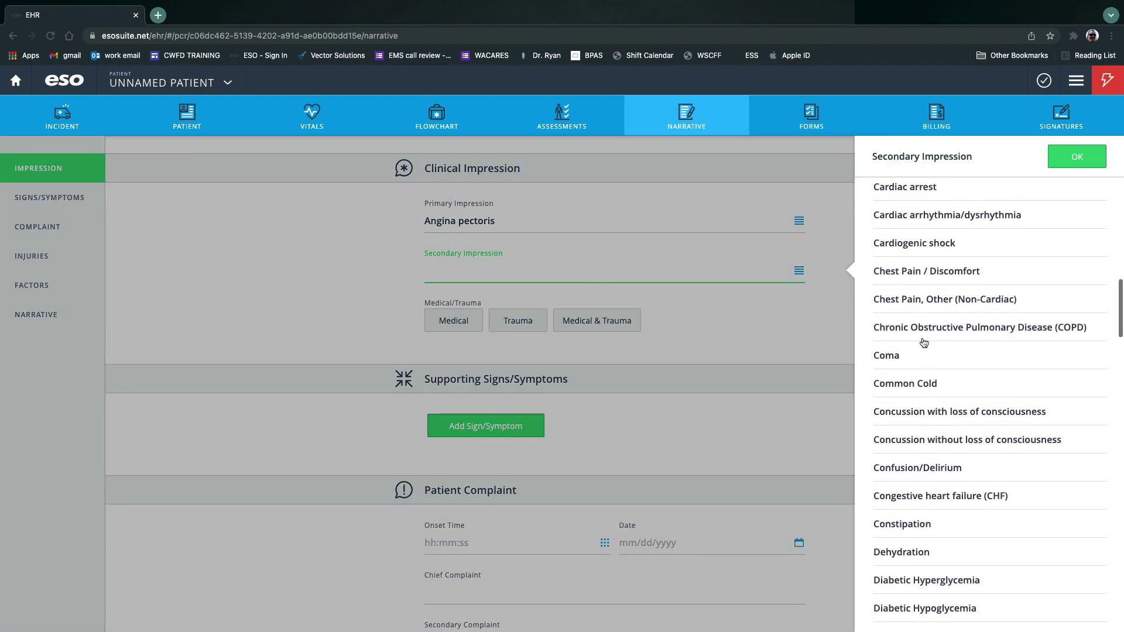
type("Res")
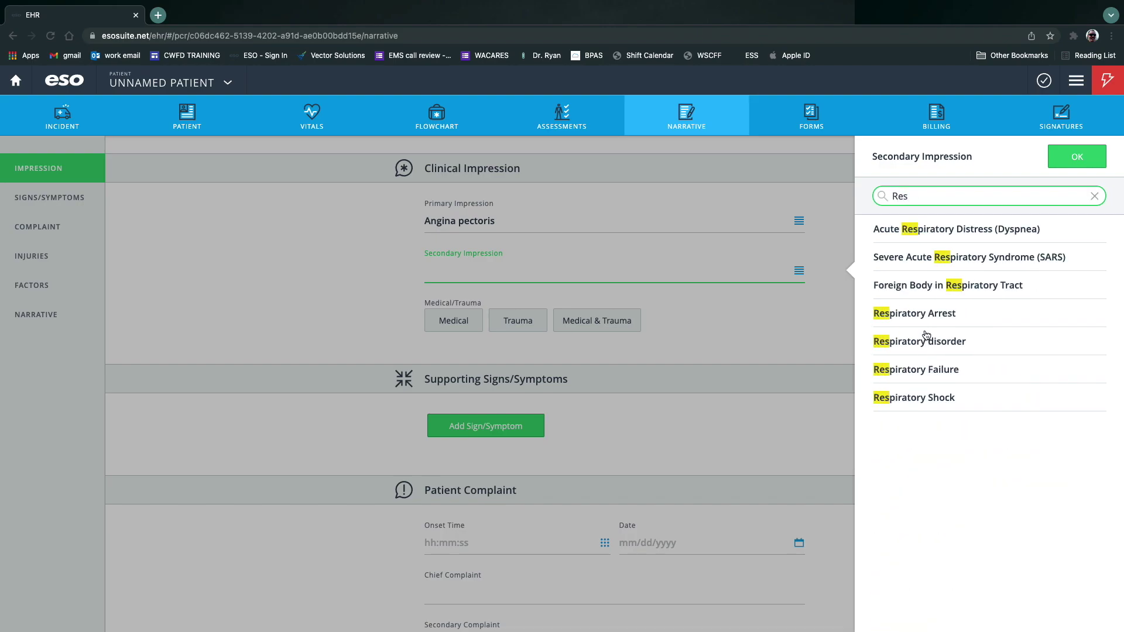
left_click(925, 314)
Mark the call as Medical and begin adding a supporting sign/symptom.
left_click(454, 321)
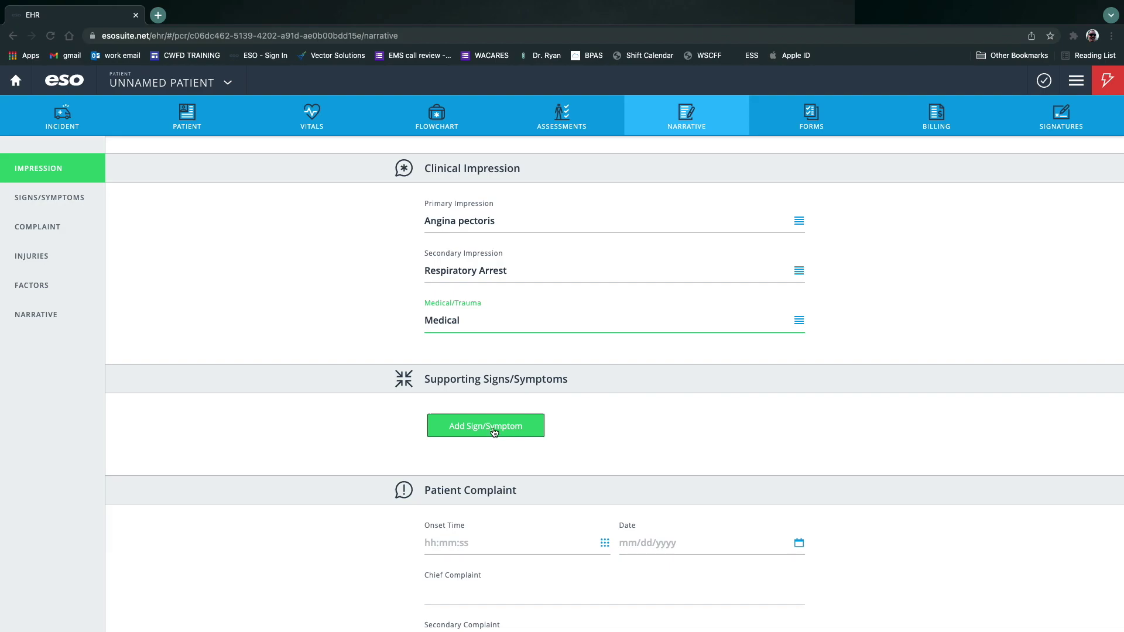
left_click(485, 425)
left_click(867, 246)
Add Cardiovascular Angina pectoris as a supporting sign.
left_click(945, 340)
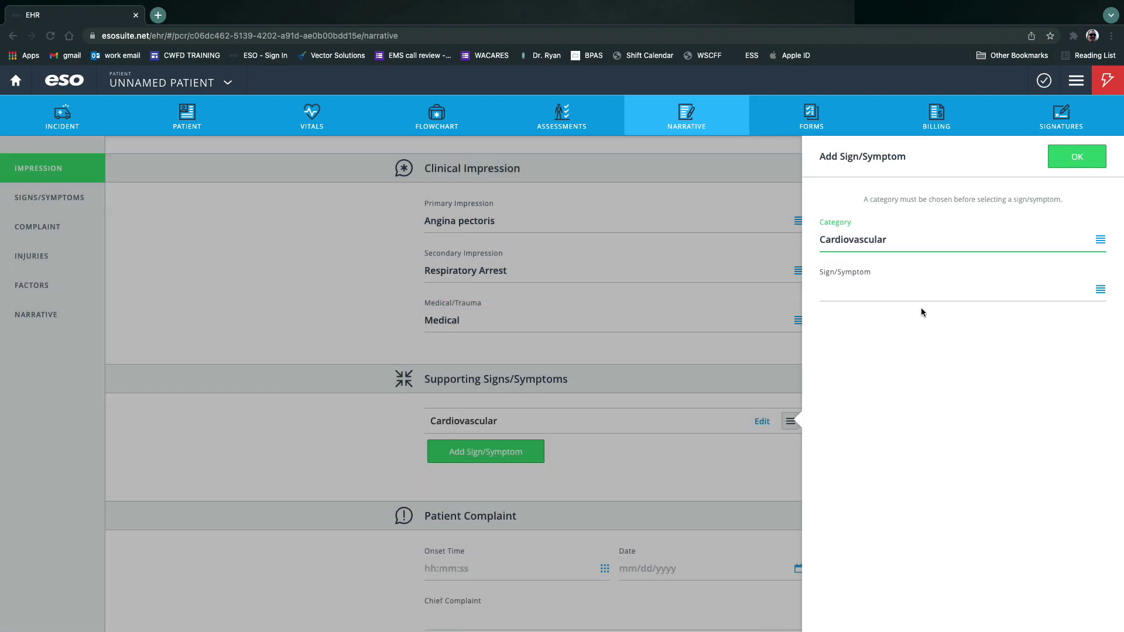
left_click(920, 293)
left_click(917, 257)
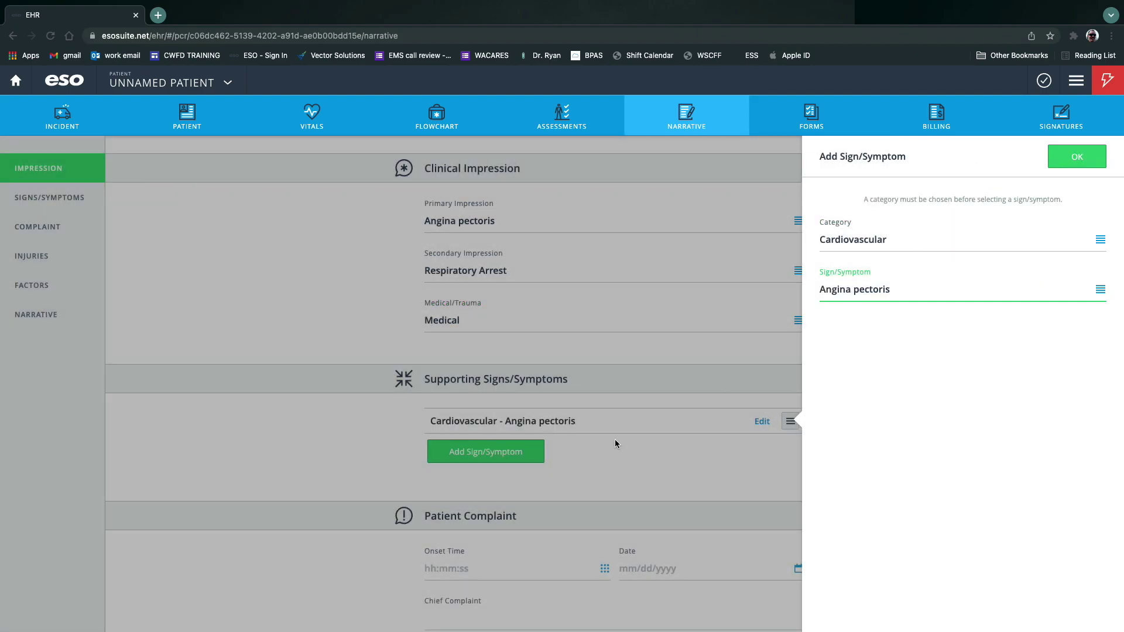
left_click(1077, 156)
Add Respiratory arrest as a second supporting sign under the Respiratory category.
left_click(491, 455)
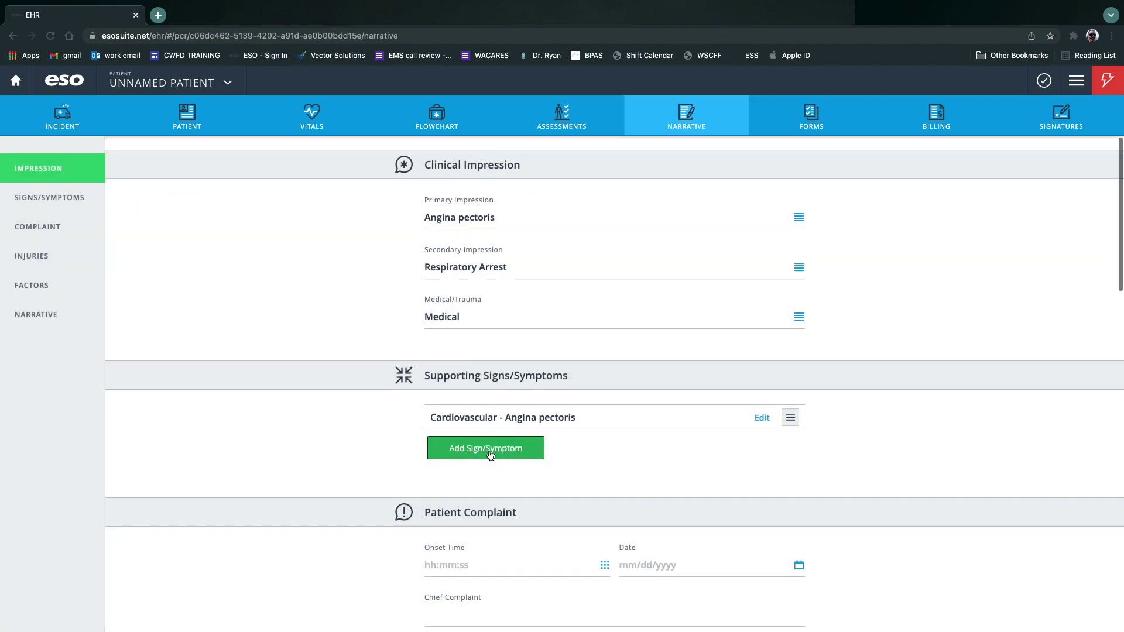
left_click(1041, 226)
type("re")
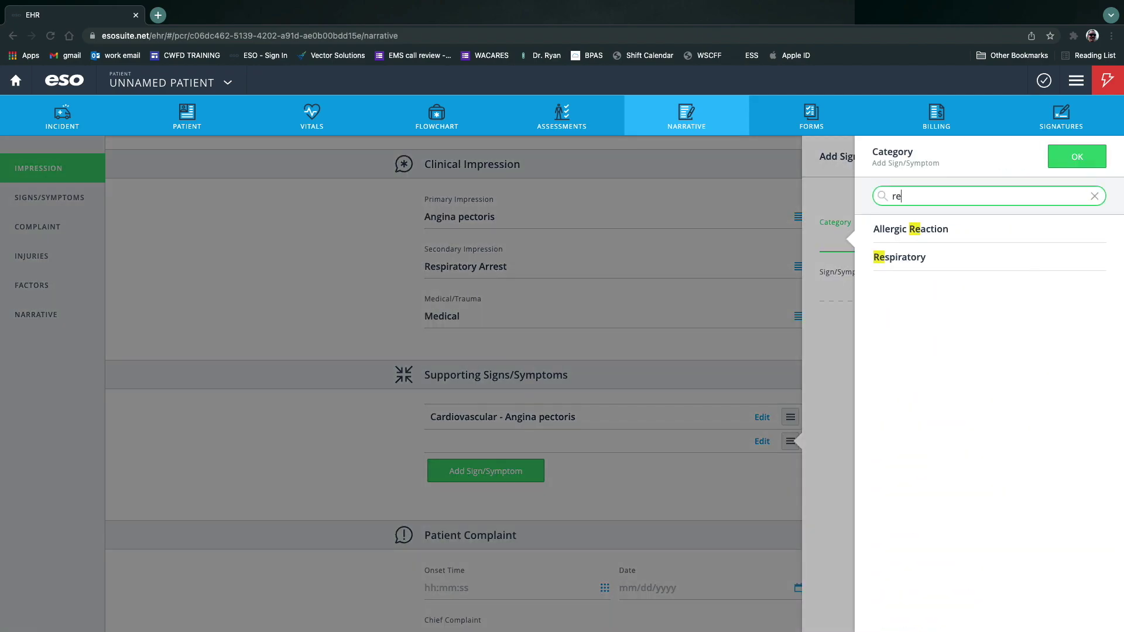
left_click(958, 268)
left_click(937, 296)
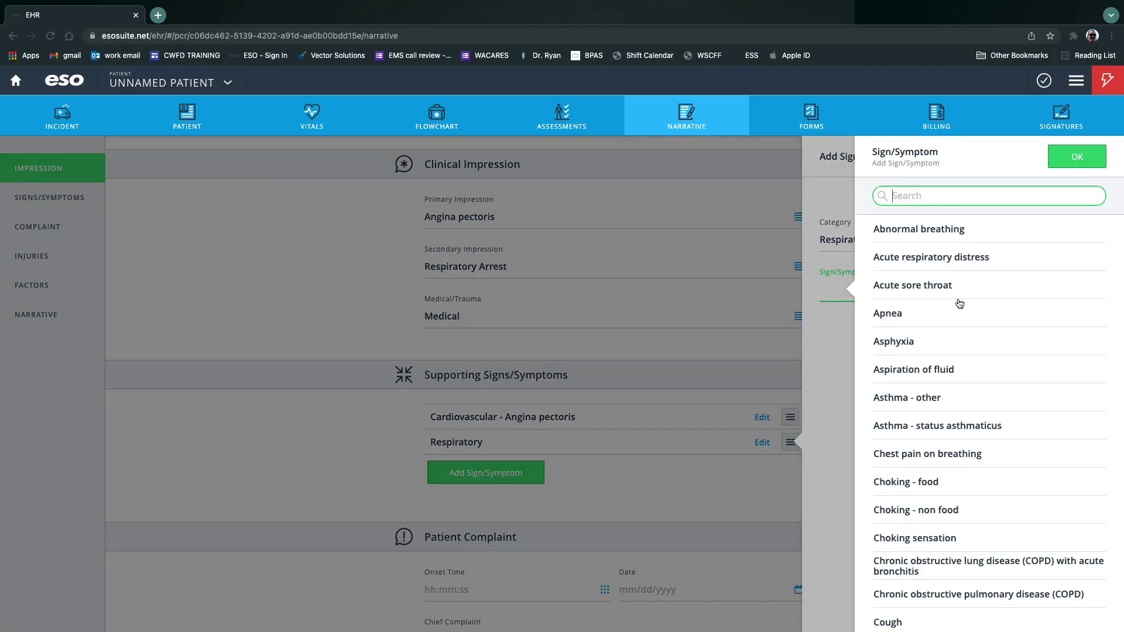
scroll(918, 305, "down", 6)
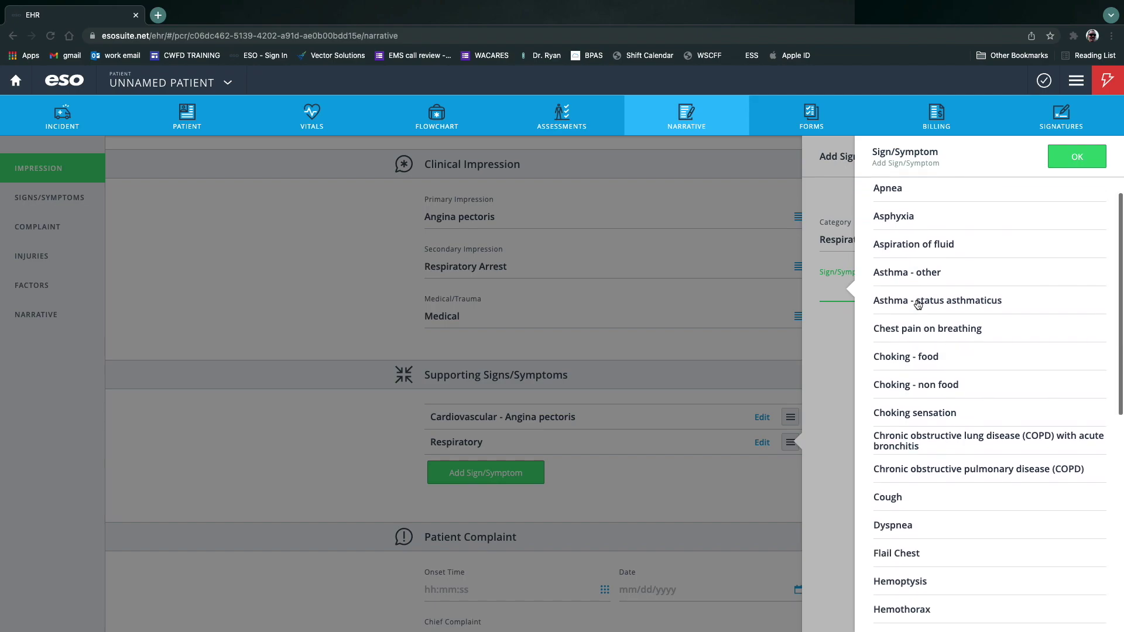
scroll(920, 307, "down", 2)
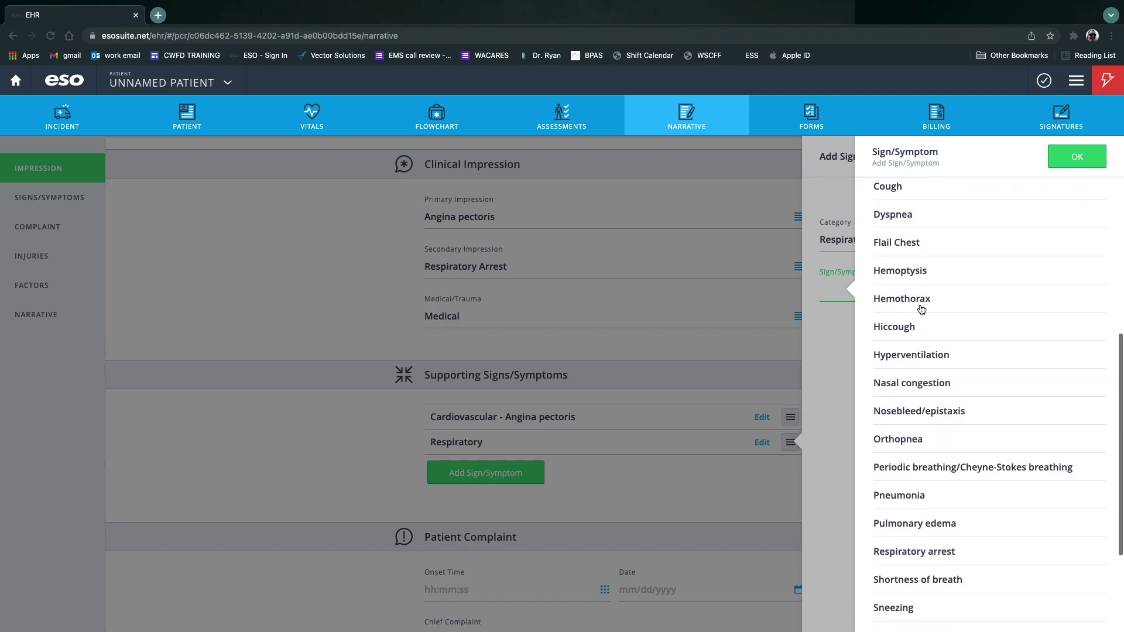
scroll(921, 307, "down", 3)
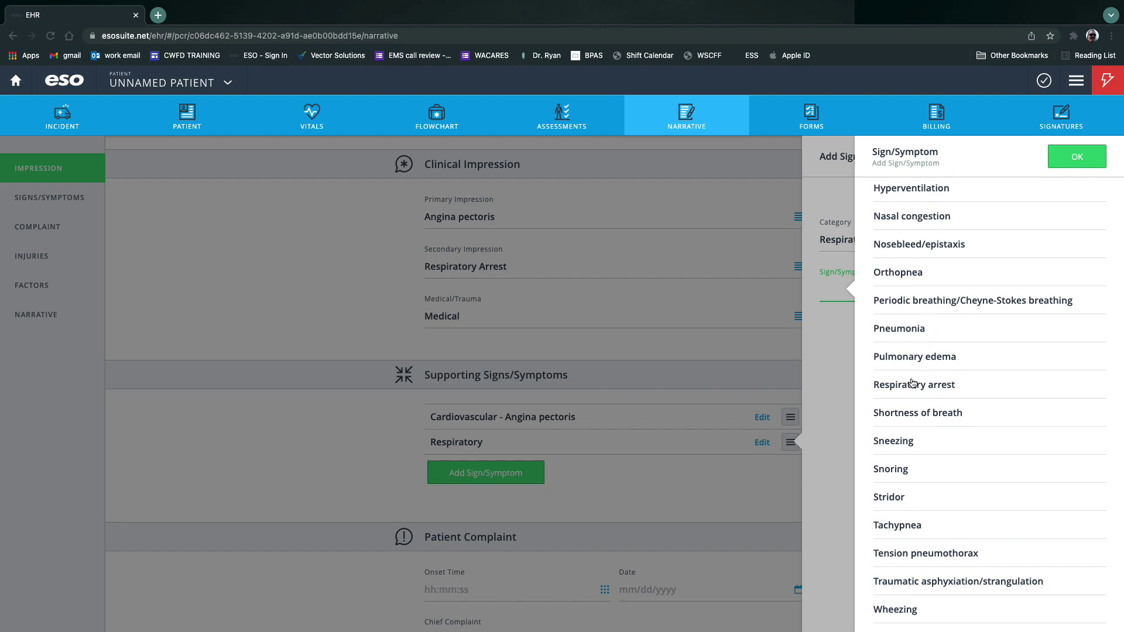
left_click(909, 384)
left_click(1078, 157)
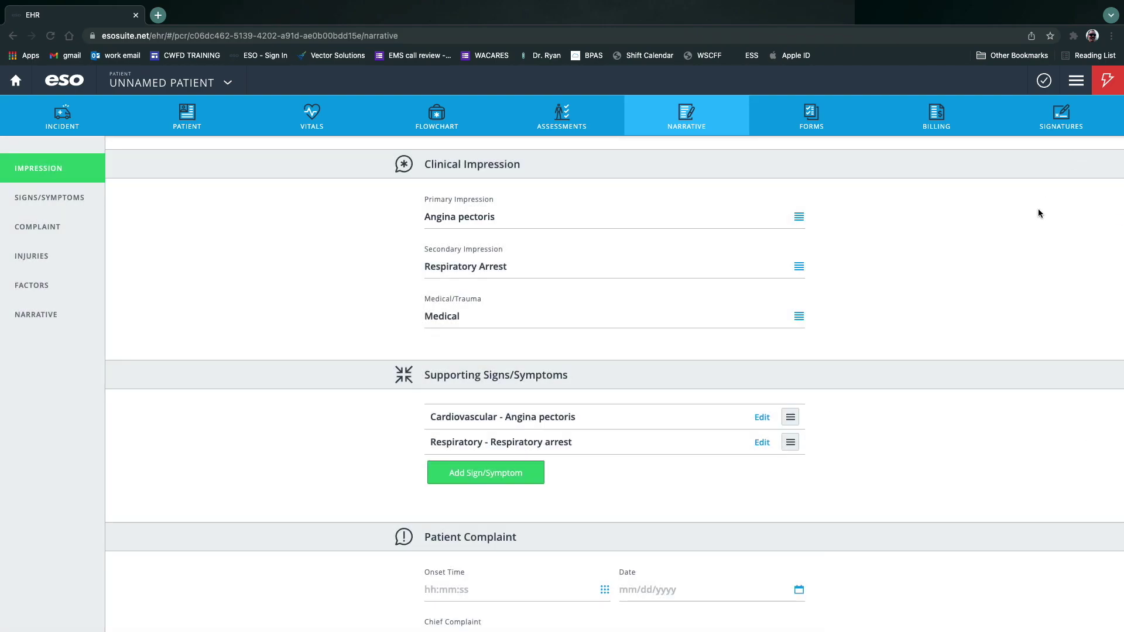
Add Genitourinary Kidney failure as a third supporting sign.
left_click(493, 472)
left_click(1100, 241)
left_click(969, 480)
left_click(870, 292)
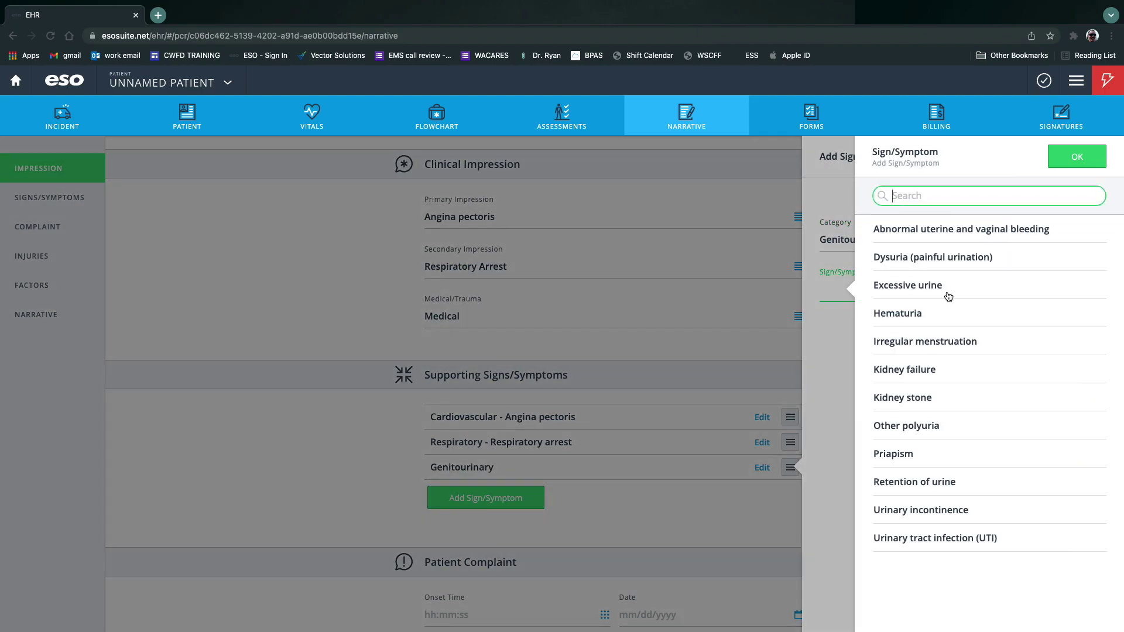
left_click(905, 370)
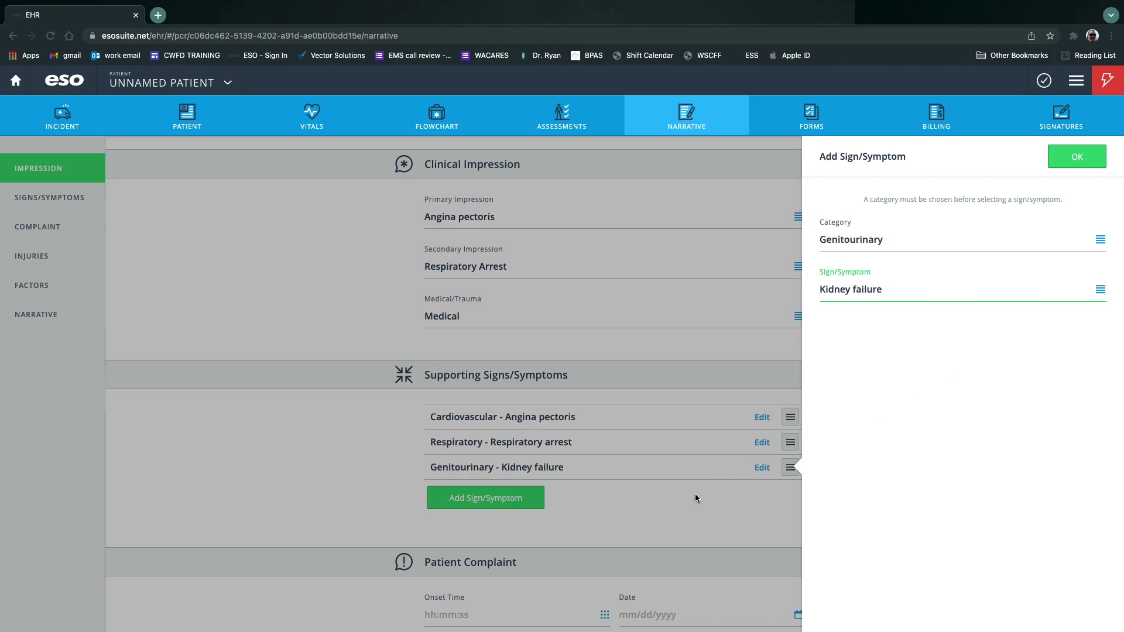
left_click(1075, 156)
scroll(966, 409, "down", 3)
scroll(957, 451, "down", 3)
Set the complaint onset to 14:00:00 on December 26.
left_click(605, 330)
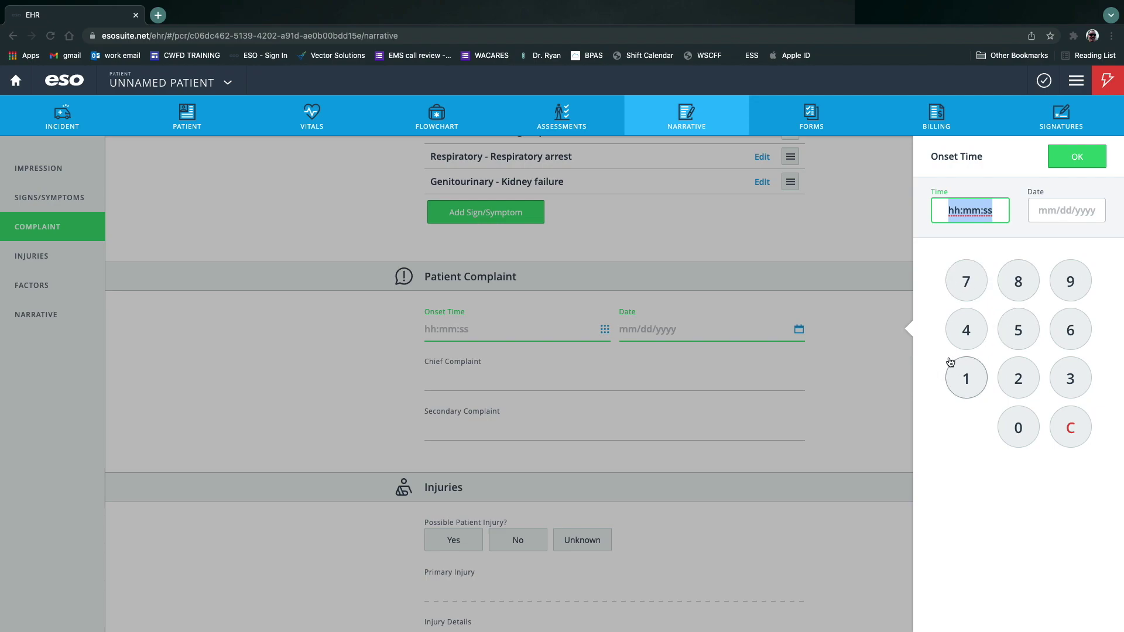
left_click(966, 378)
left_click(966, 330)
left_click(1019, 426)
left_click(1020, 427)
left_click(1020, 427)
left_click(1020, 427)
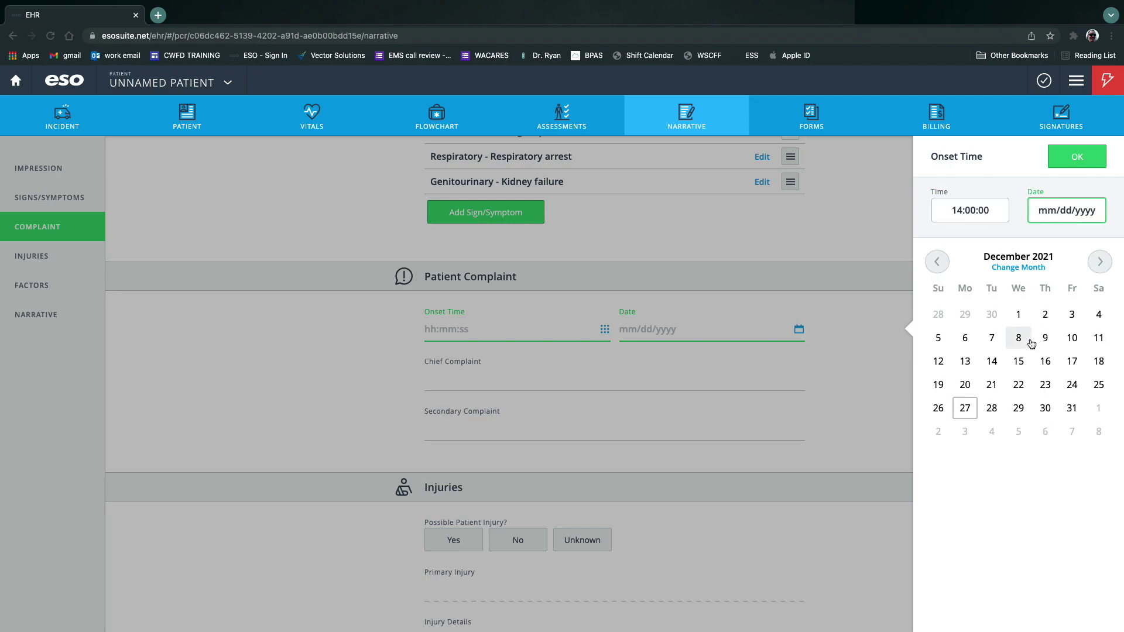
left_click(938, 408)
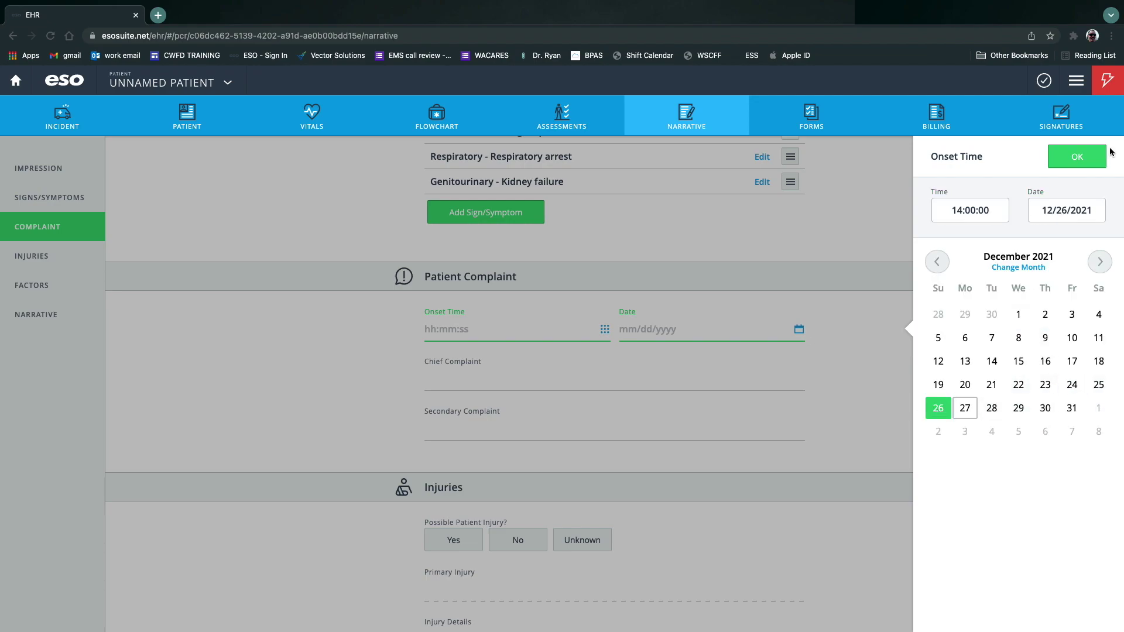
left_click(1083, 157)
Enter chief complaint Chest pain, secondary complaint Respiratory arrest, and record no possible injury.
left_click(527, 390)
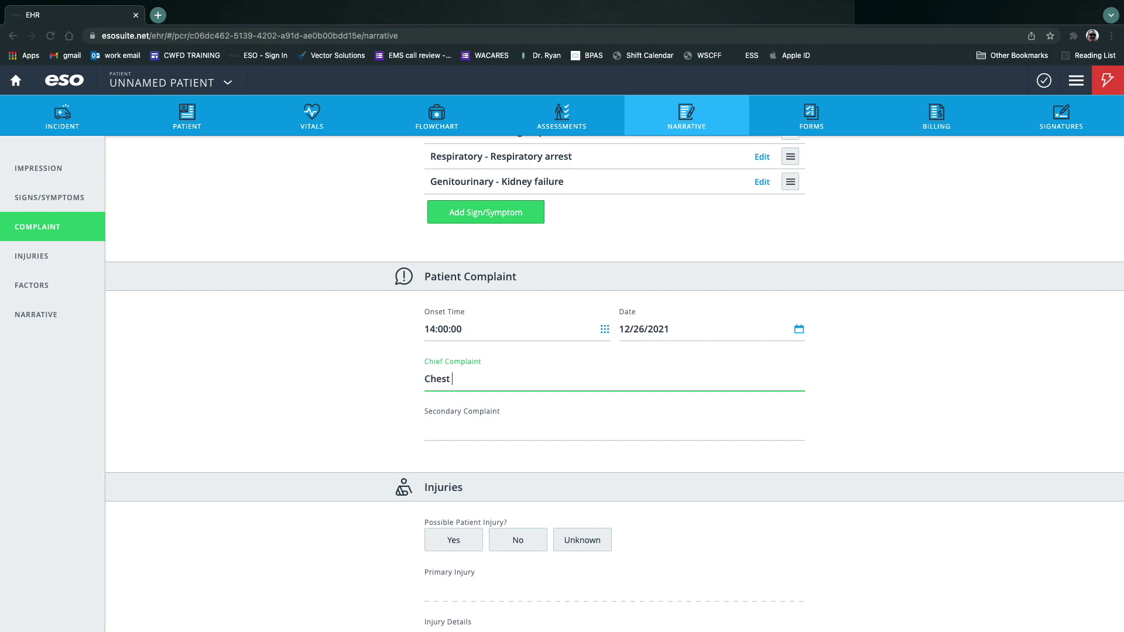
left_click(526, 430)
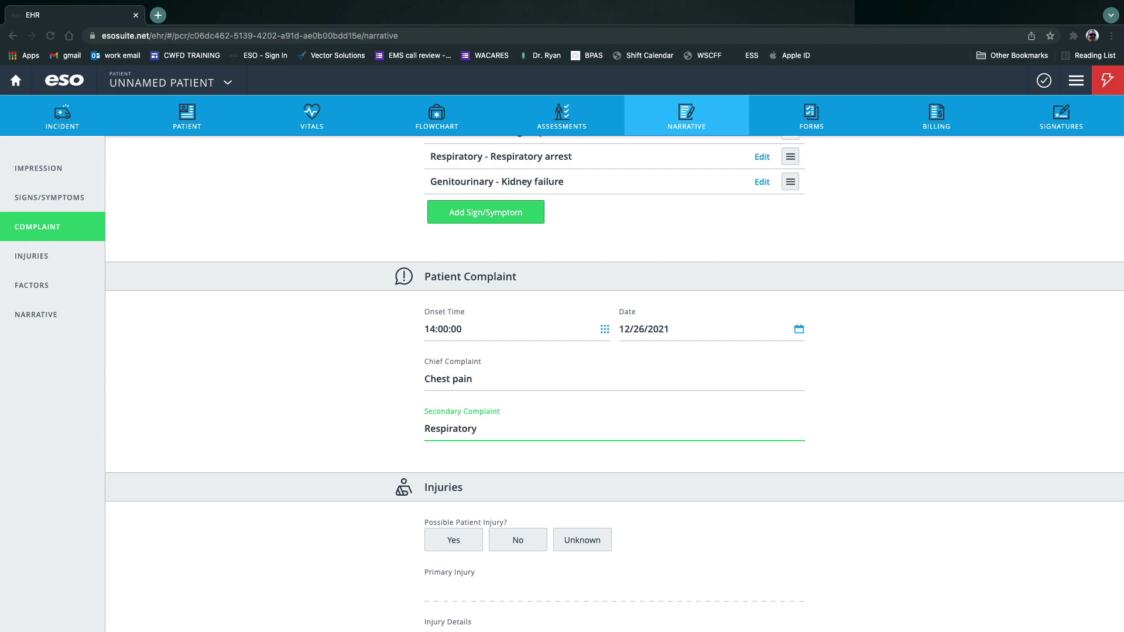
left_click(377, 387)
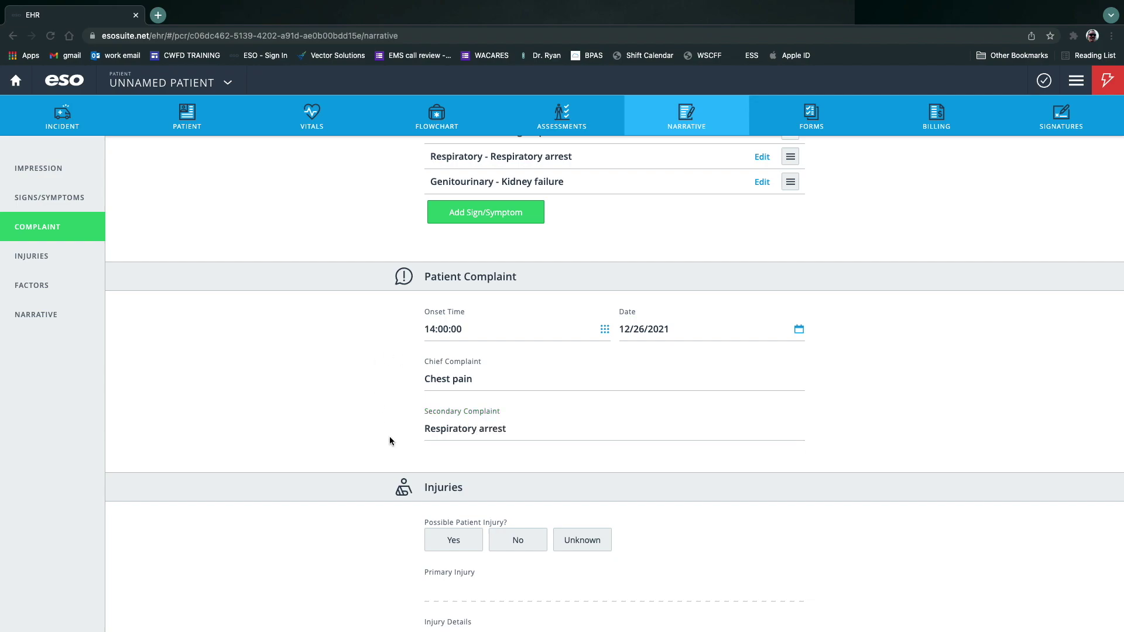
scroll(389, 439, "down", 4)
left_click(519, 351)
Record Unconscious as the barrier to care.
scroll(386, 400, "down", 5)
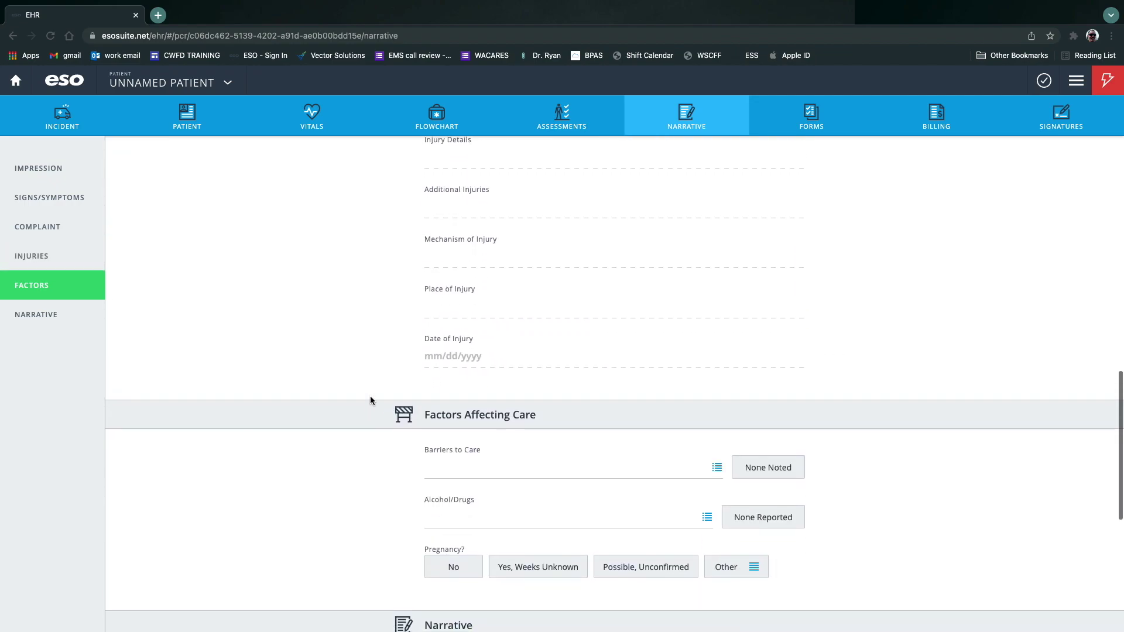
scroll(370, 400, "down", 2)
left_click(716, 373)
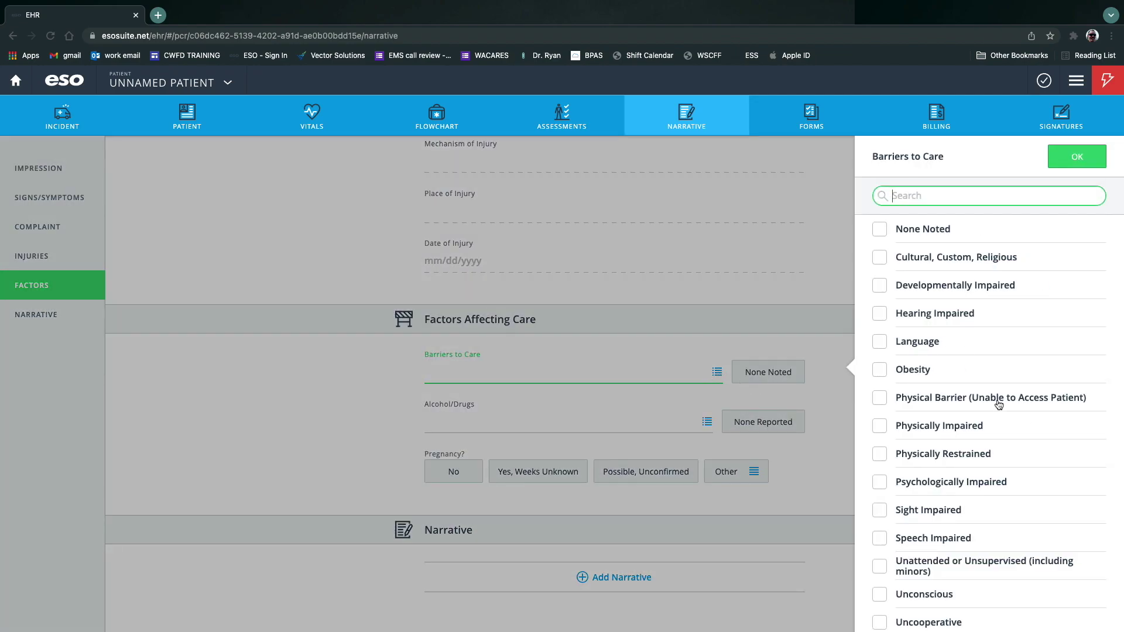
scroll(1083, 454, "down", 1)
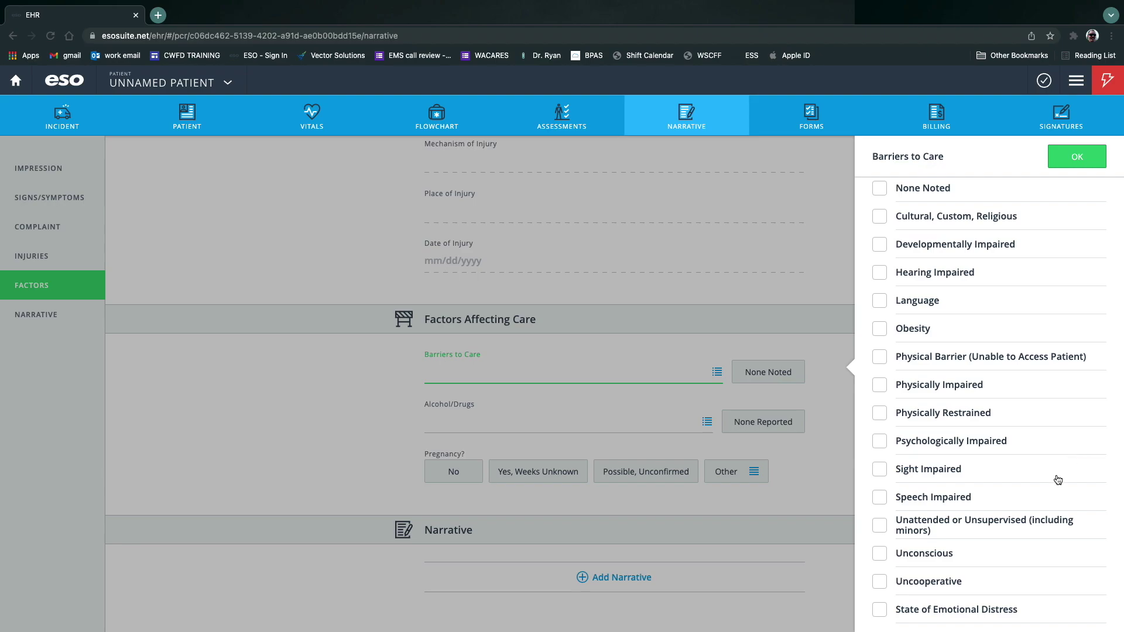
left_click(878, 555)
left_click(1062, 155)
Set Alcohol/Drugs to None Reported, Pregnancy to No, and save the narrative 'I save people.'.
left_click(755, 421)
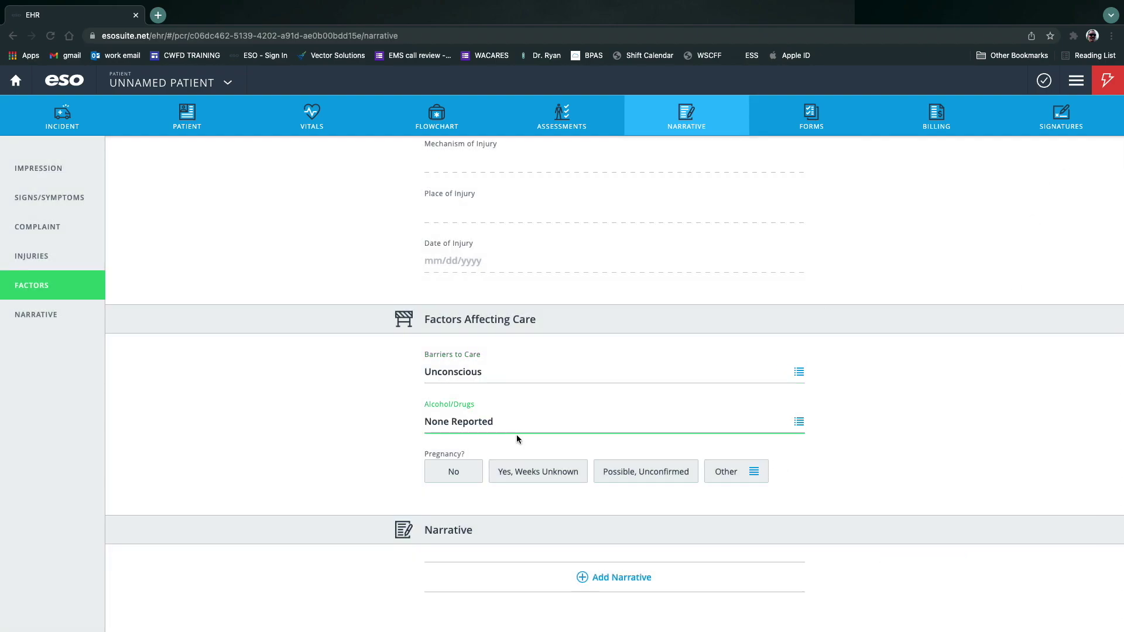
left_click(465, 480)
left_click(598, 385)
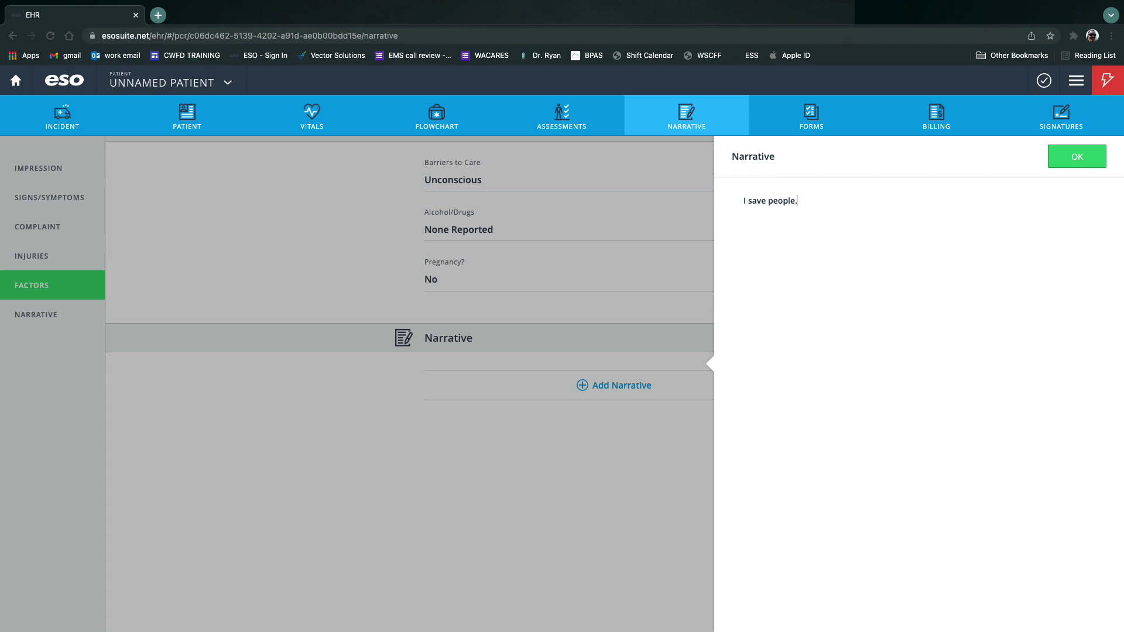
left_click(1077, 156)
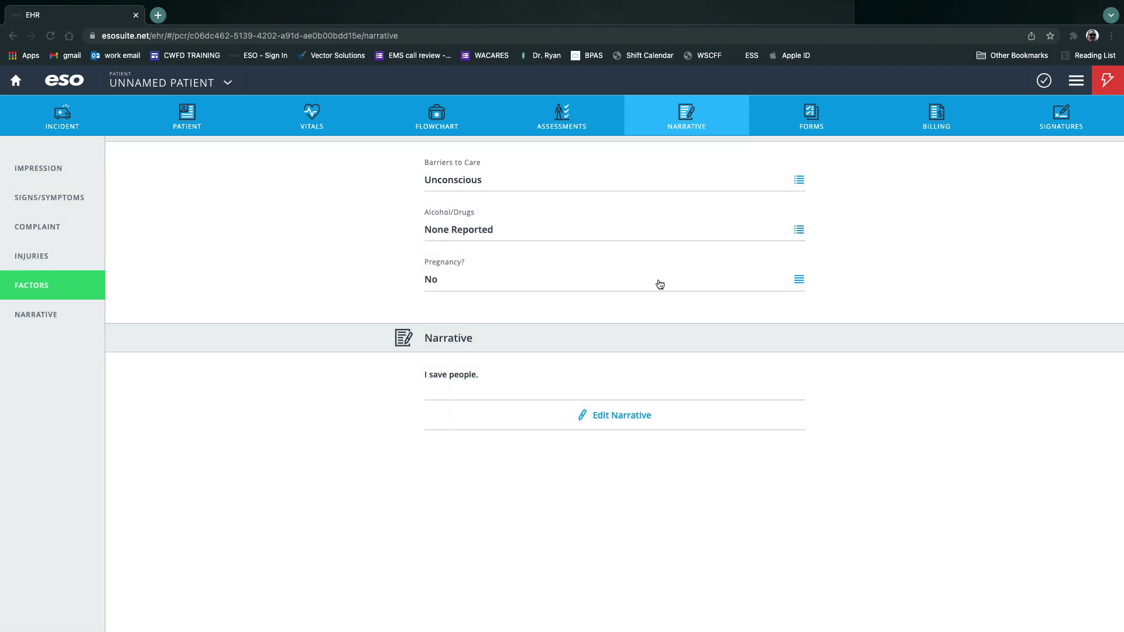
From the validation list, set the scene location type to Public Building.
left_click(1050, 76)
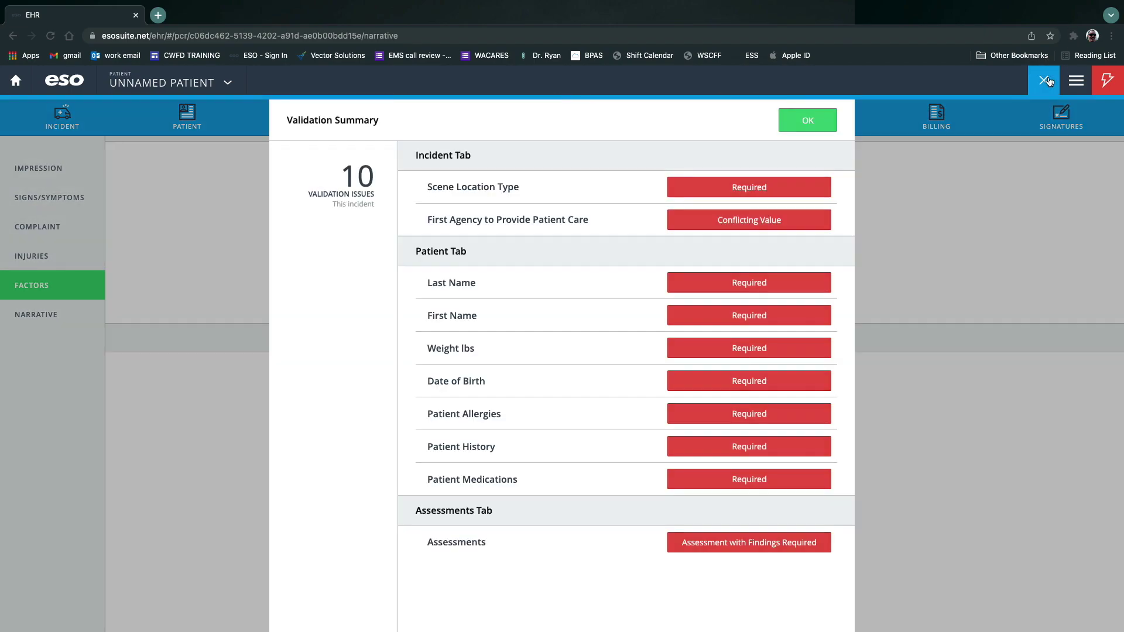
left_click(741, 195)
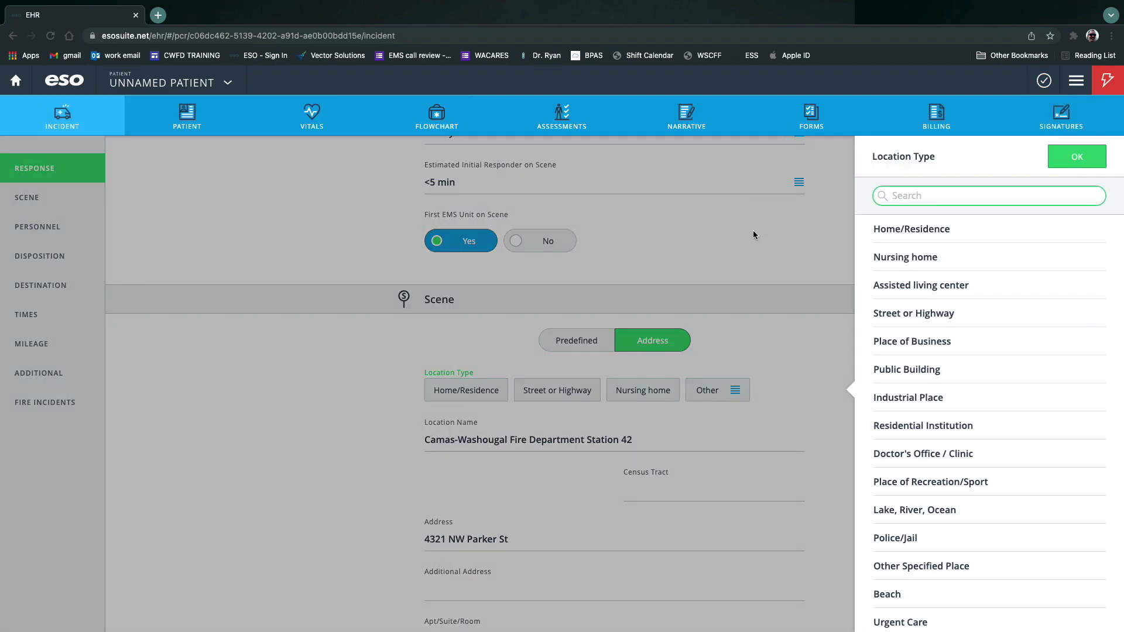
scroll(1066, 352, "down", 3)
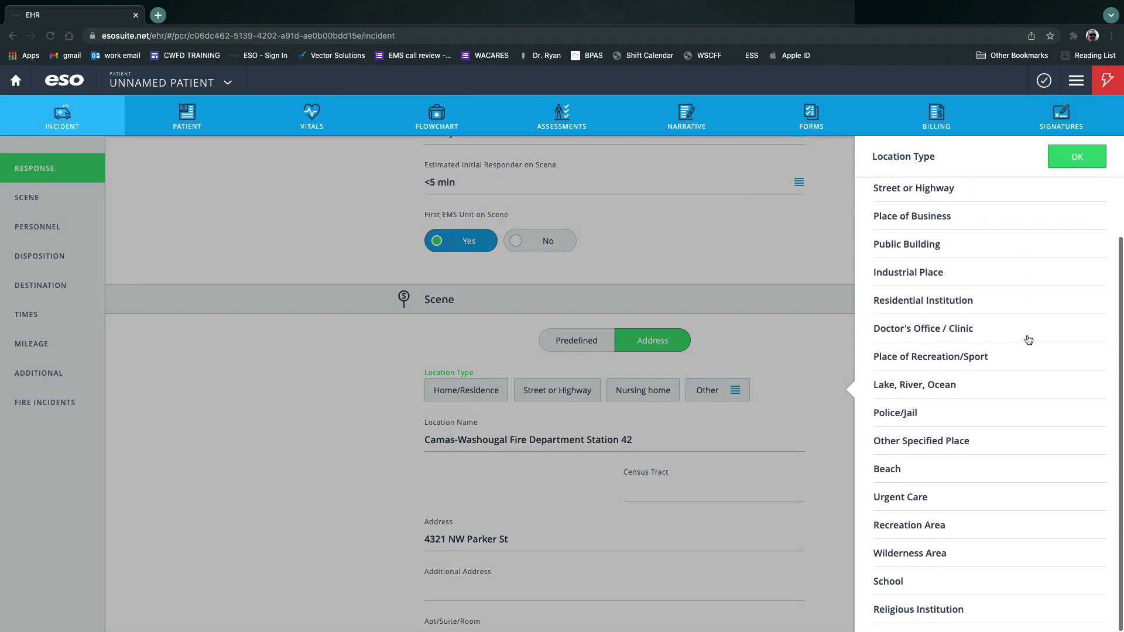
scroll(1075, 397, "up", 2)
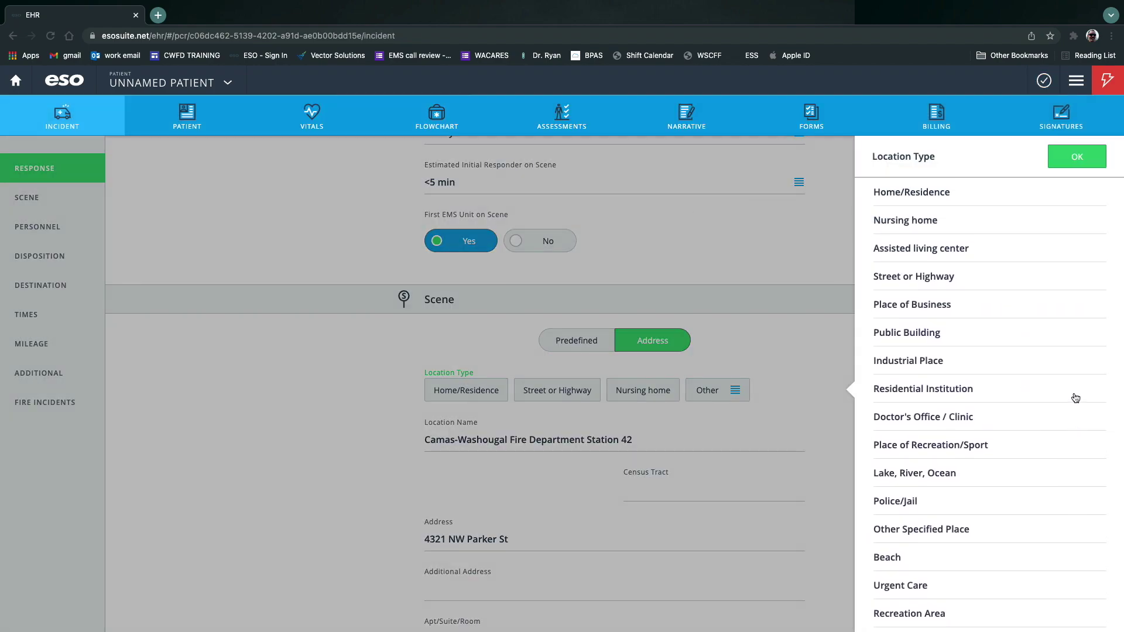
scroll(1075, 398, "up", 1)
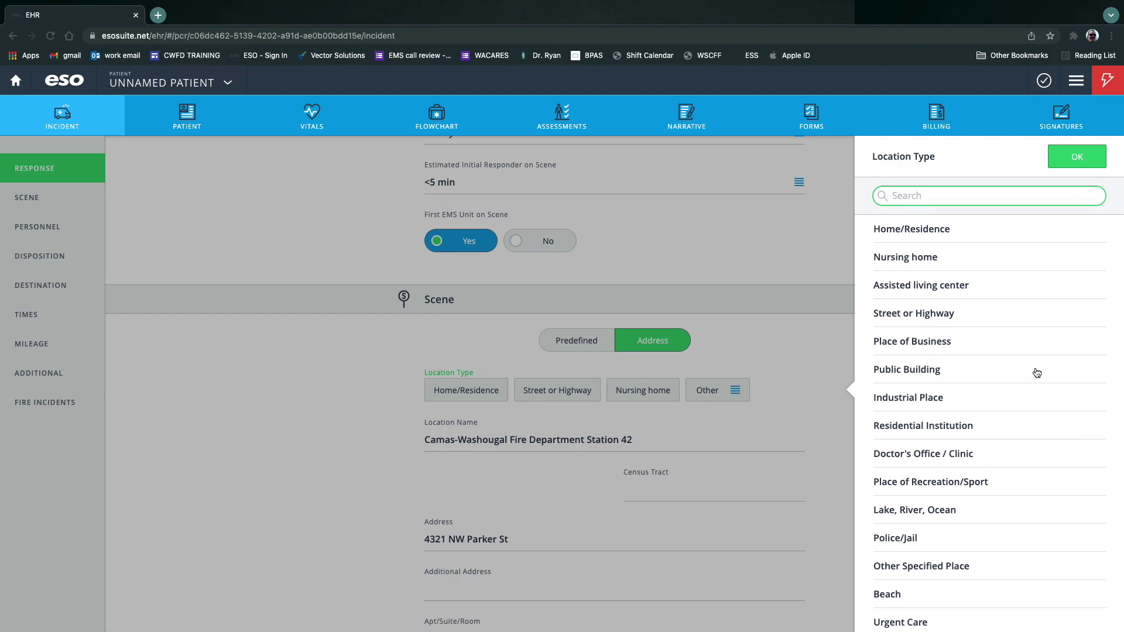
left_click(1037, 373)
scroll(925, 425, "down", 5)
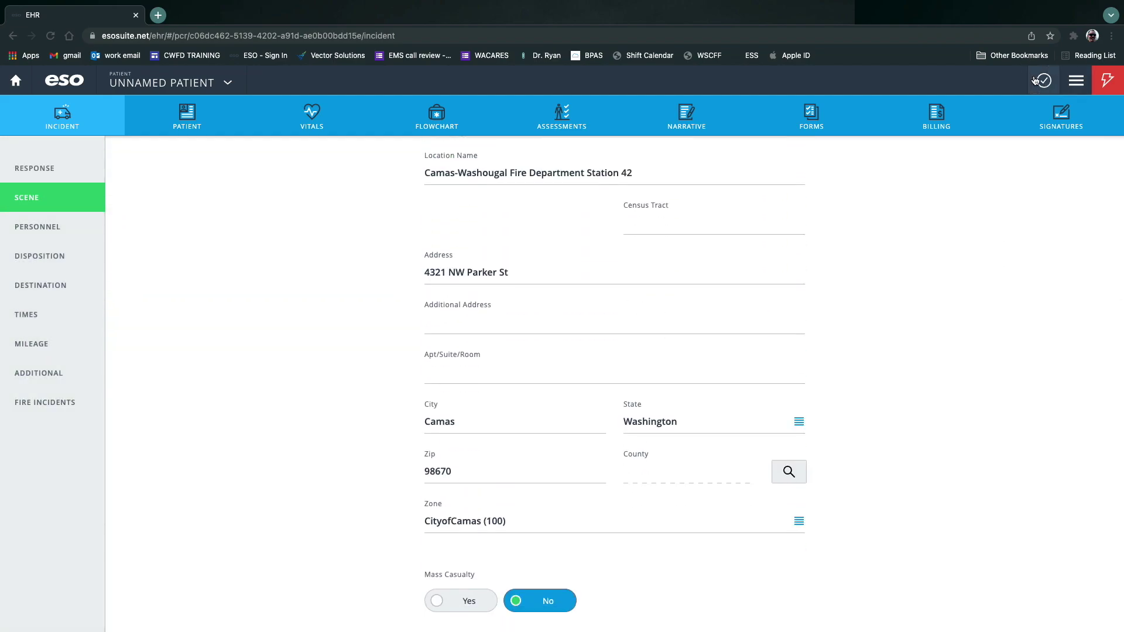
Try the Scene County lookup from the scene city and zip, dismissing the empty results.
left_click(1043, 81)
left_click(776, 187)
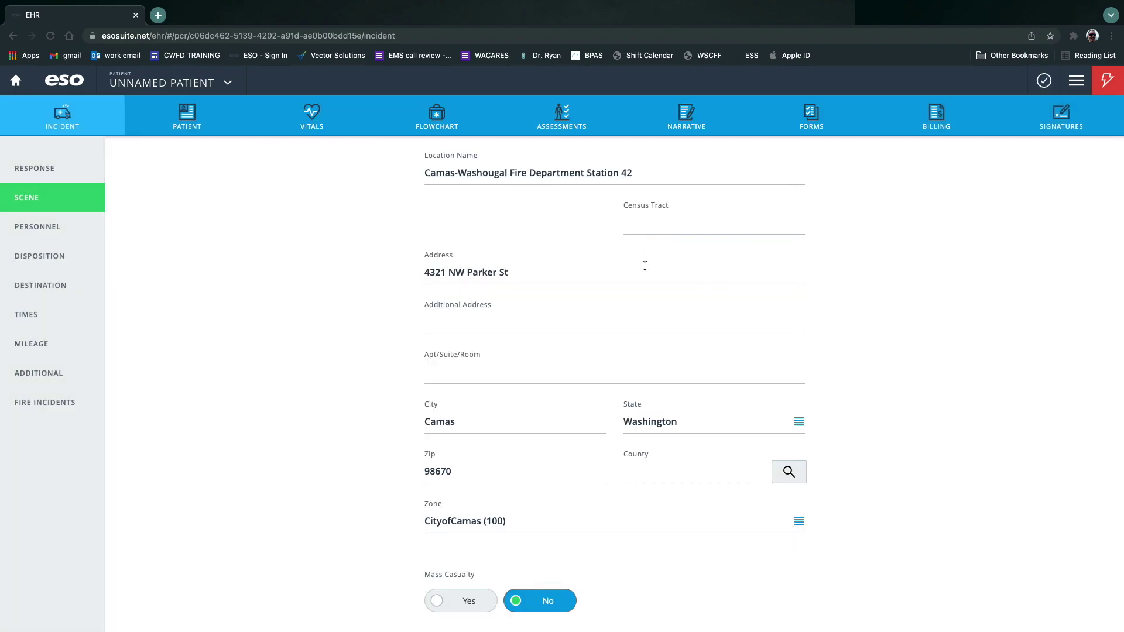
left_click(795, 475)
left_click(480, 410)
left_click(466, 473)
key("Tab")
key("Return")
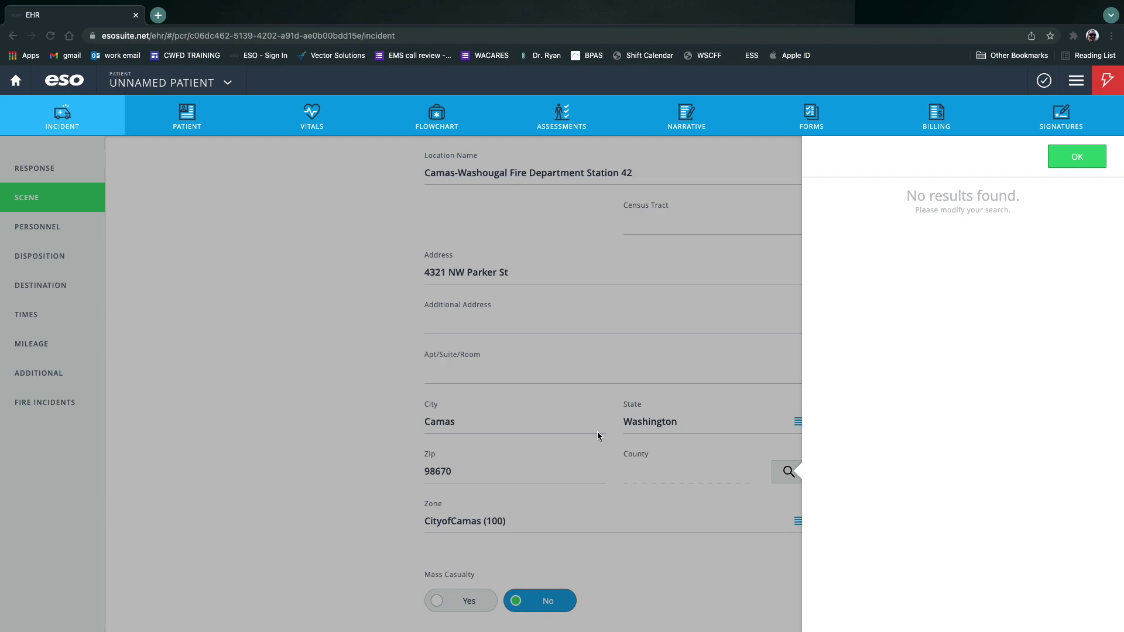
left_click(1054, 158)
Keep 4-Camas Fire Department as the first agency and recheck the remaining validation issues.
left_click(1044, 80)
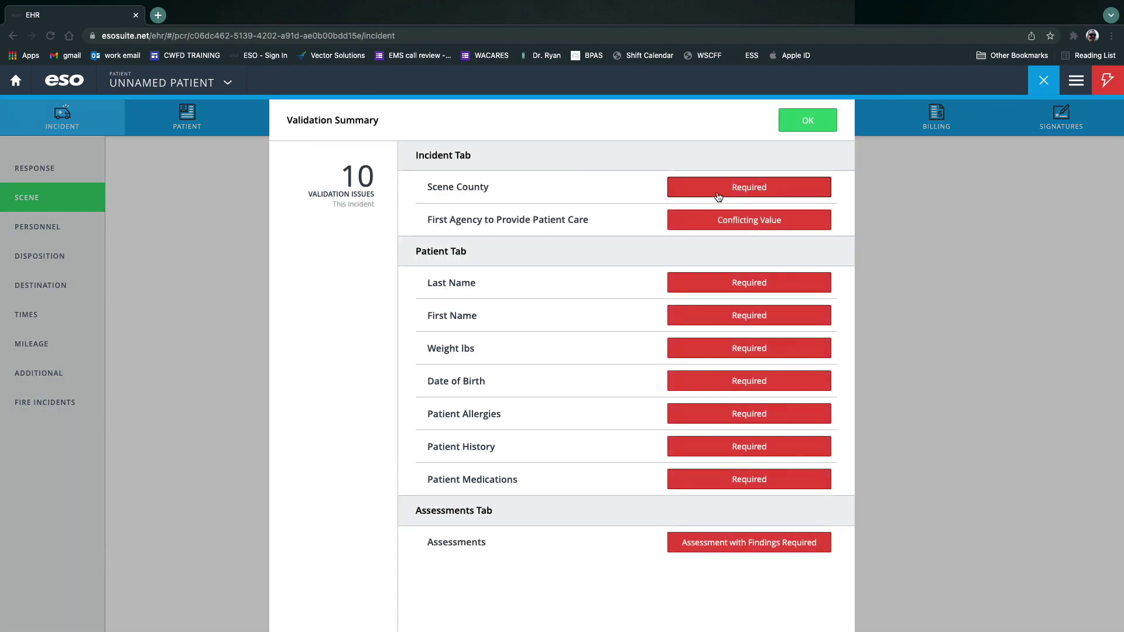
left_click(806, 218)
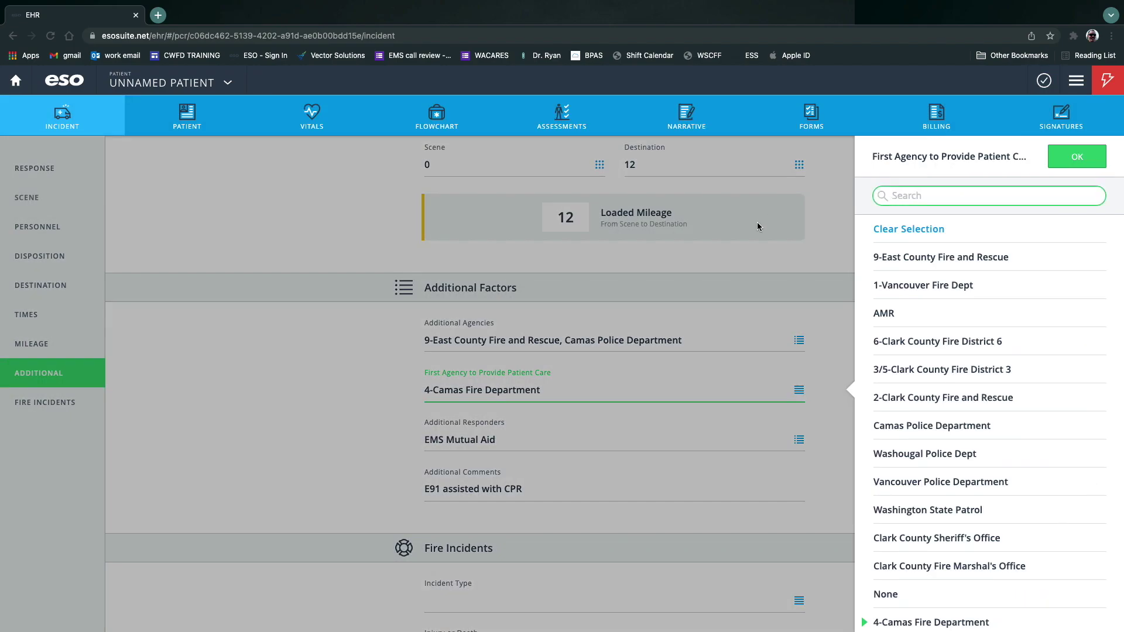
scroll(925, 539, "down", 3)
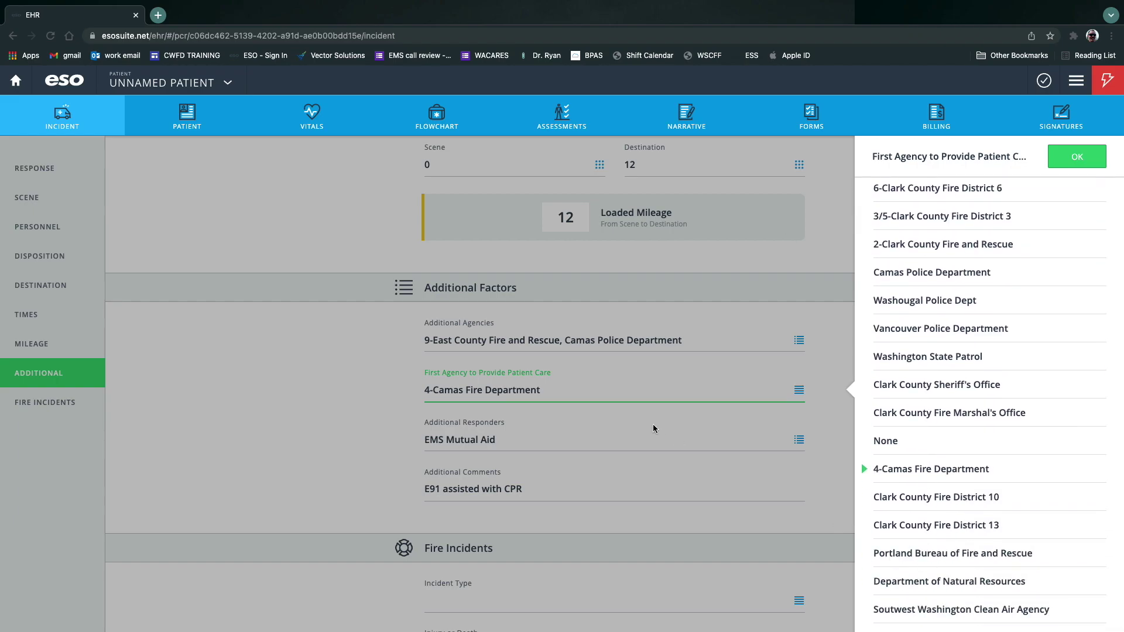
left_click(1077, 157)
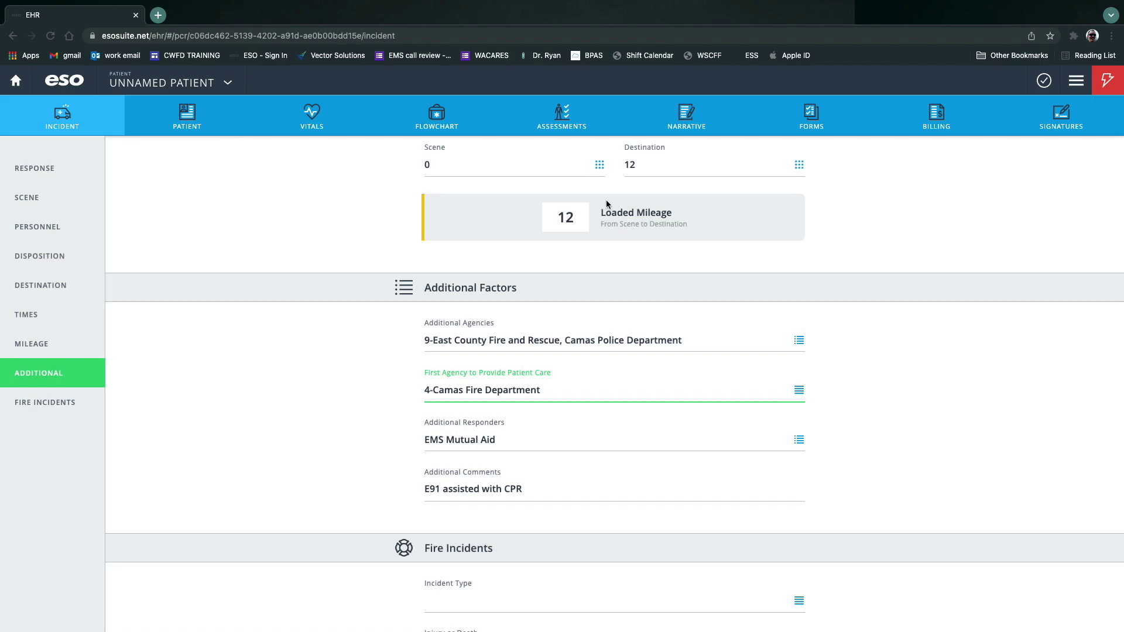
left_click(1044, 80)
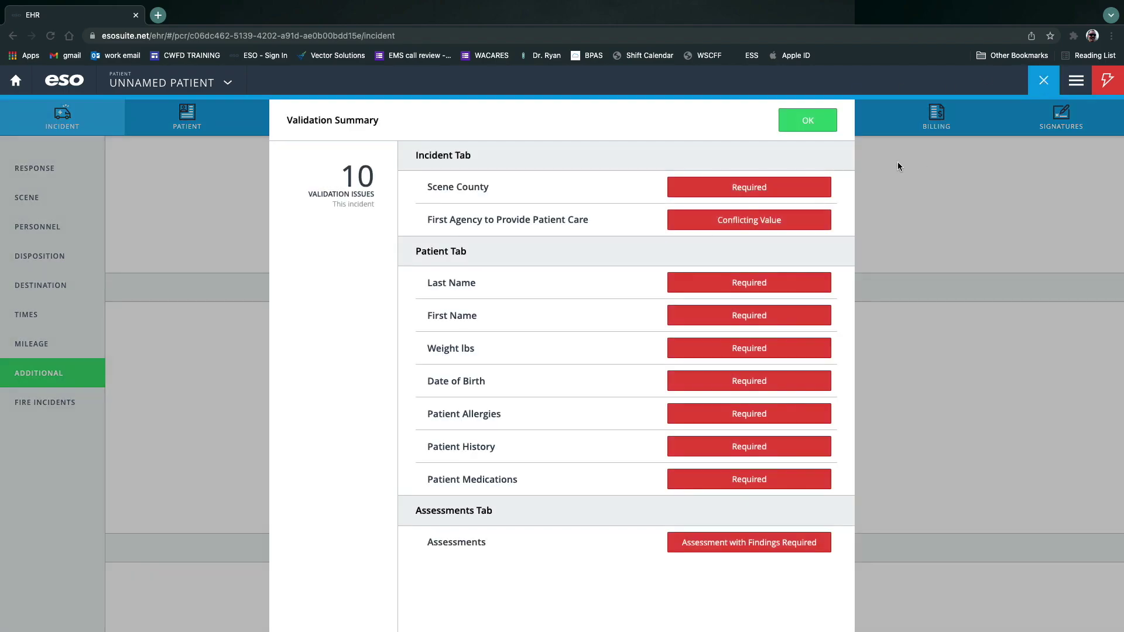
Edit the patient's last name and first name fields.
left_click(760, 283)
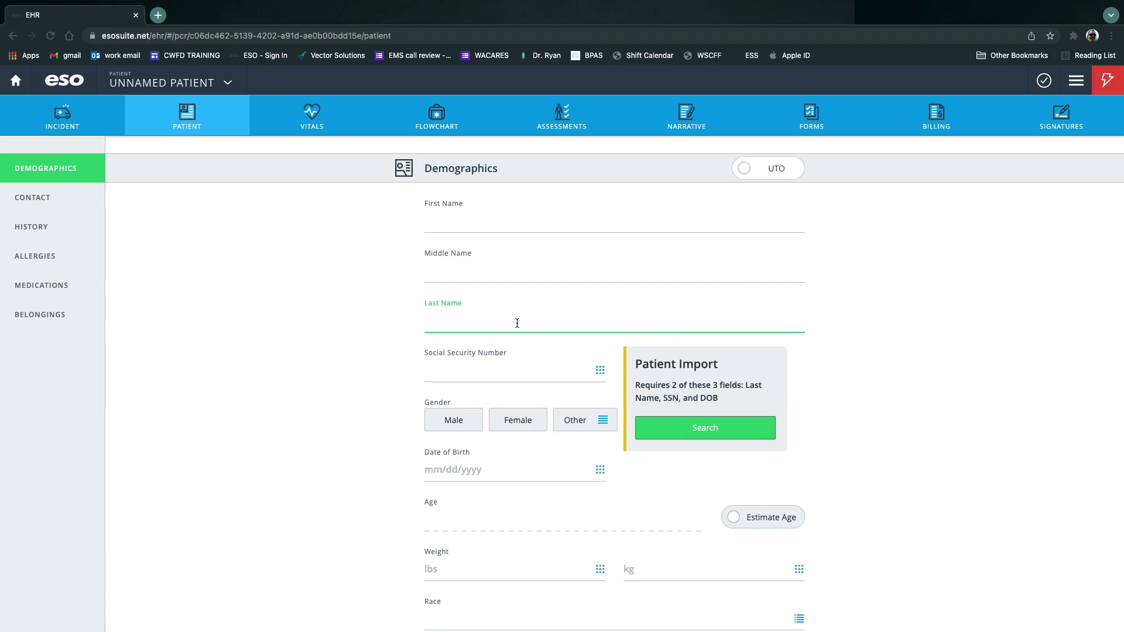
type("DELETE")
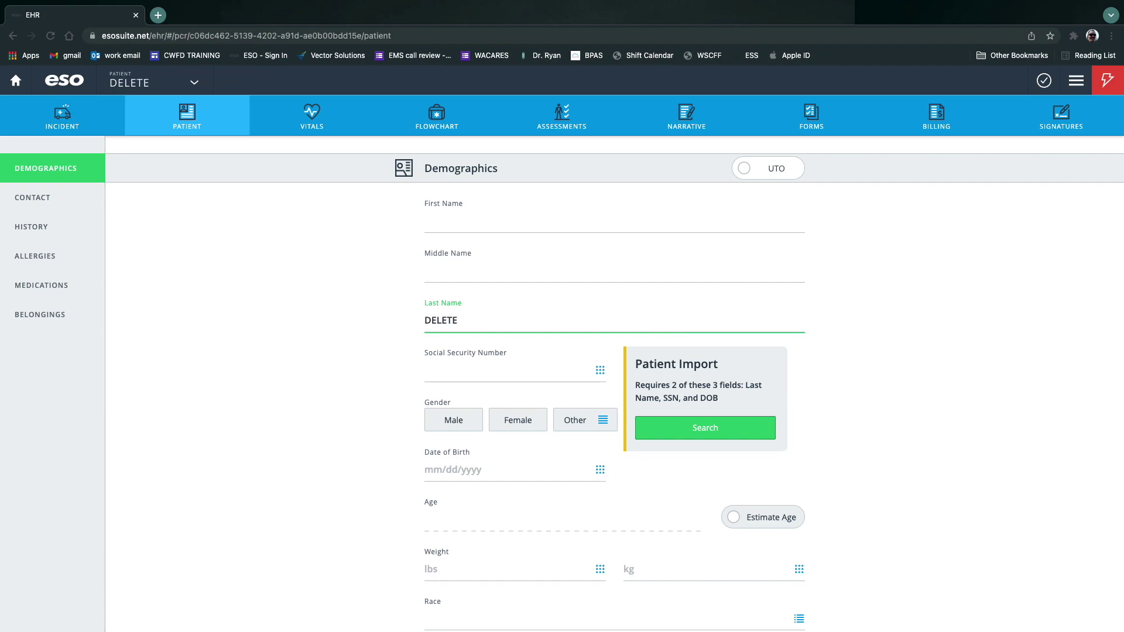
left_click(469, 216)
type("DELETE")
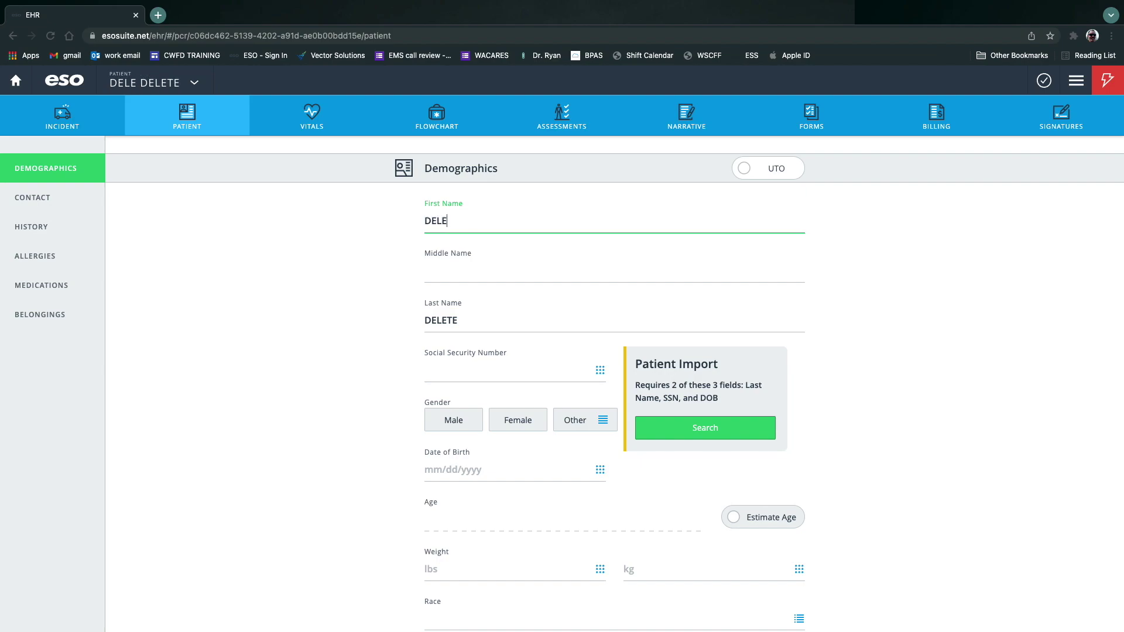
Enter the patient's social security number on the keypad and set gender to Male.
left_click(481, 372)
left_click(1042, 326)
left_click(1042, 325)
left_click(1042, 325)
left_click(1042, 326)
left_click(1042, 326)
left_click(1042, 326)
left_click(1042, 326)
left_click(1043, 325)
left_click(1042, 325)
left_click(1047, 155)
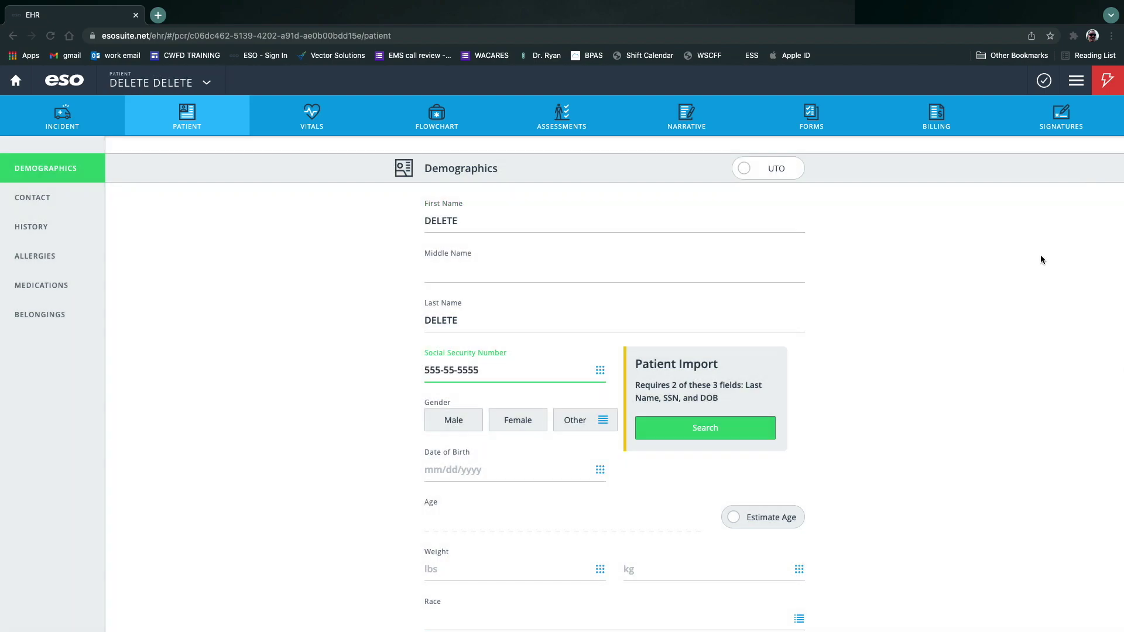
left_click(455, 421)
left_click(594, 469)
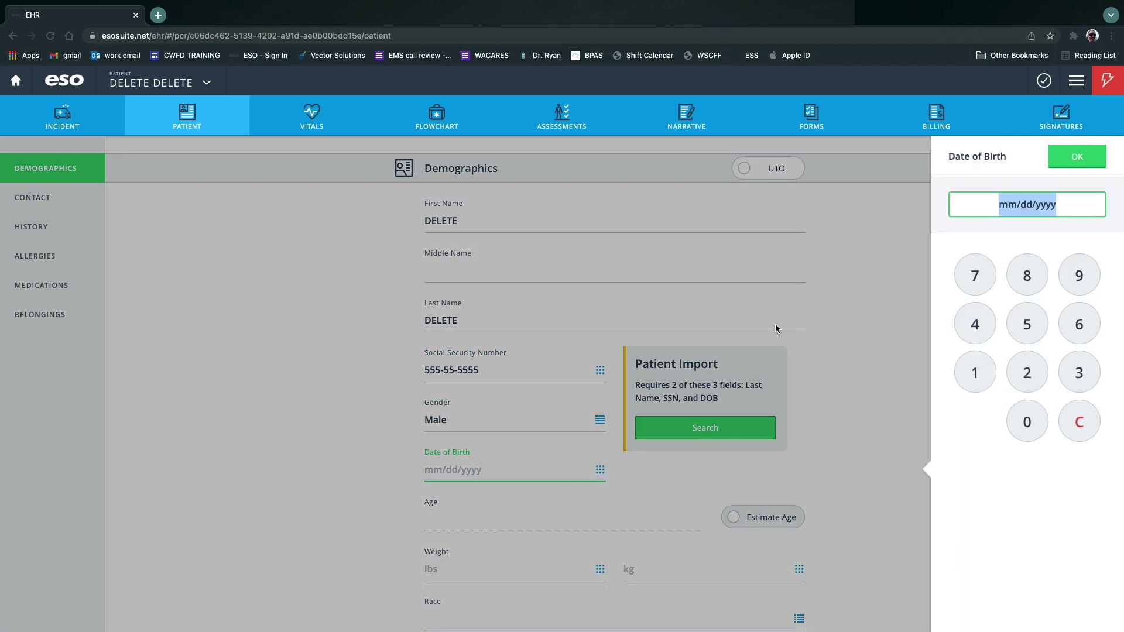
left_click(972, 381)
left_click(972, 380)
left_click(1023, 372)
left_click(974, 372)
left_click(974, 372)
left_click(1079, 275)
left_click(1024, 273)
left_click(987, 377)
left_click(1077, 156)
Record the patient's weight as 220 lbs.
scroll(835, 385, "down", 4)
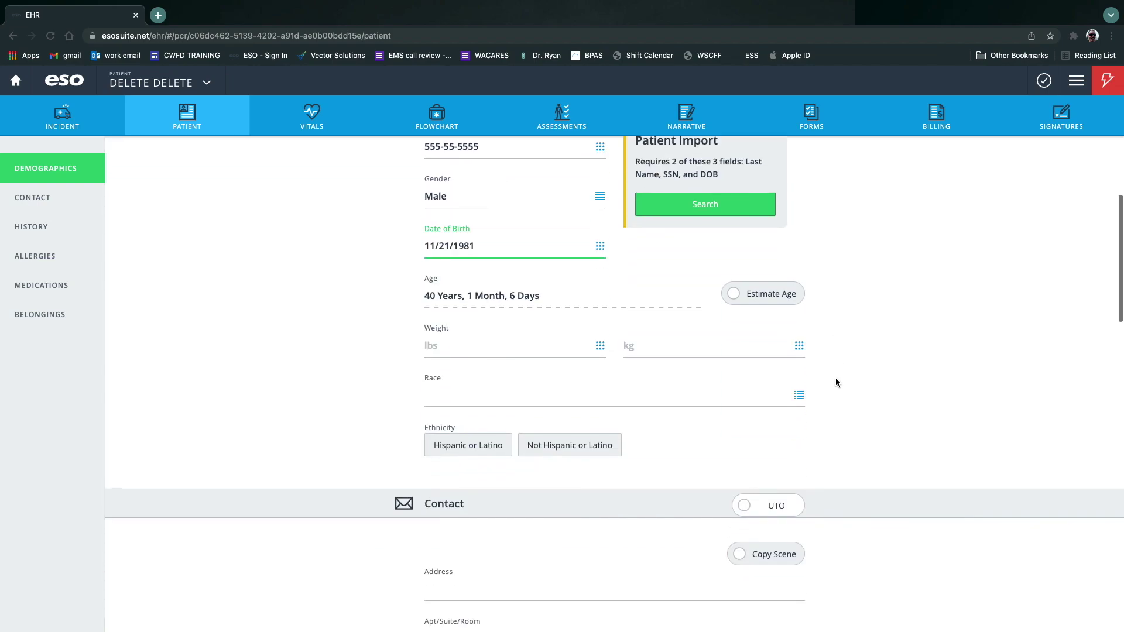
left_click(472, 350)
left_click(1027, 373)
left_click(1027, 373)
left_click(1027, 421)
left_click(1099, 167)
Set the patient's race to White.
left_click(598, 398)
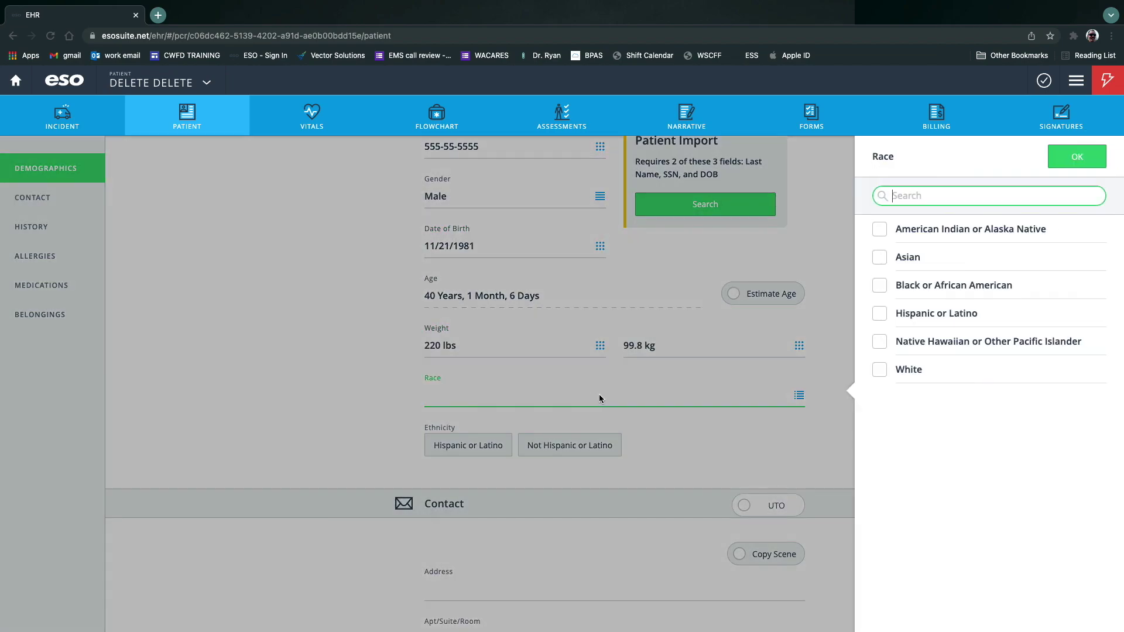
left_click(879, 369)
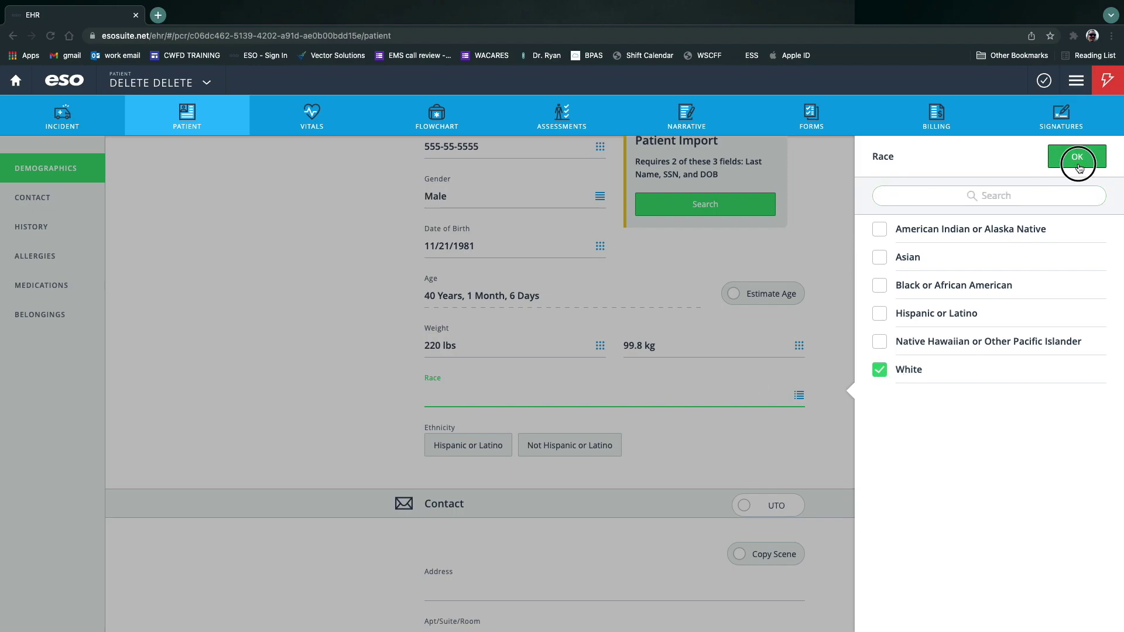
left_click(1077, 156)
scroll(897, 360, "down", 4)
scroll(897, 364, "down", 1)
left_click(500, 326)
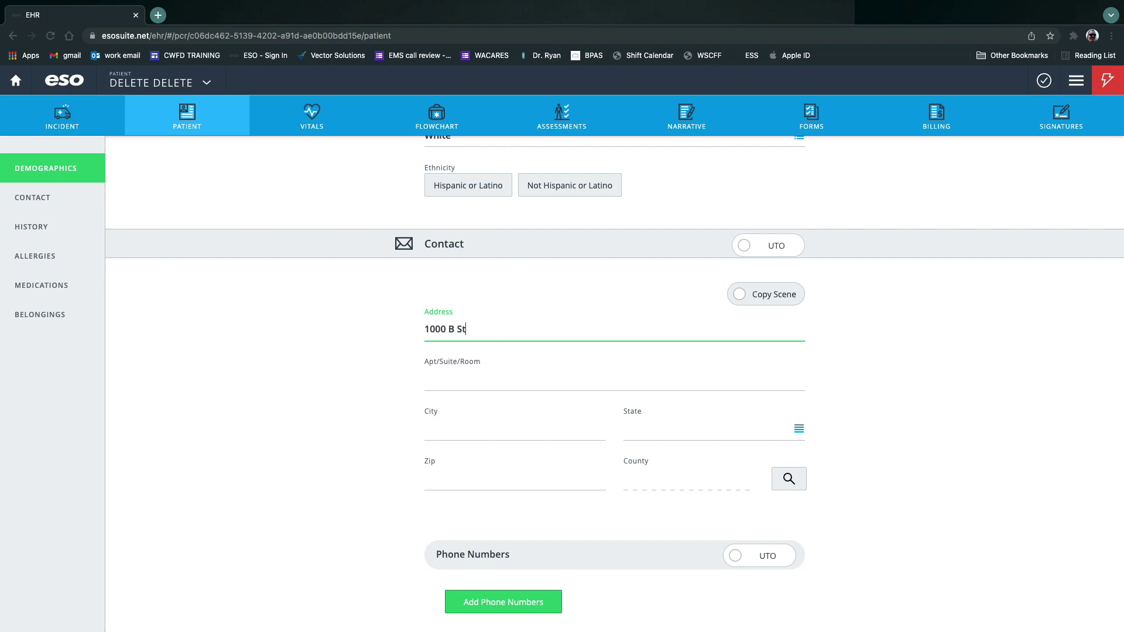
Fill in the patient's street address, city, state Washington and zip code.
left_click(484, 384)
left_click(497, 438)
type("Washougal")
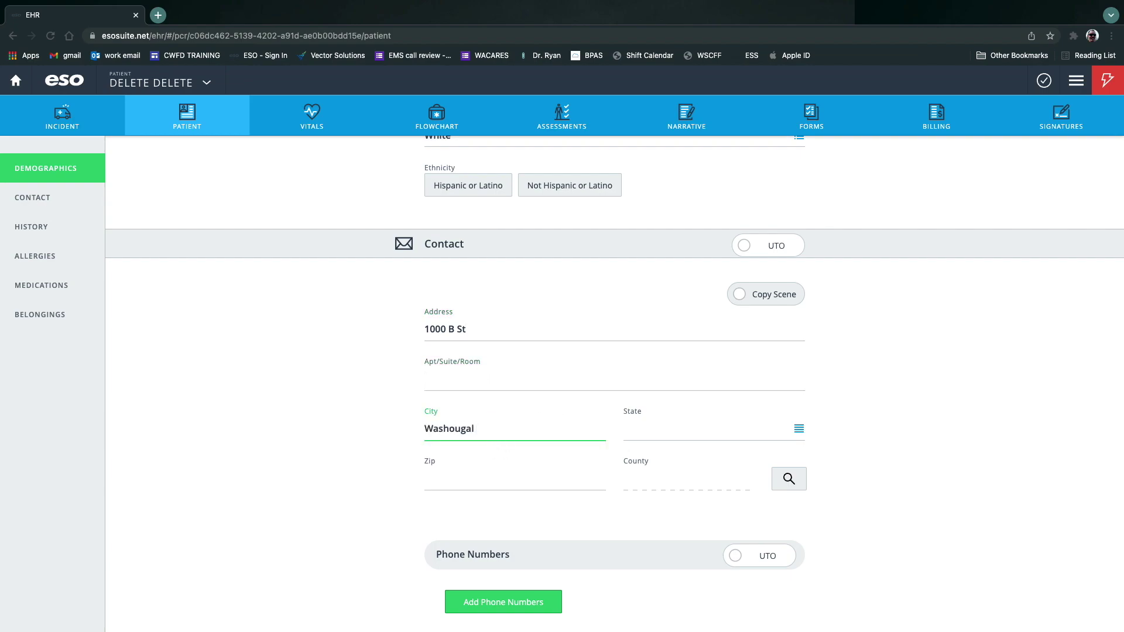
key("Tab")
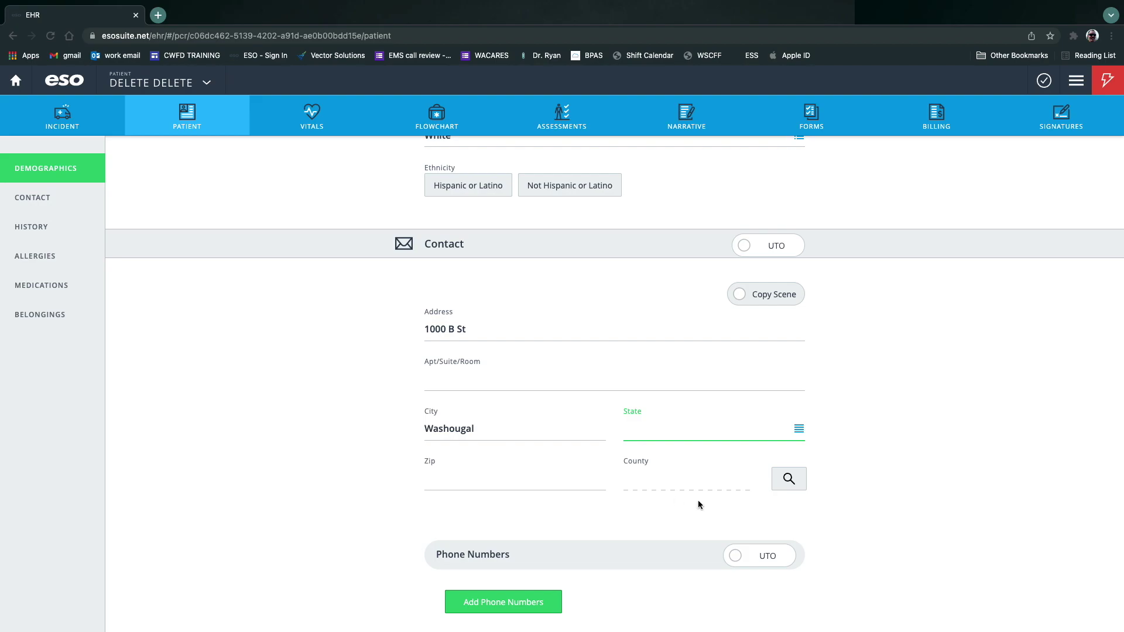
left_click(799, 429)
type("w")
left_click(914, 229)
left_click(552, 482)
type("98671")
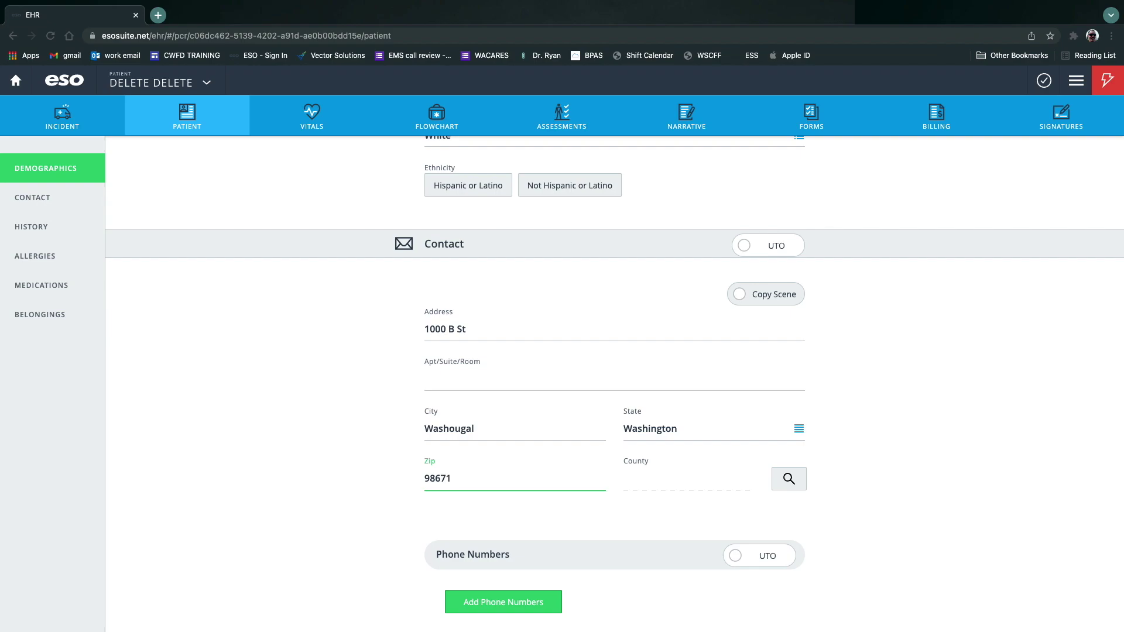
Mark phone numbers as Unable to Obtain with reason Not Indicated.
left_click(737, 556)
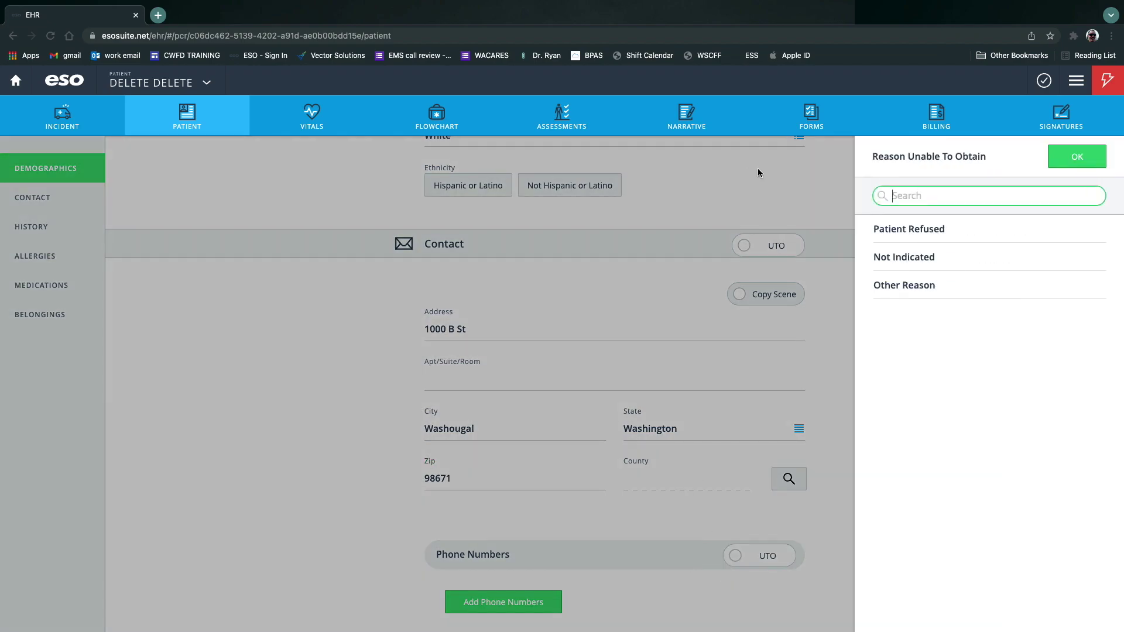
left_click(930, 269)
scroll(651, 567, "down", 5)
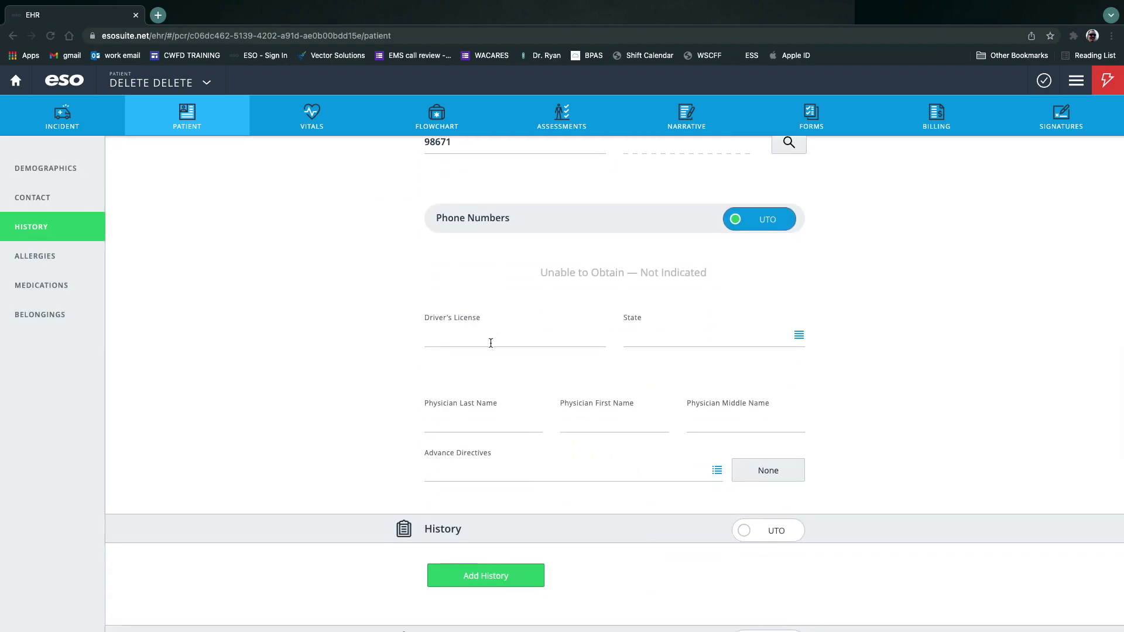
Mark history, allergies and medications as Unable to Obtain, each Not Indicated.
left_click(1044, 80)
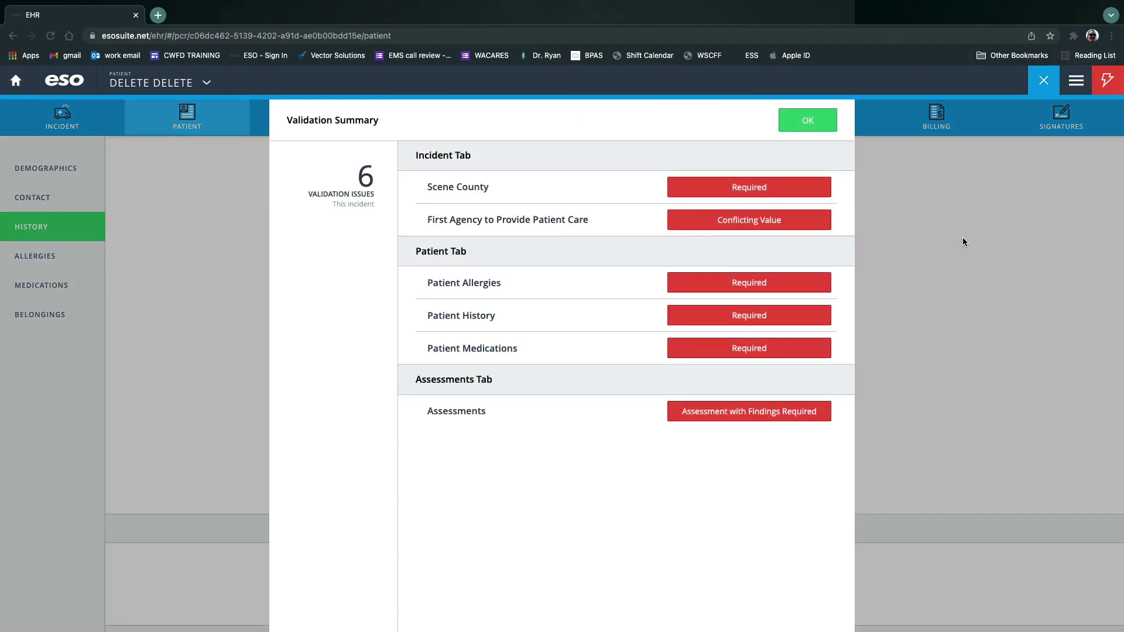
left_click(764, 280)
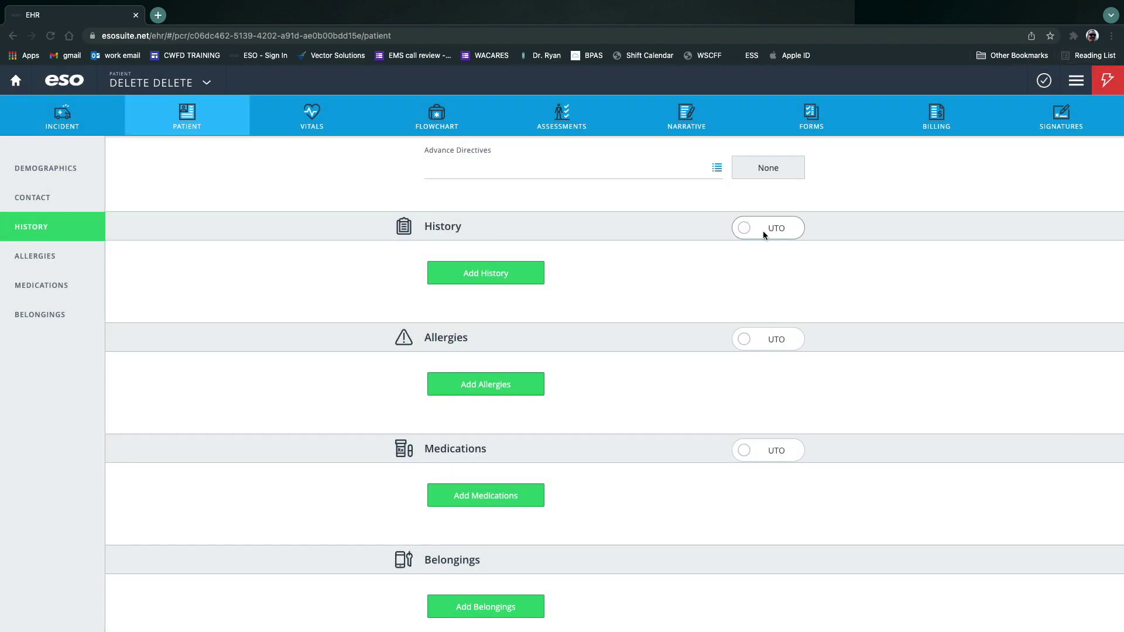
left_click(763, 229)
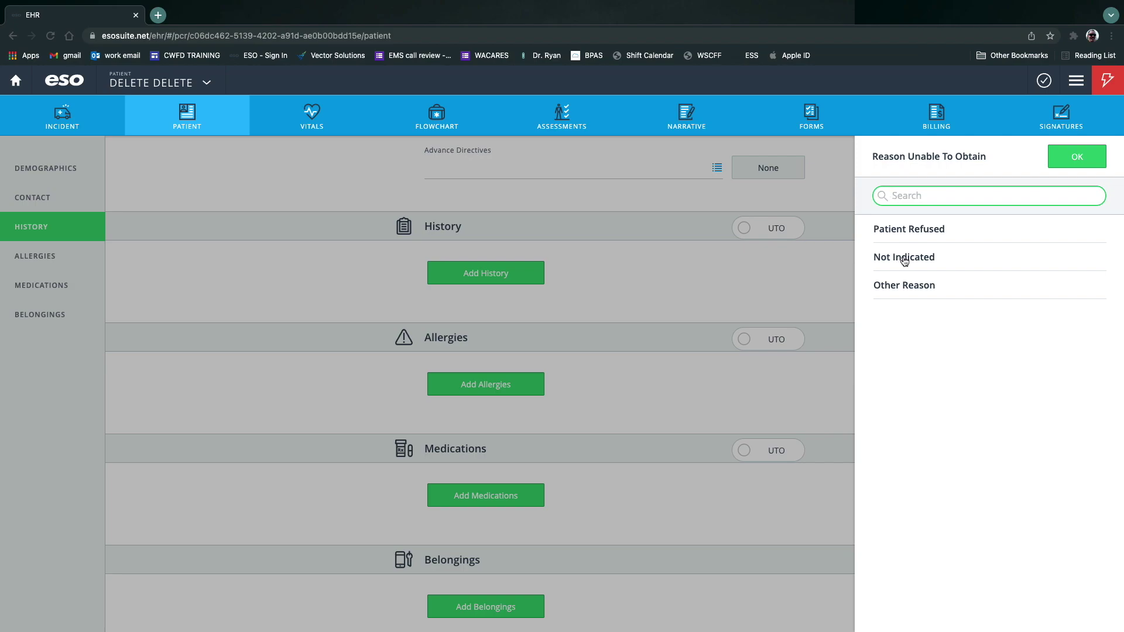
left_click(904, 260)
left_click(768, 334)
left_click(905, 257)
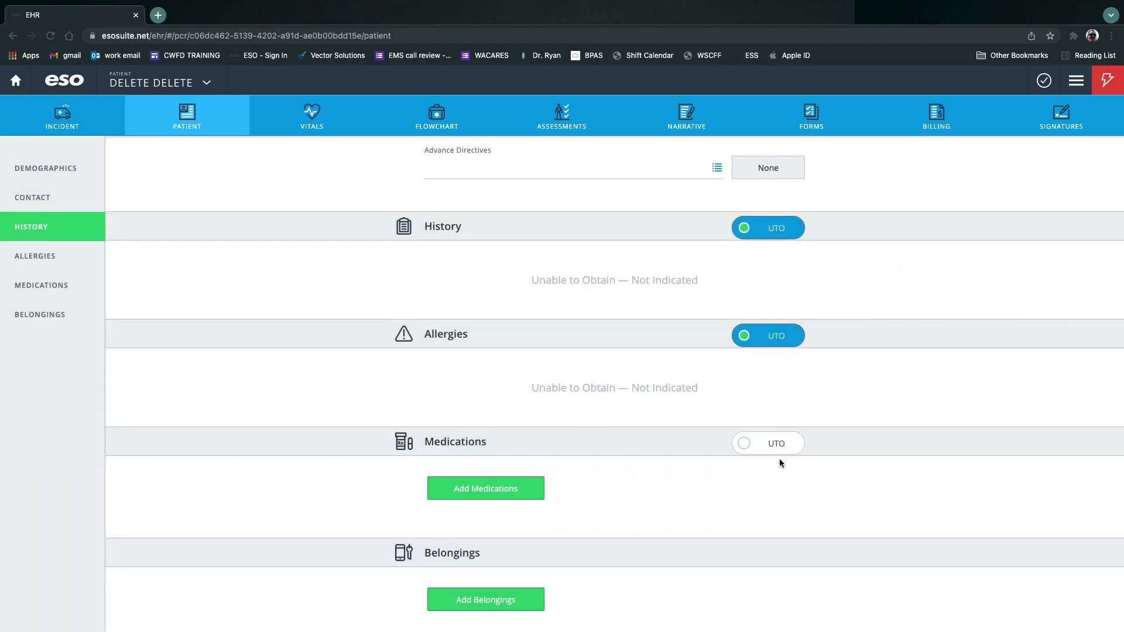
left_click(779, 444)
left_click(905, 255)
Add Keys and Cell Phone/Pager to the patient's belongings.
left_click(510, 305)
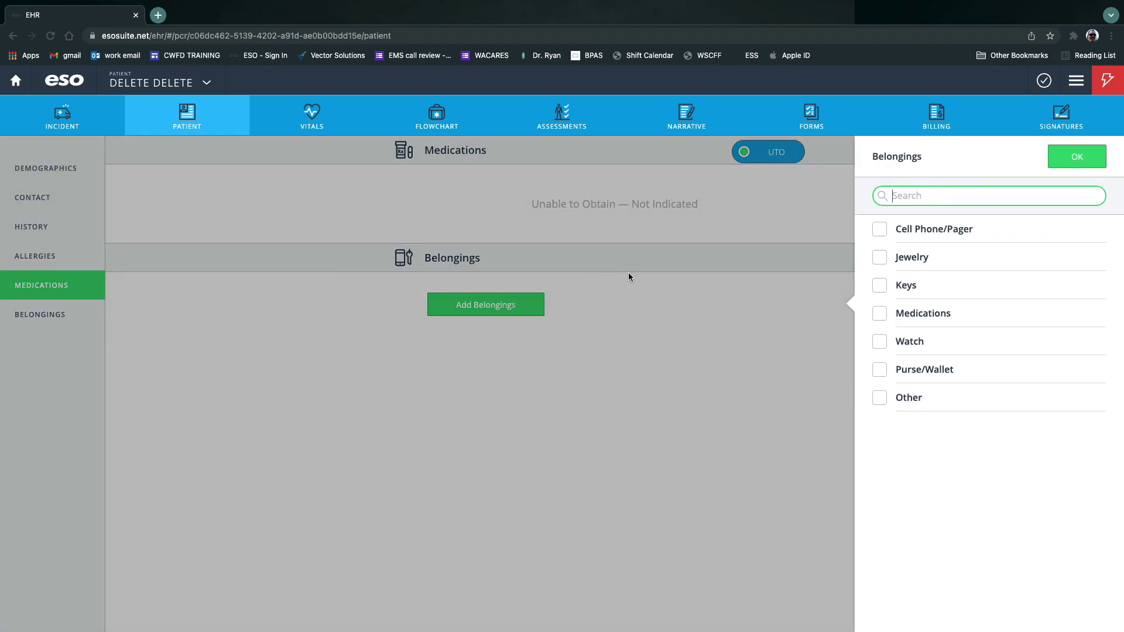
left_click(880, 286)
left_click(882, 231)
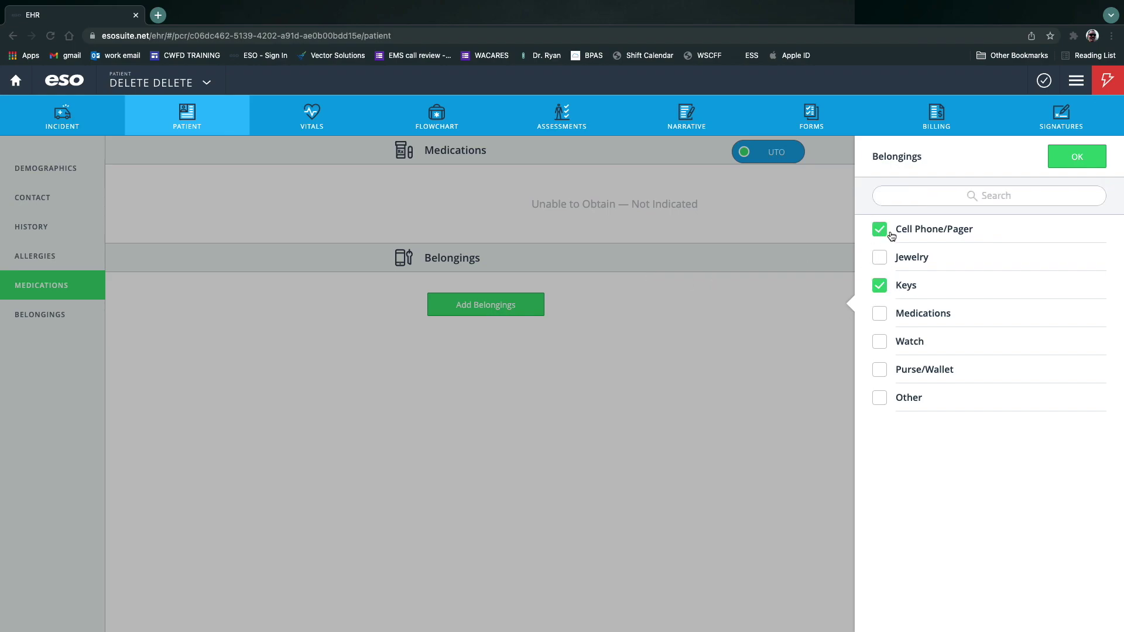
left_click(1078, 157)
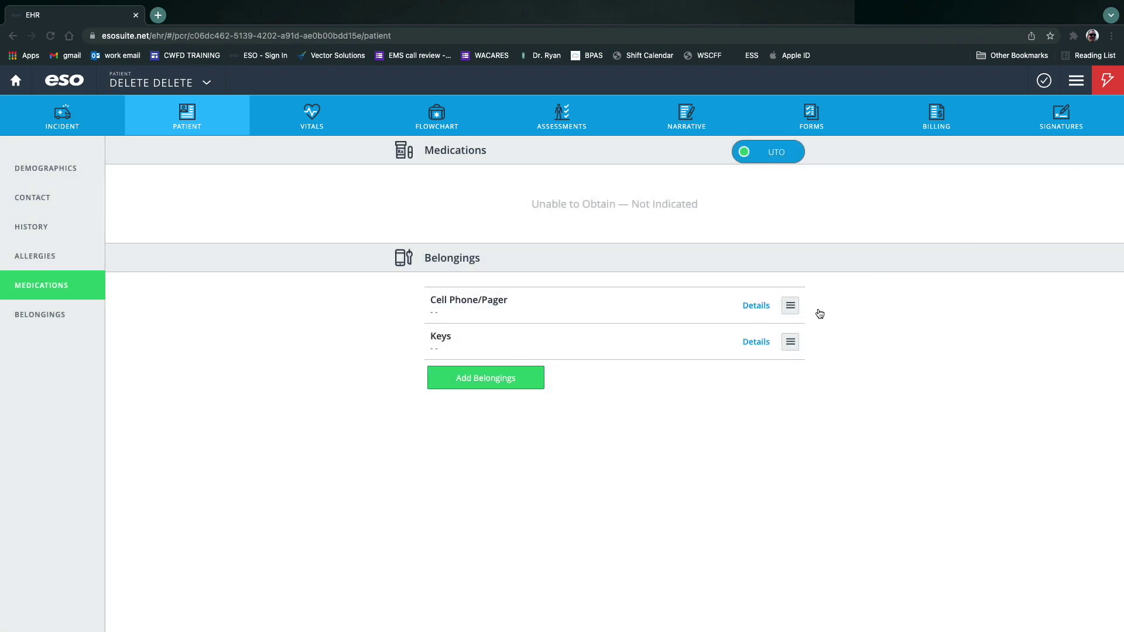
Log the Cell Phone/Pager as given to Receiving RN, commented 'Patient's tote bag'.
left_click(756, 306)
left_click(809, 214)
type("Re")
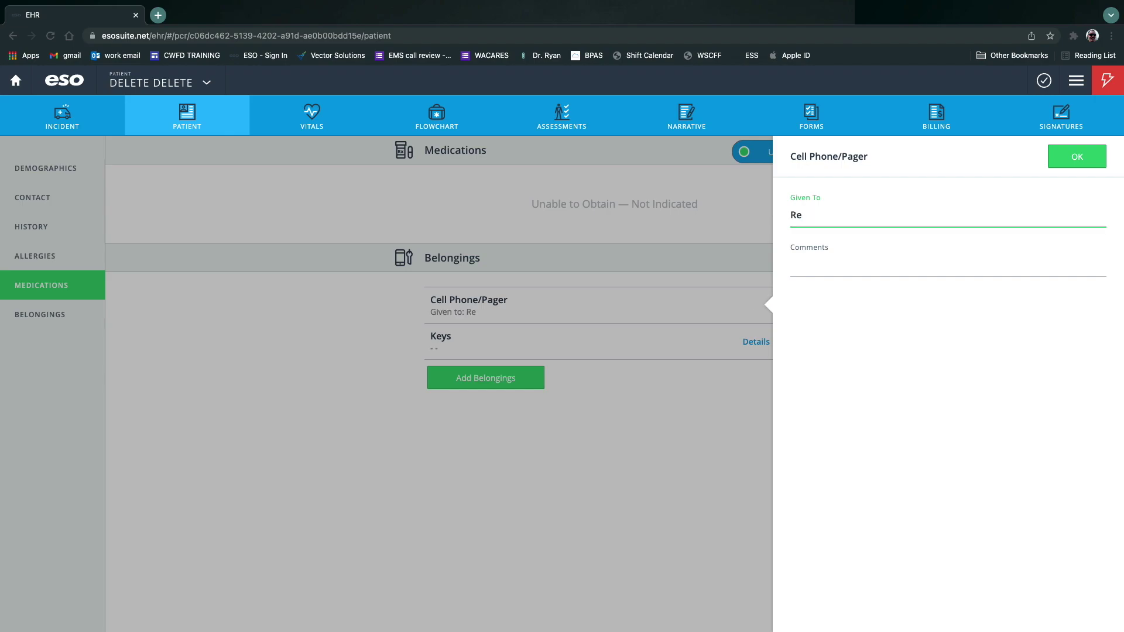
type("ceiving RN")
left_click(847, 269)
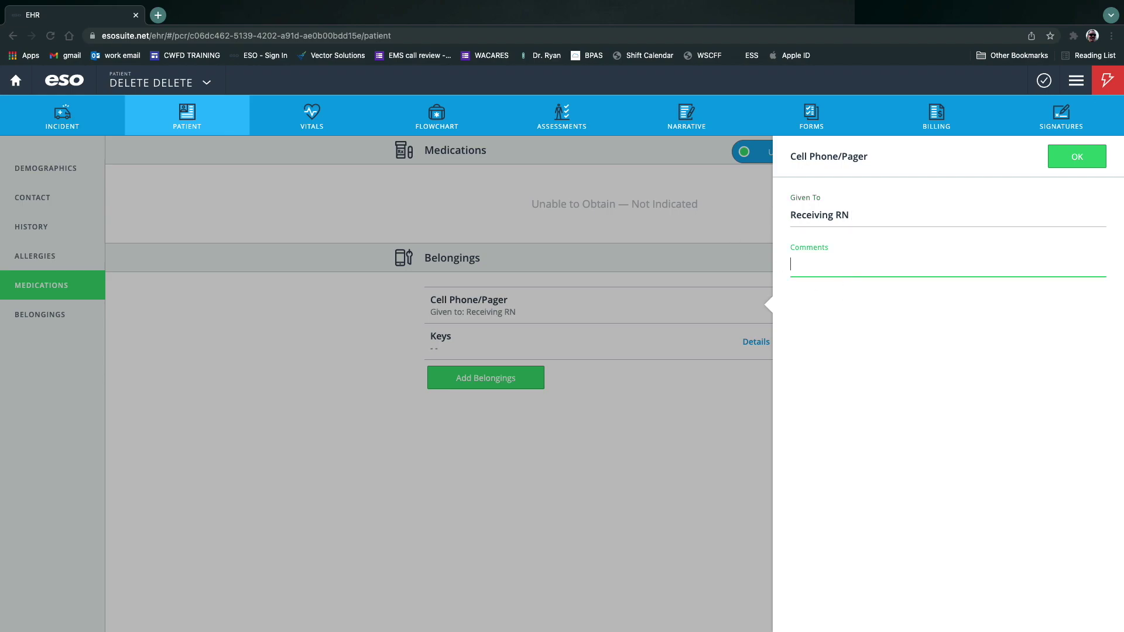
type("Patient's tote bag")
left_click(1077, 157)
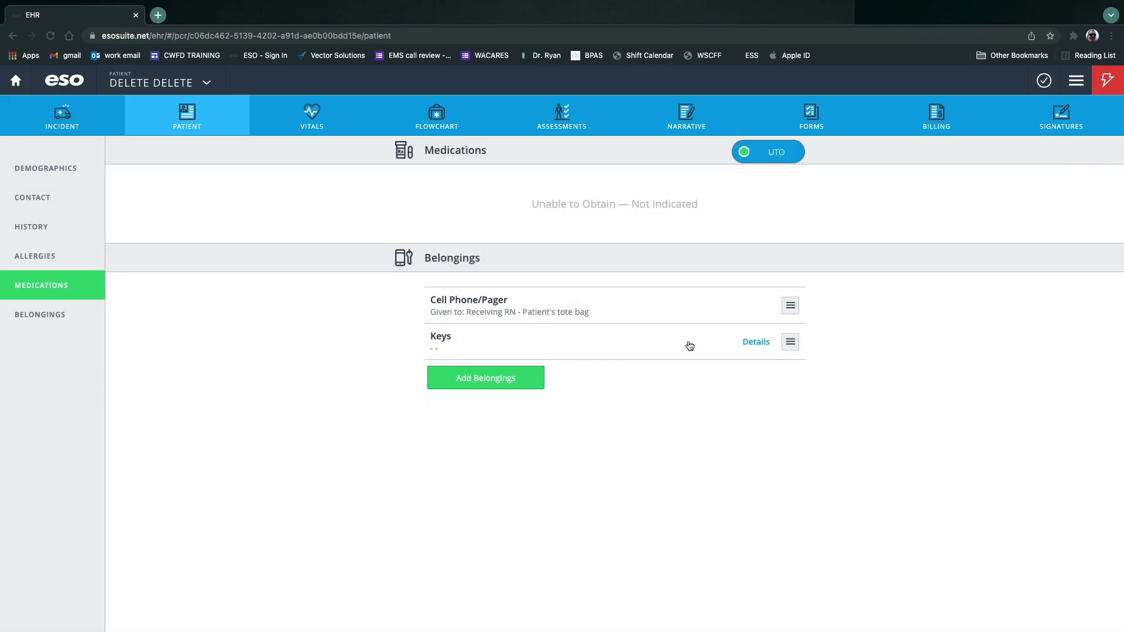
Log the Keys as given to Receiving RN, commented 'Patient's tote bag'.
left_click(756, 343)
left_click(823, 224)
type("Re")
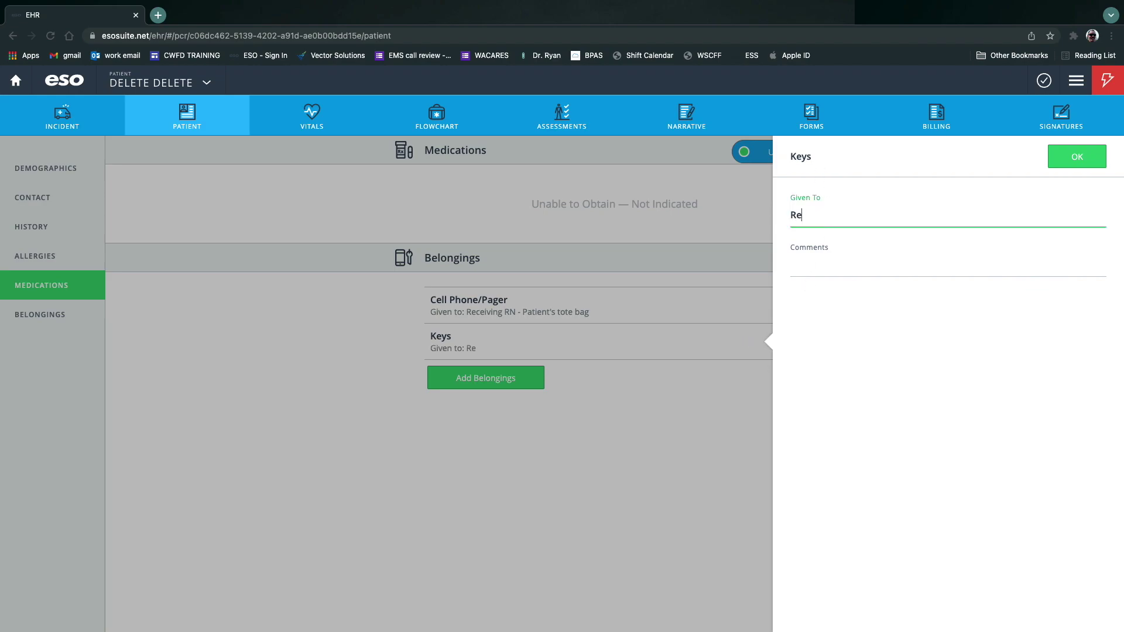
type("ceiving RN")
left_click(948, 267)
type("Patient's")
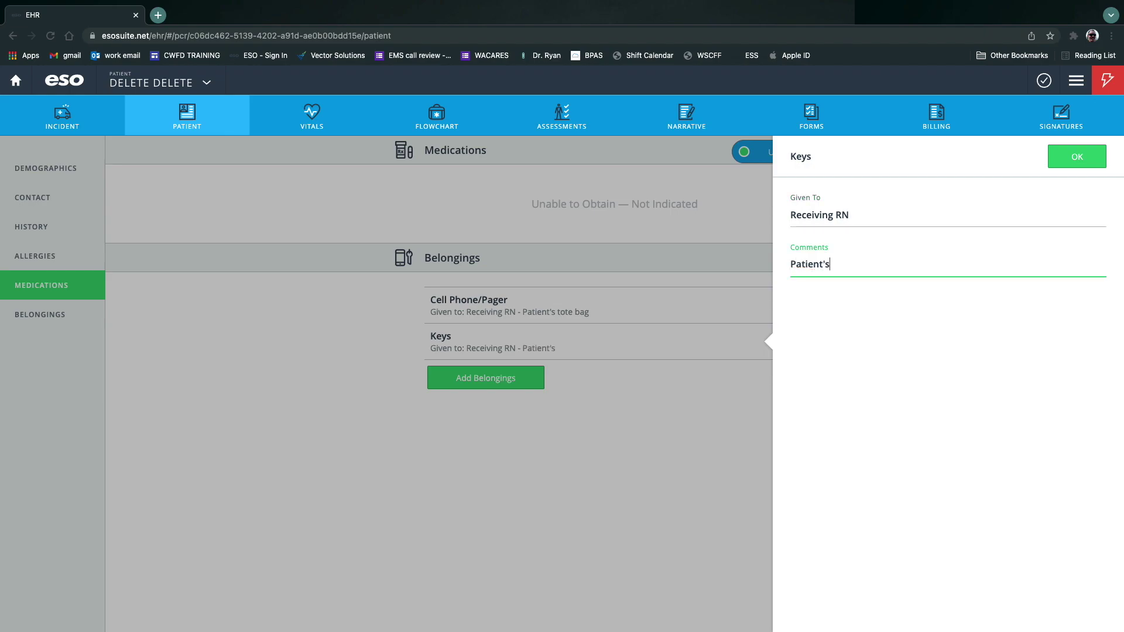
type(" tote bag")
left_click(1077, 156)
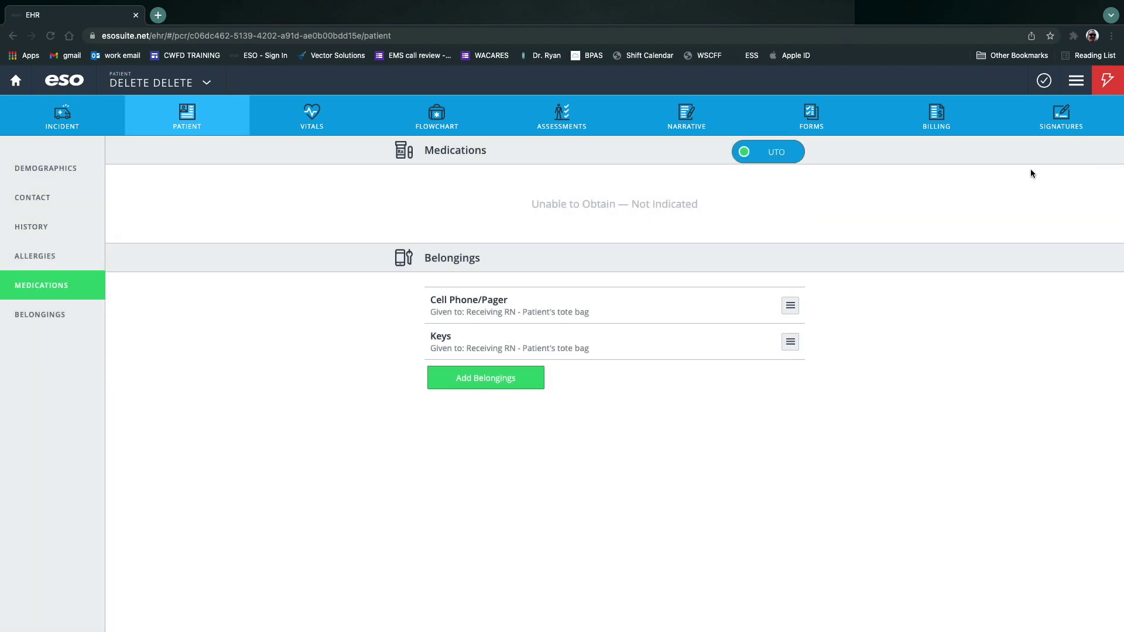
Start a new patient assessment from the validation list and close the Quick Ax panel.
left_click(1043, 87)
left_click(732, 279)
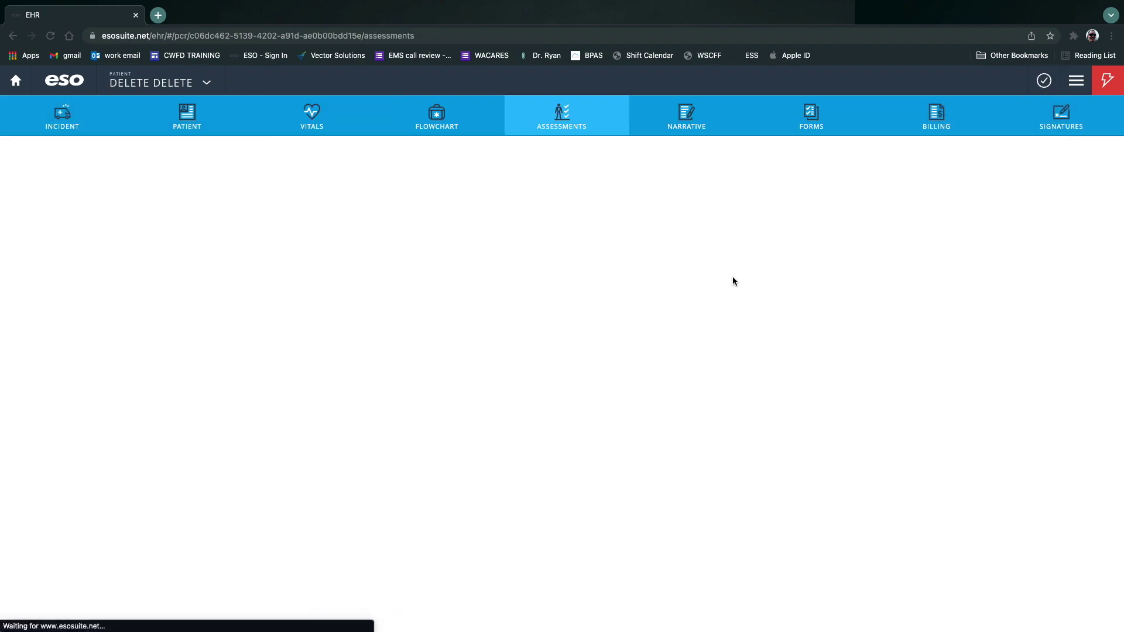
left_click(758, 611)
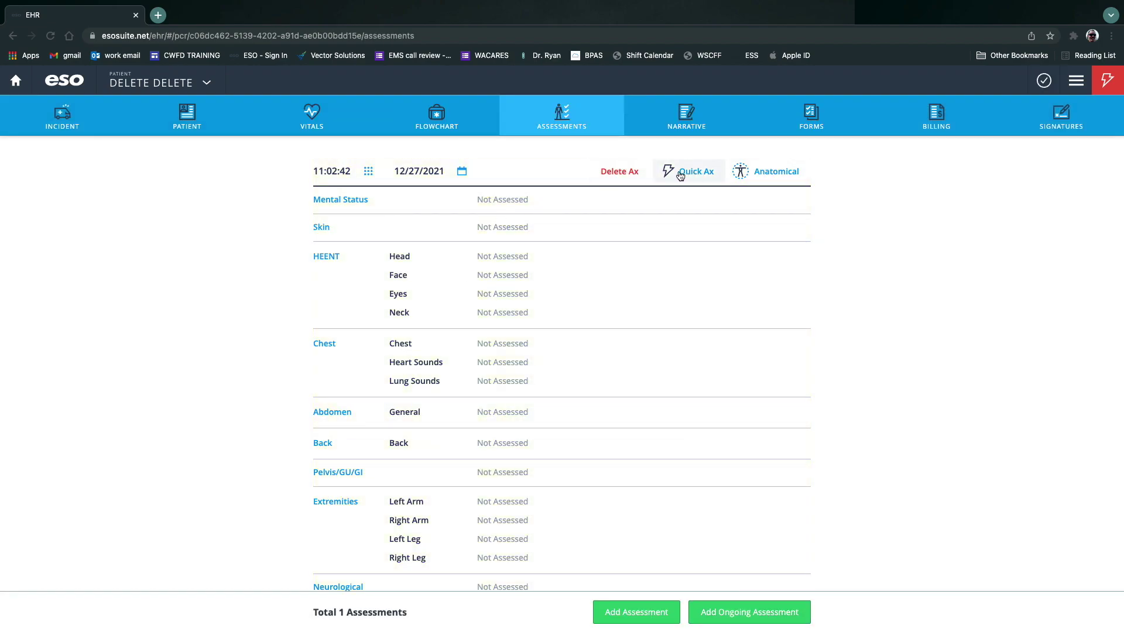
left_click(490, 204)
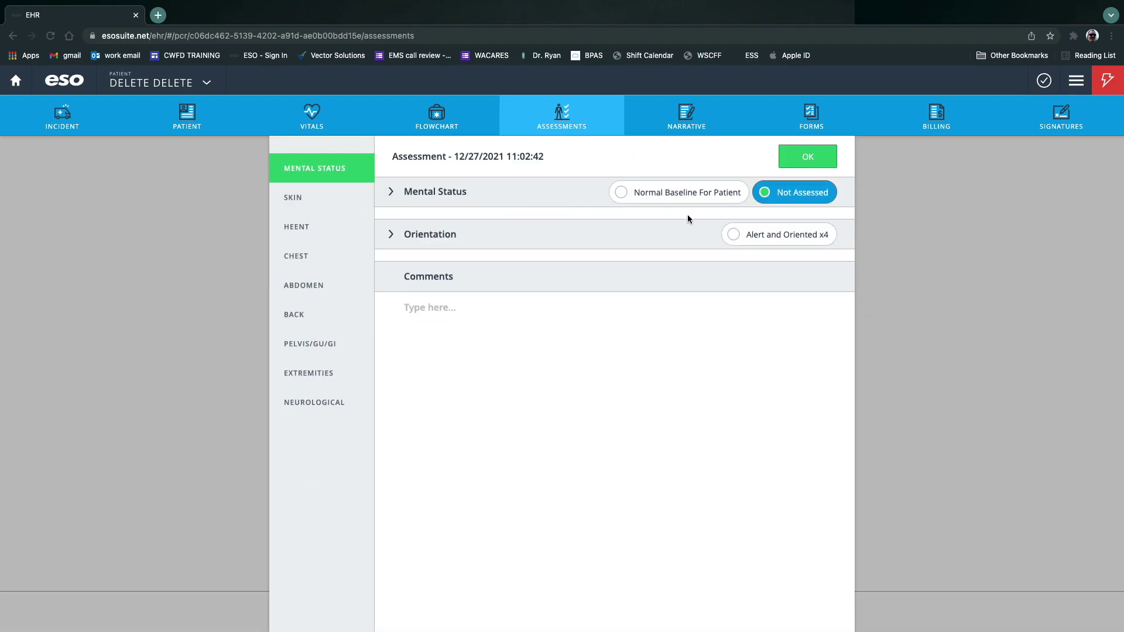
left_click(807, 157)
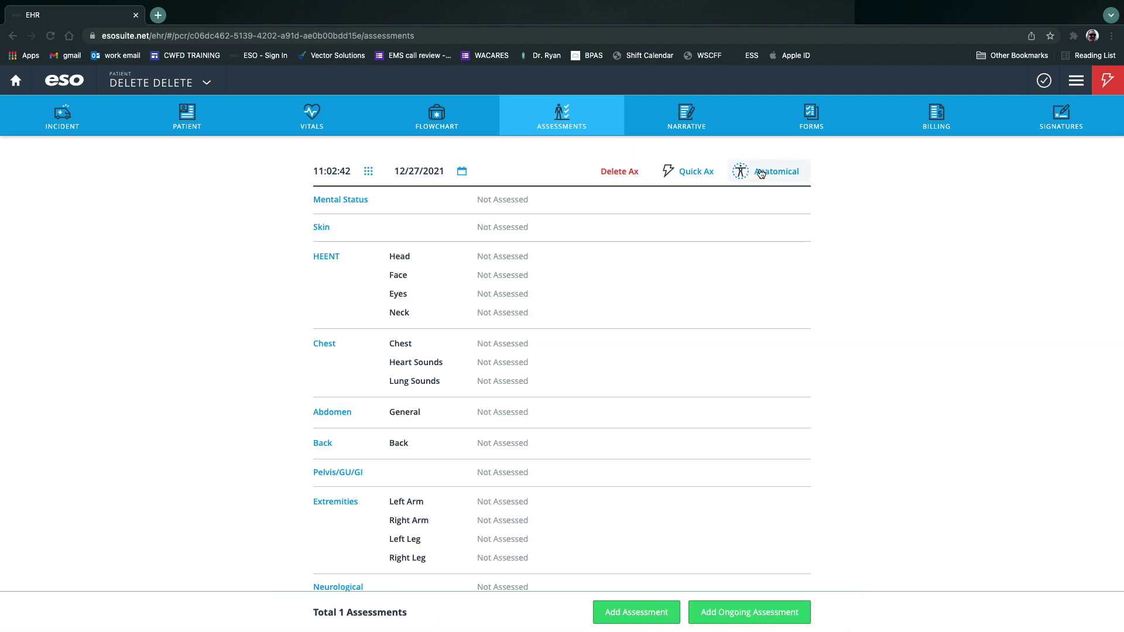
left_click(694, 176)
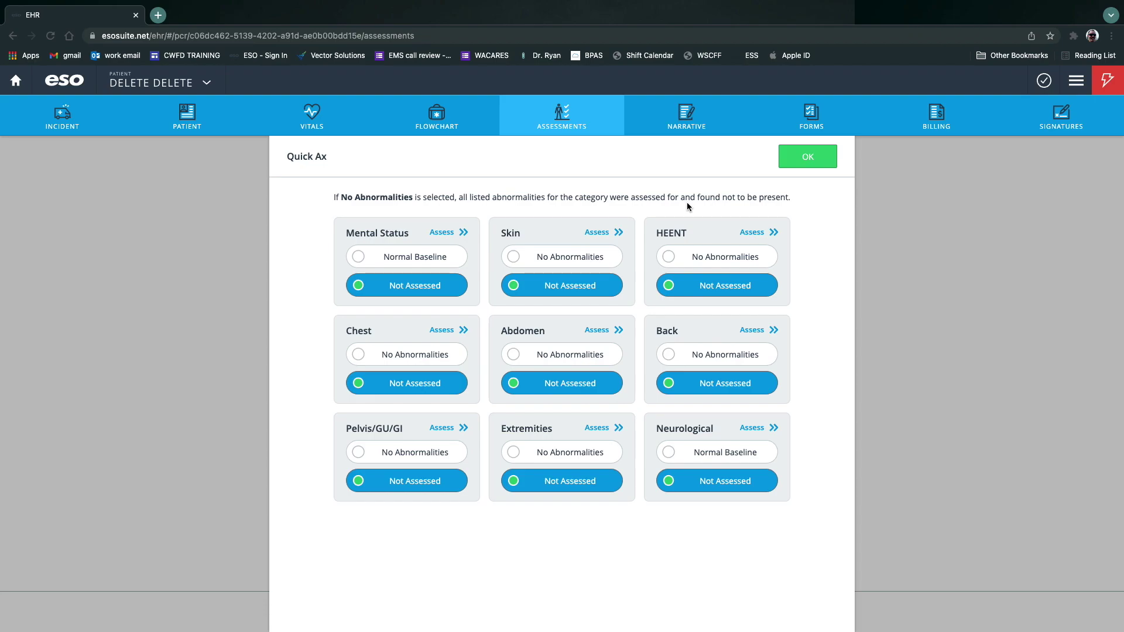
left_click(808, 159)
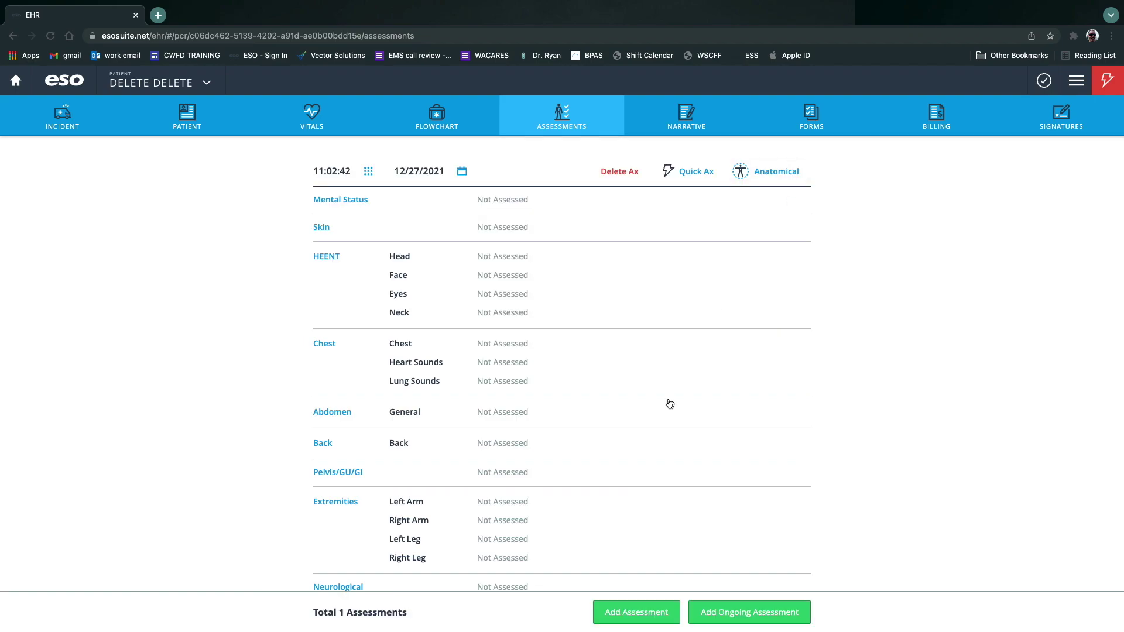
Add the Mental Status comment 'Unconscious', correcting the misspelling.
left_click(502, 199)
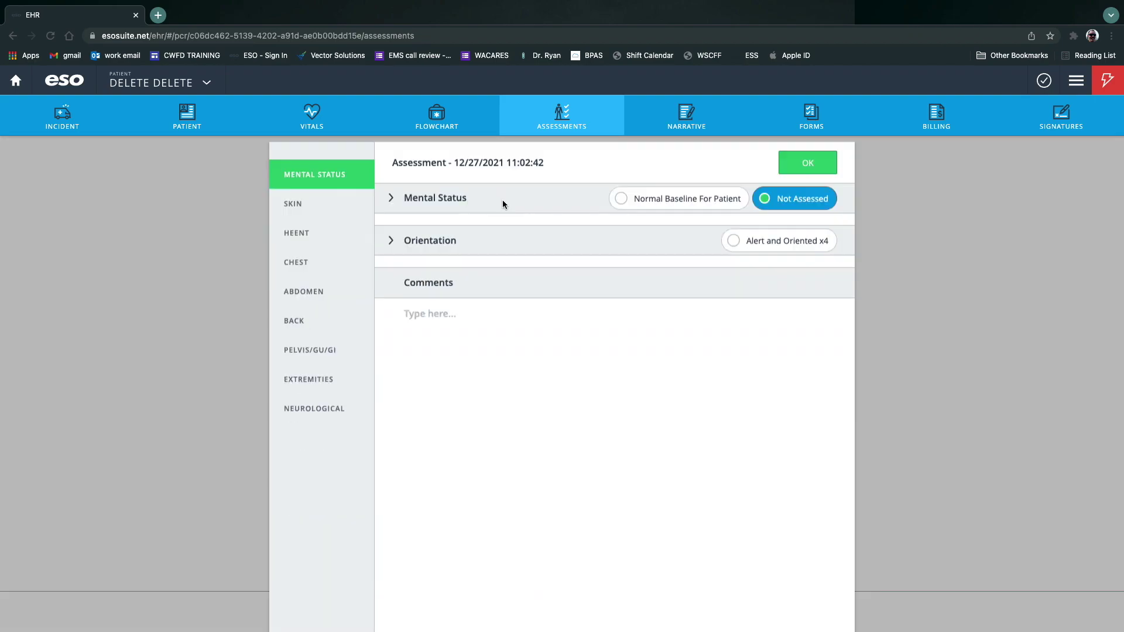
left_click(472, 315)
type("Unconcious")
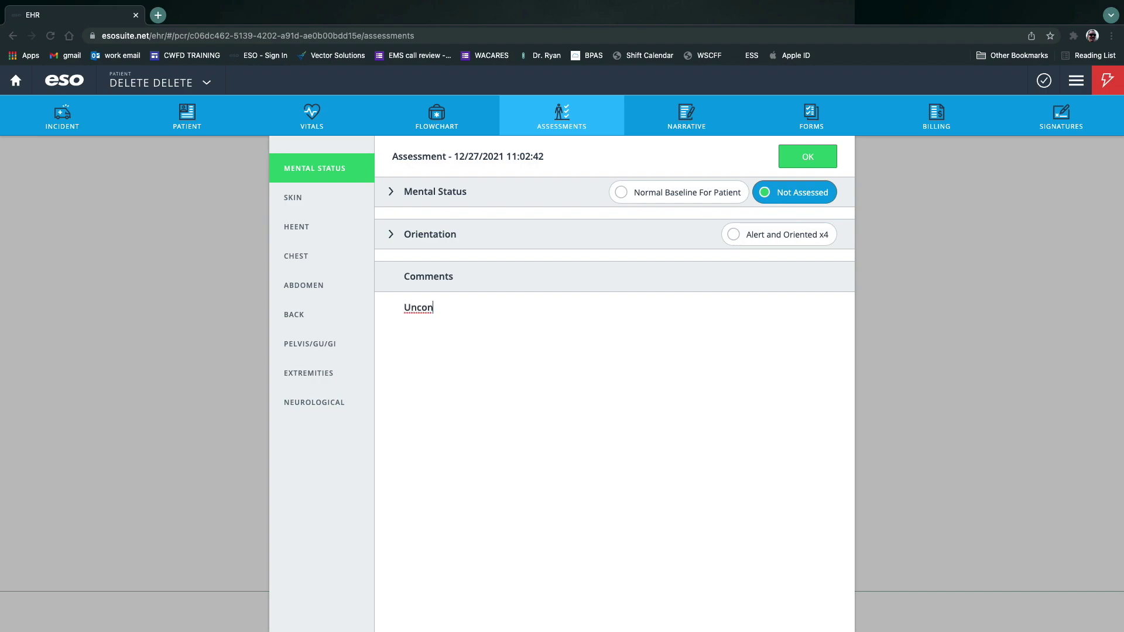
right_click(418, 307)
left_click(458, 310)
left_click(808, 156)
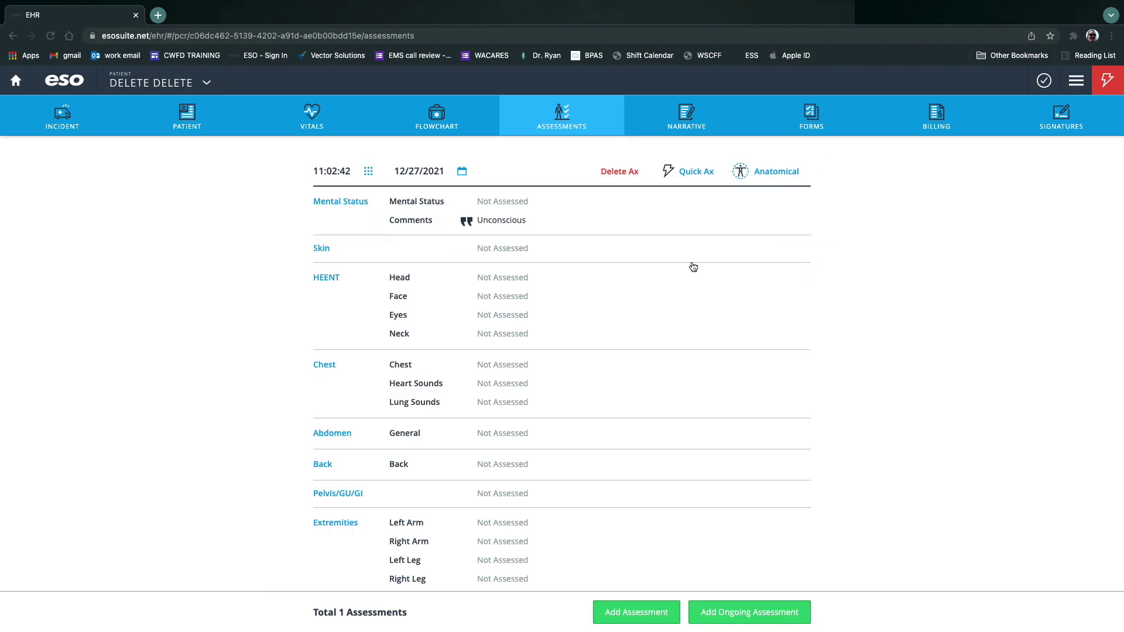
Give the Skin assessment comment 'Diaphoretic' and findings Diaphoretic, Flushed and Hot.
left_click(507, 256)
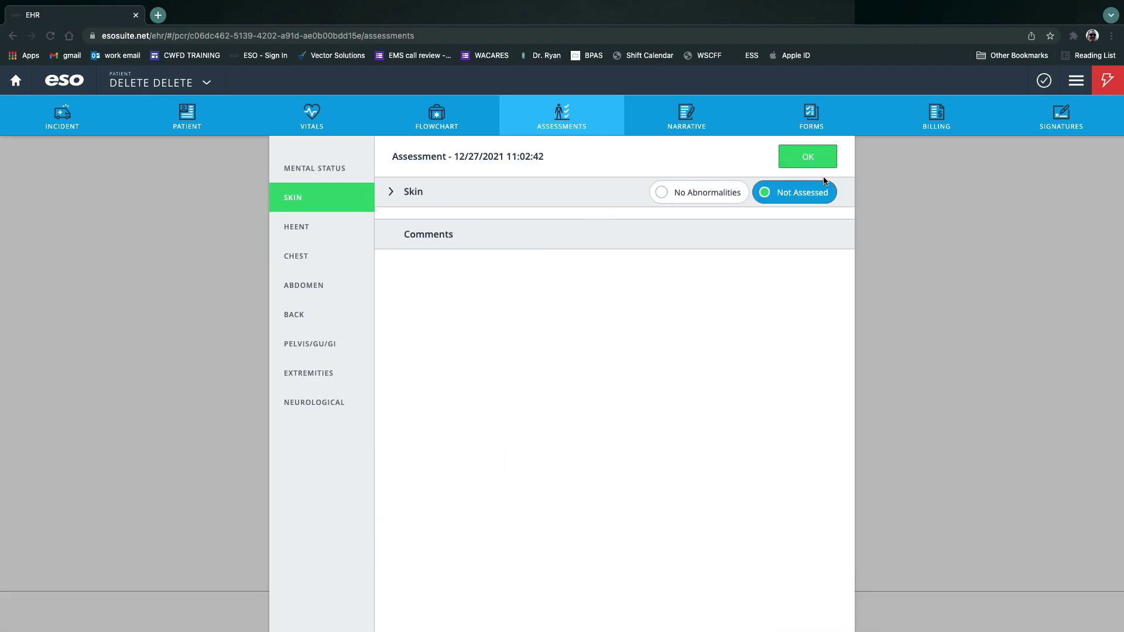
type("Diaphoretic")
left_click(809, 154)
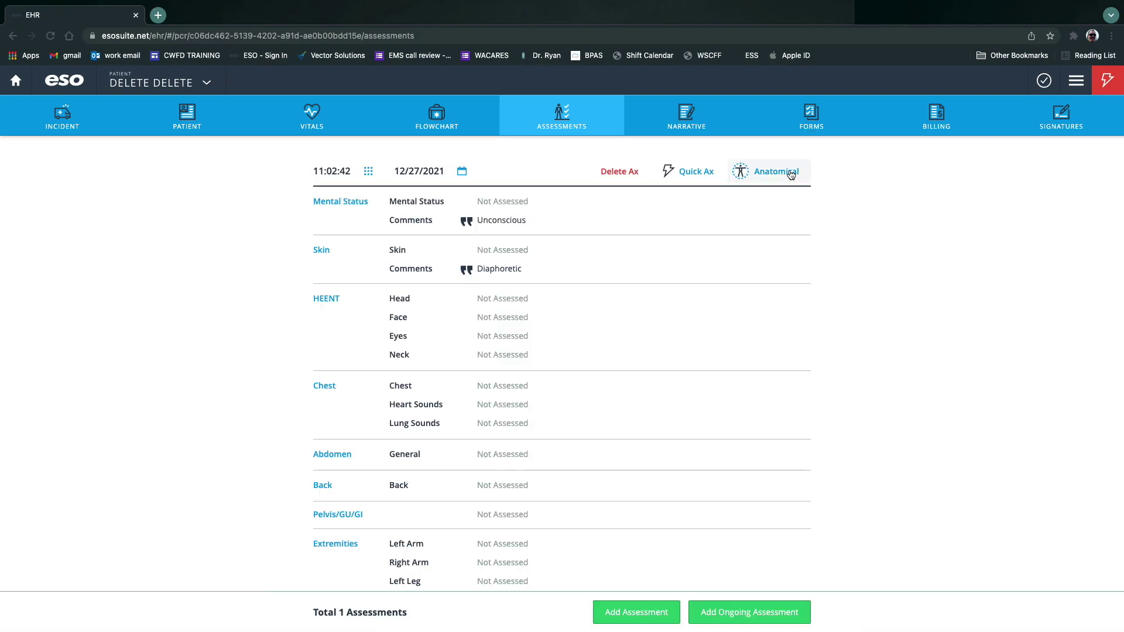
left_click(524, 252)
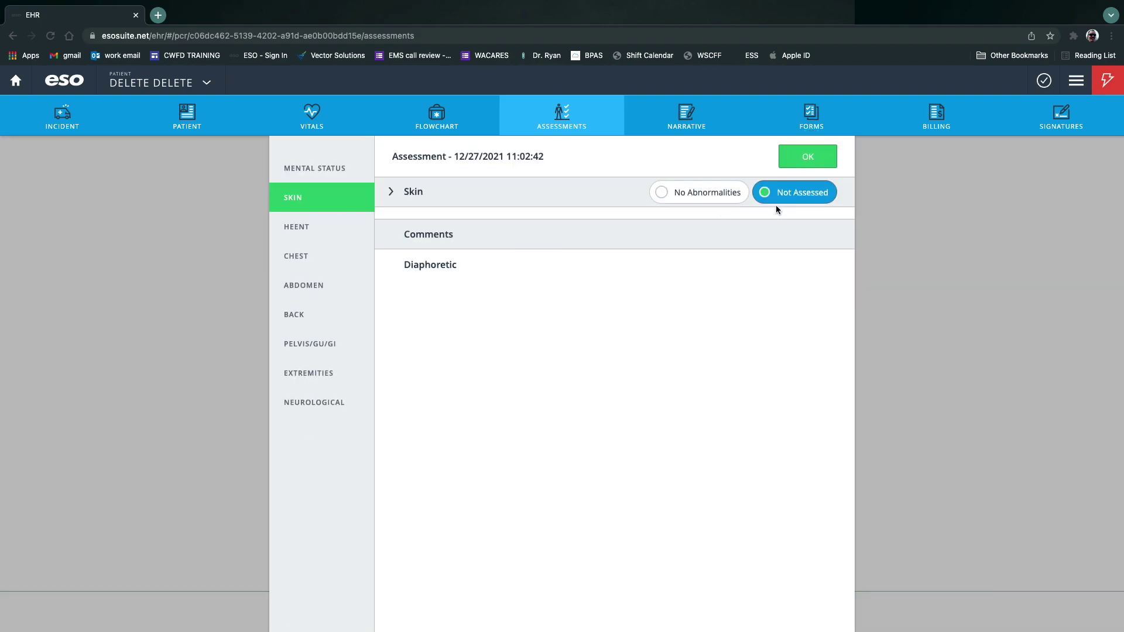
left_click(404, 192)
left_click(831, 248)
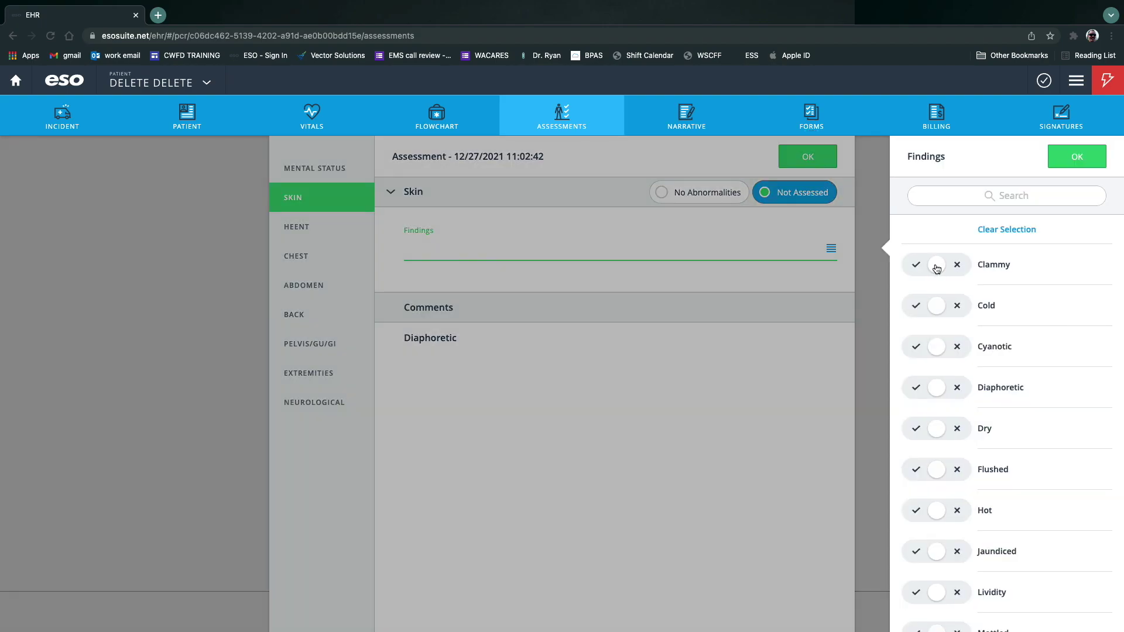
left_click(918, 393)
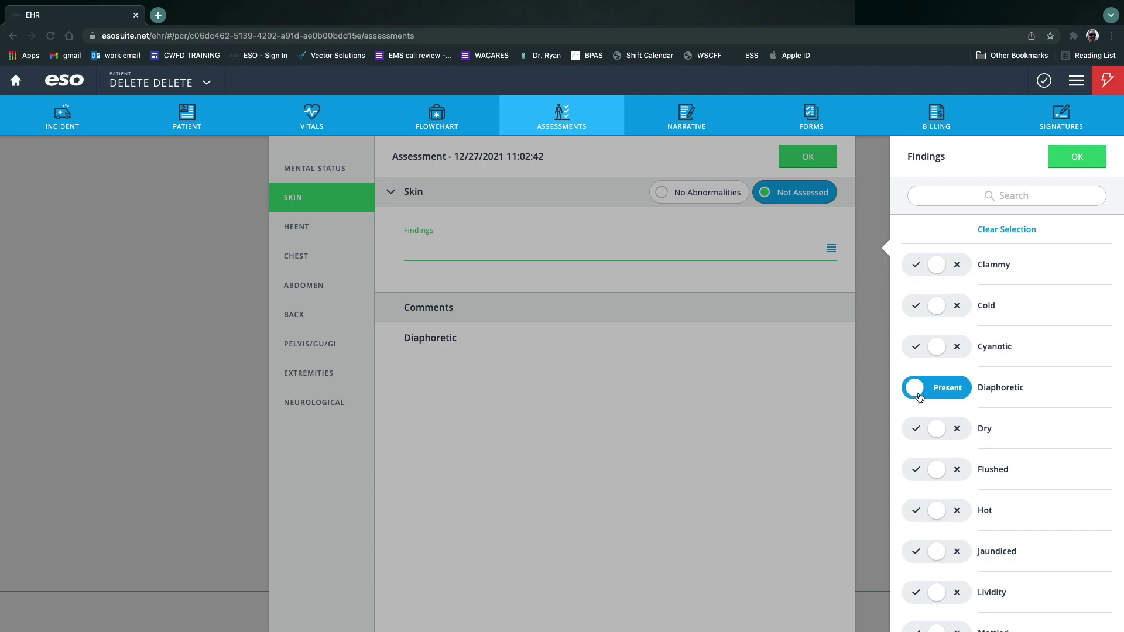
left_click(917, 475)
left_click(918, 511)
scroll(923, 524, "down", 5)
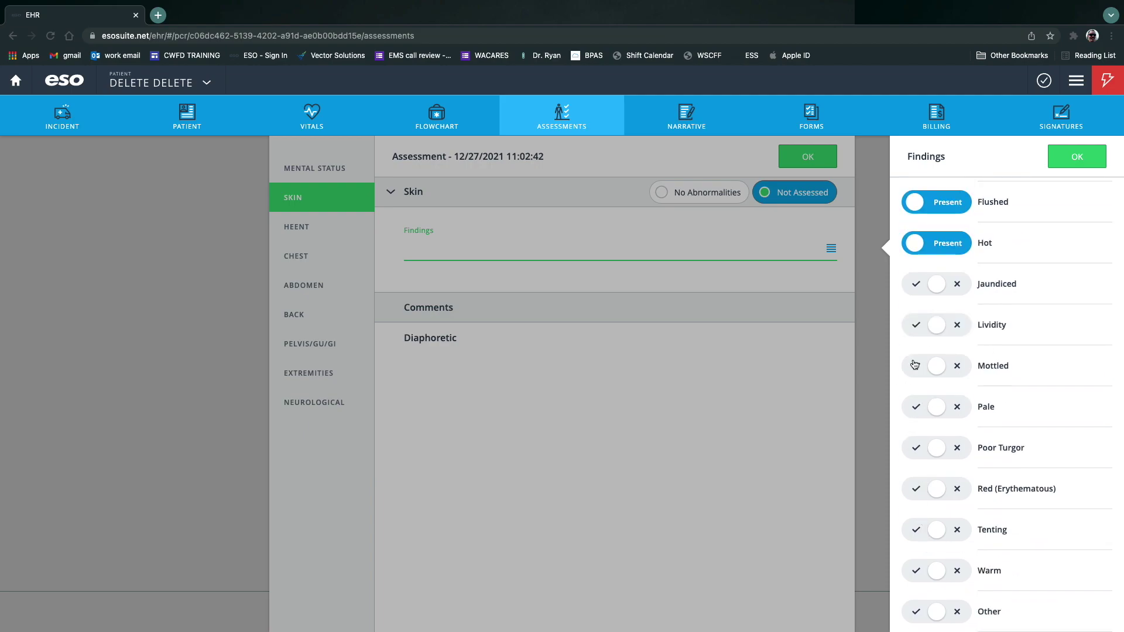
left_click(1079, 154)
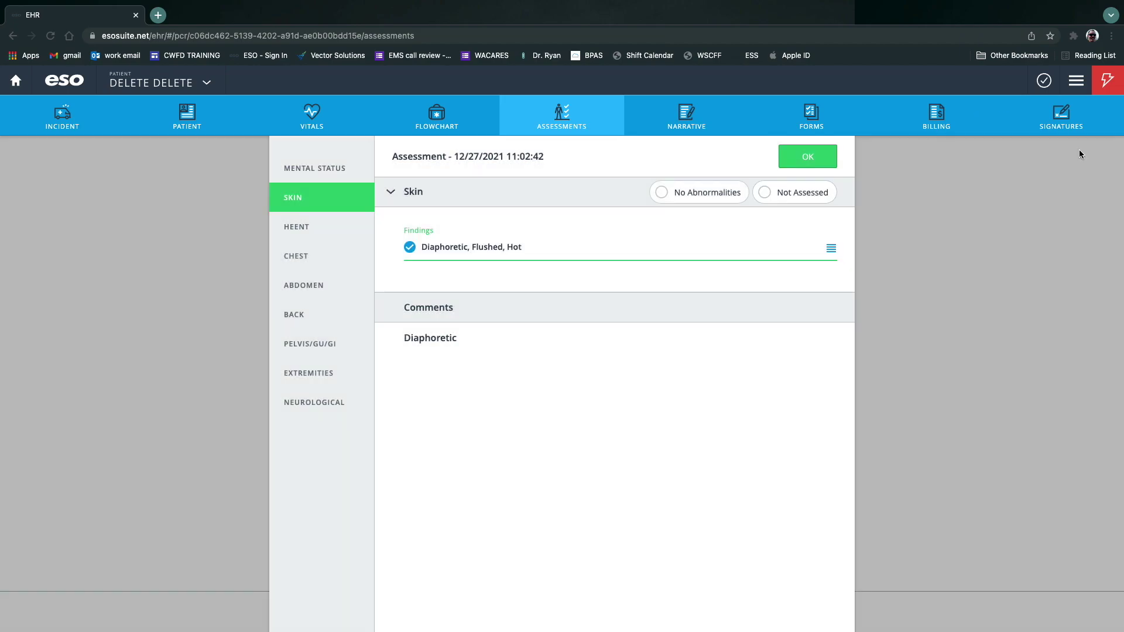
left_click(833, 159)
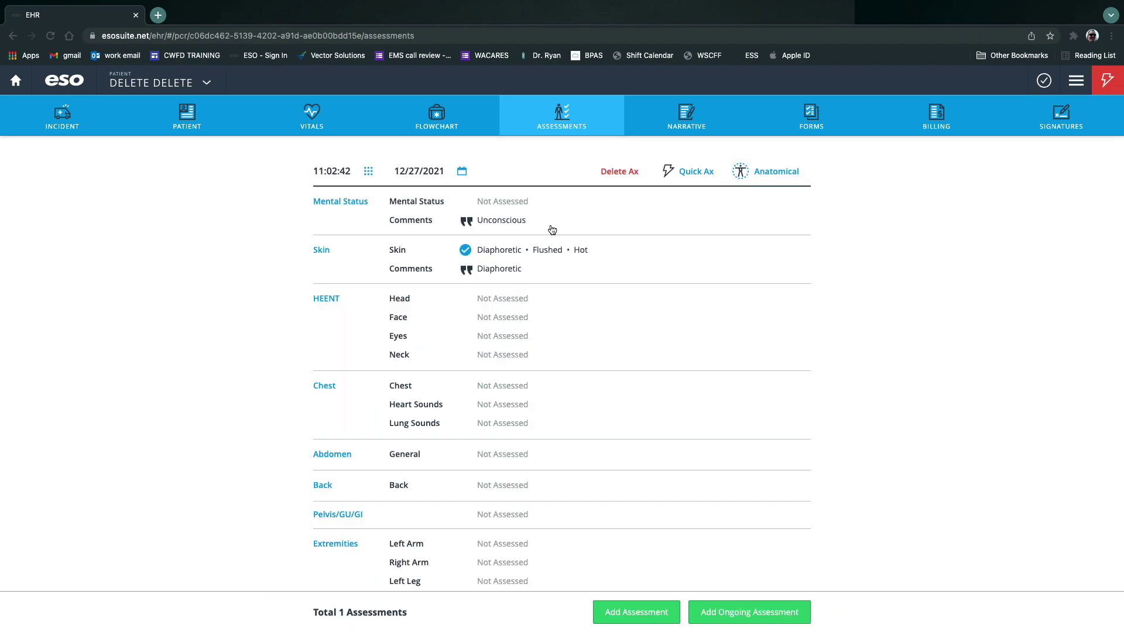
Add the Mental Status finding Unresponsive.
left_click(533, 208)
left_click(476, 202)
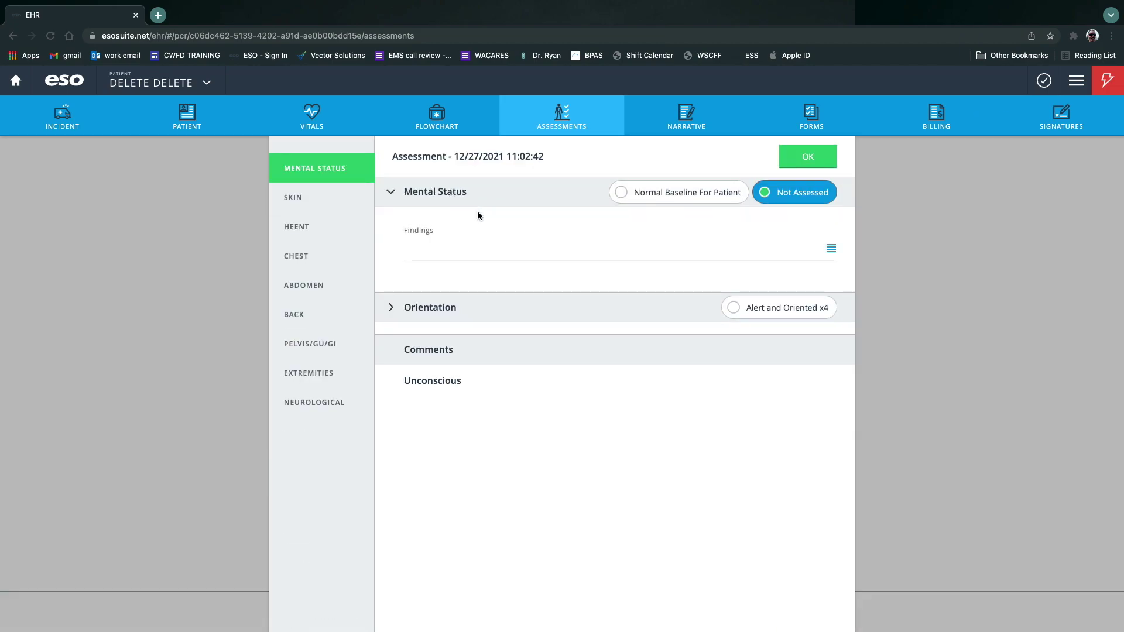
left_click(831, 250)
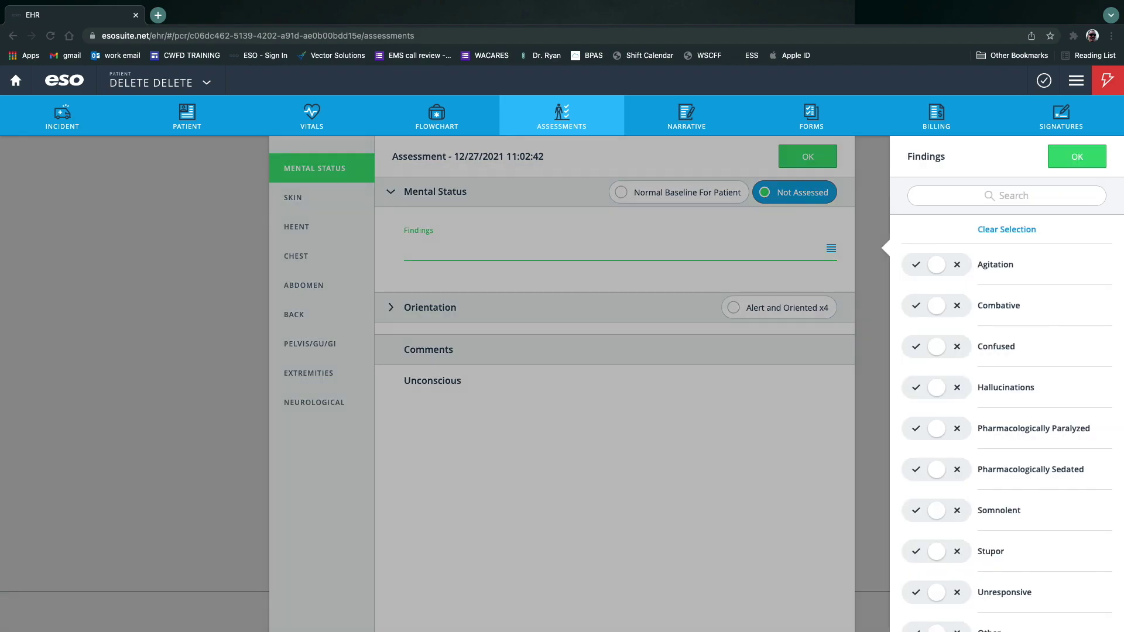
scroll(1024, 560, "down", 1)
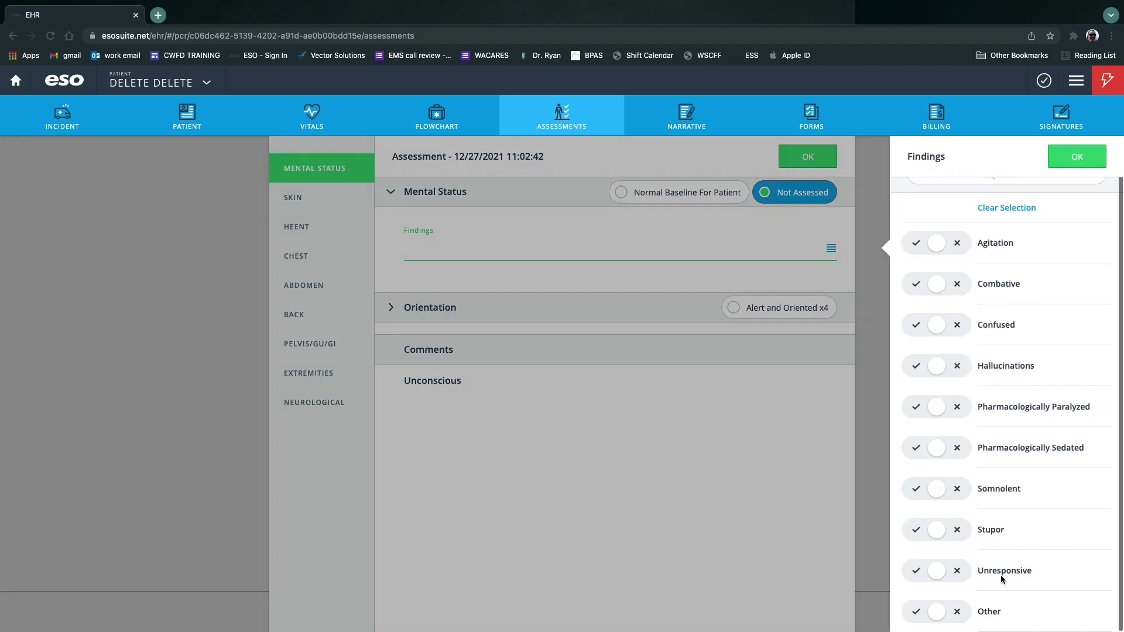
left_click(916, 571)
left_click(1077, 156)
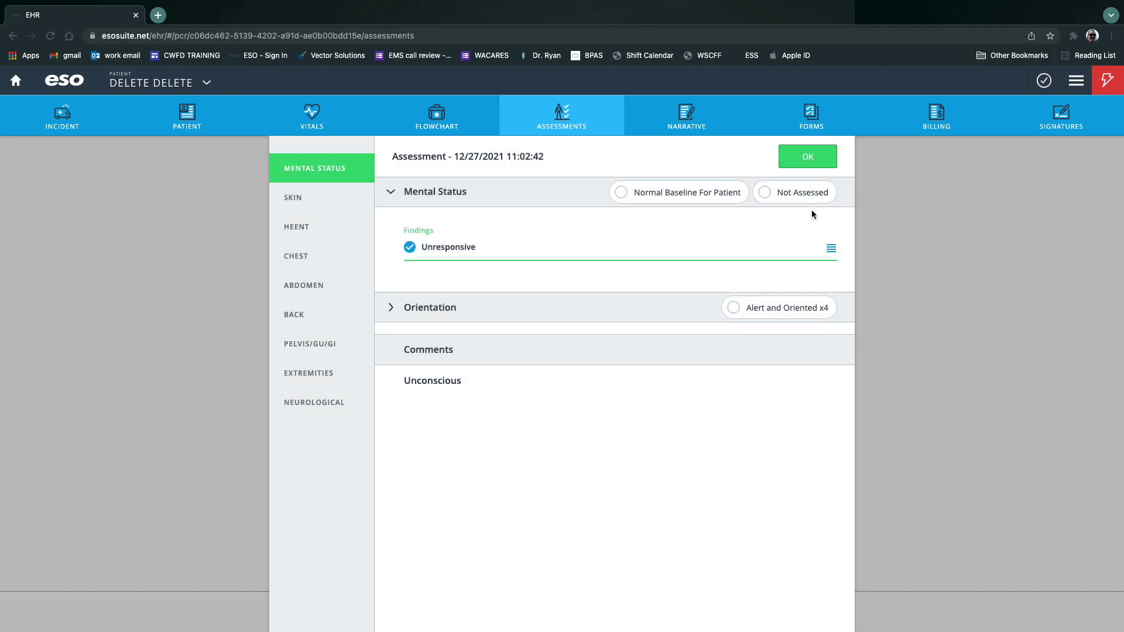
Mark orientation to person, place, time and event all Absent and save Mental Status.
left_click(390, 307)
left_click(459, 363)
left_click(580, 363)
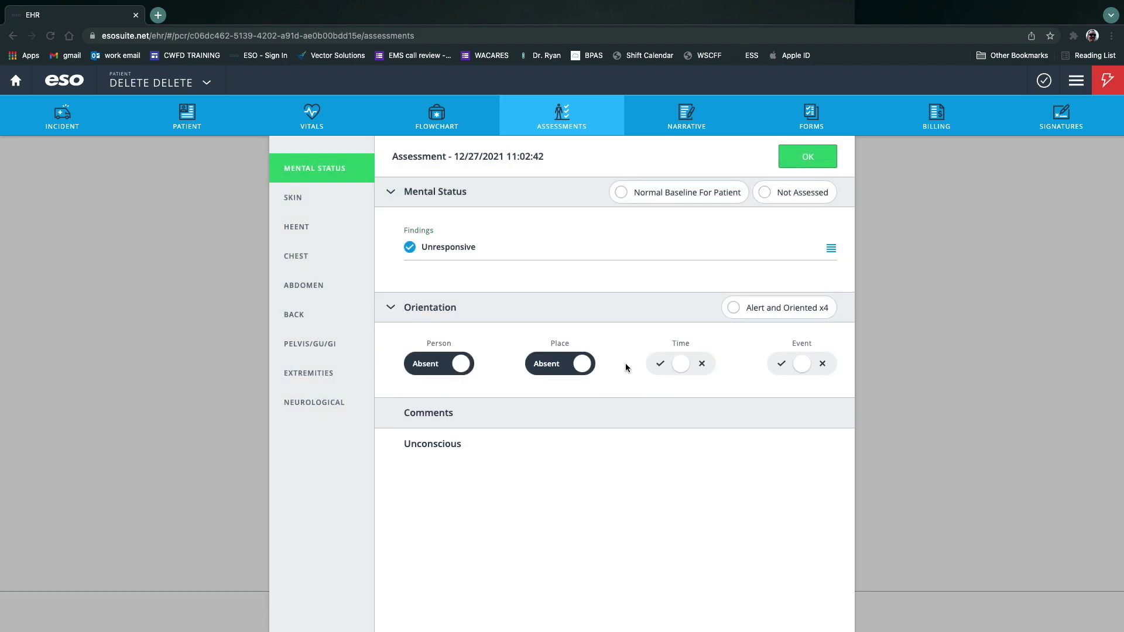
left_click(702, 364)
left_click(821, 366)
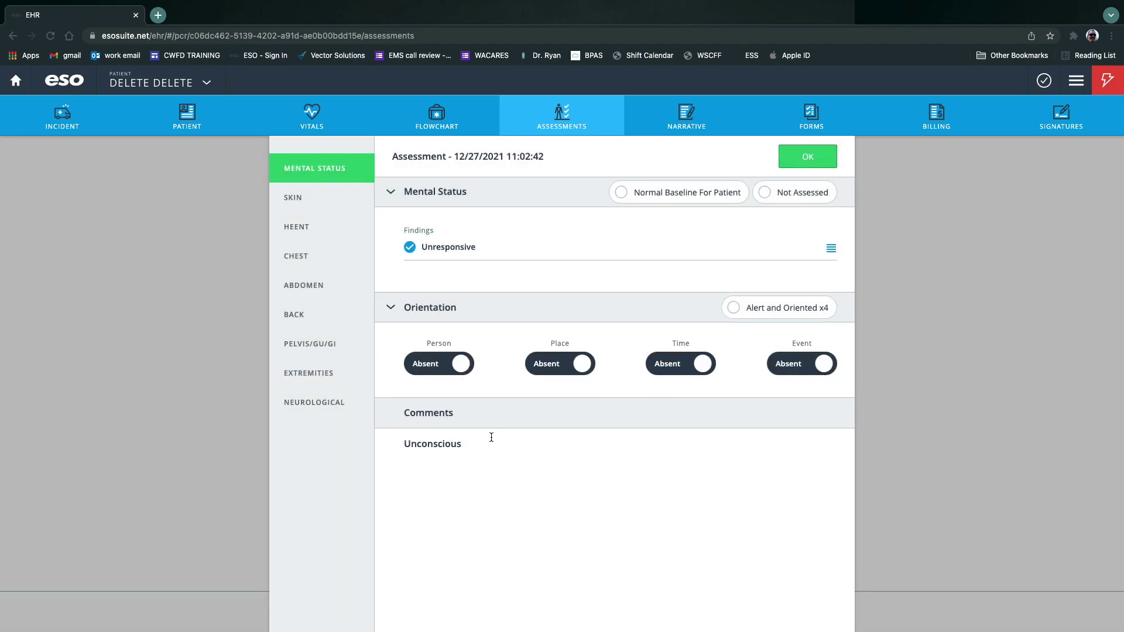
left_click(808, 156)
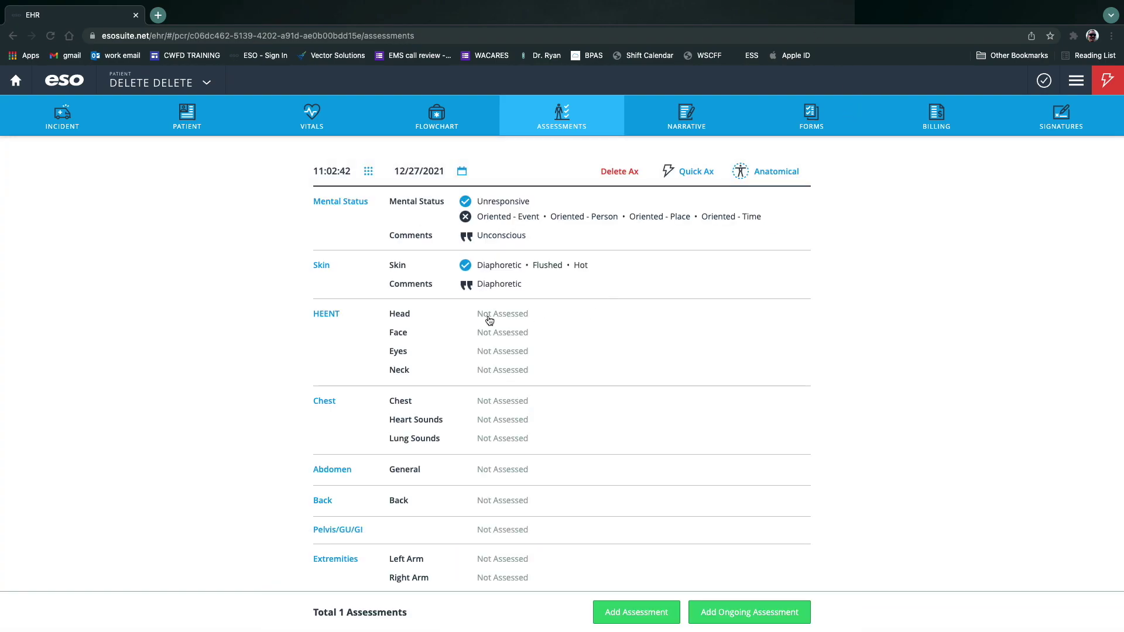
left_click(505, 351)
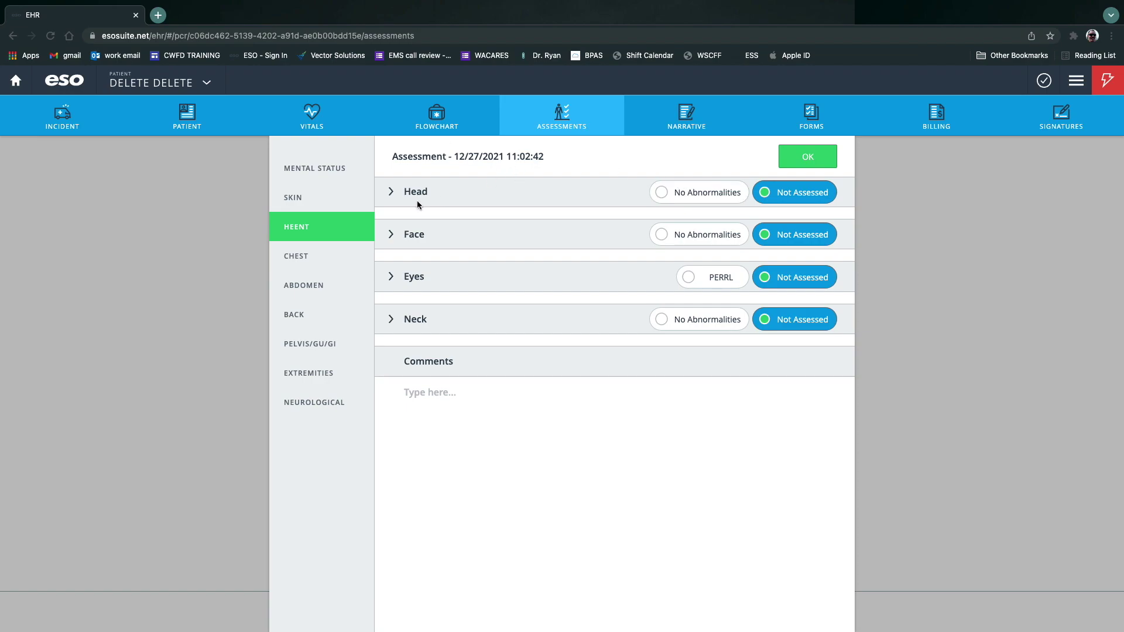
Leave the head findings empty and set both left and right pupil sizes to 5-mm.
left_click(393, 194)
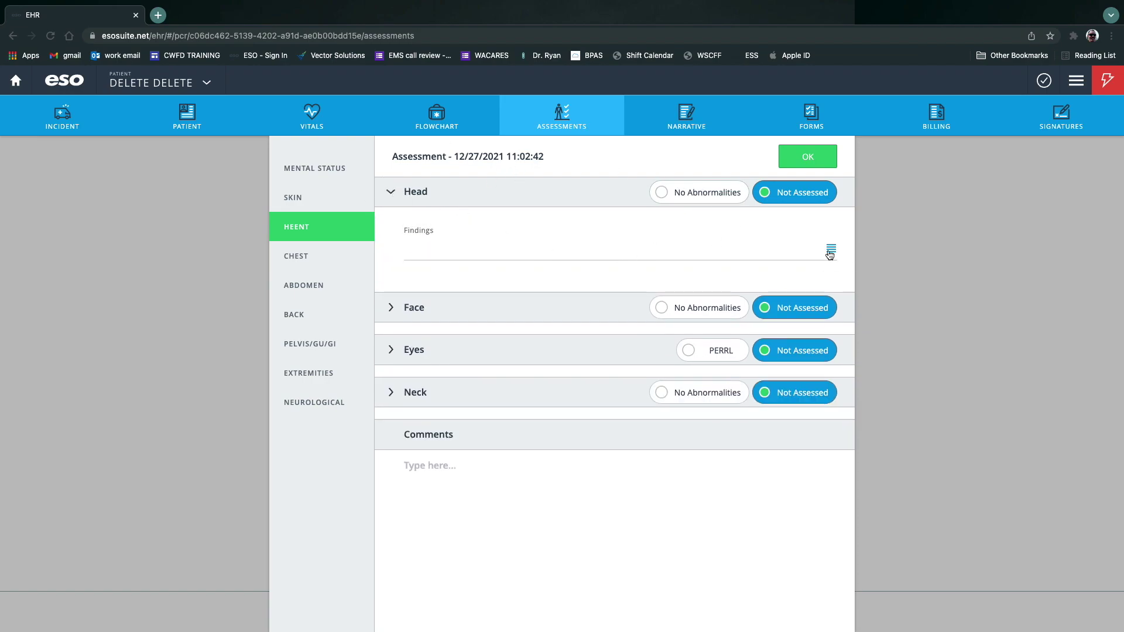
left_click(830, 254)
left_click(1069, 156)
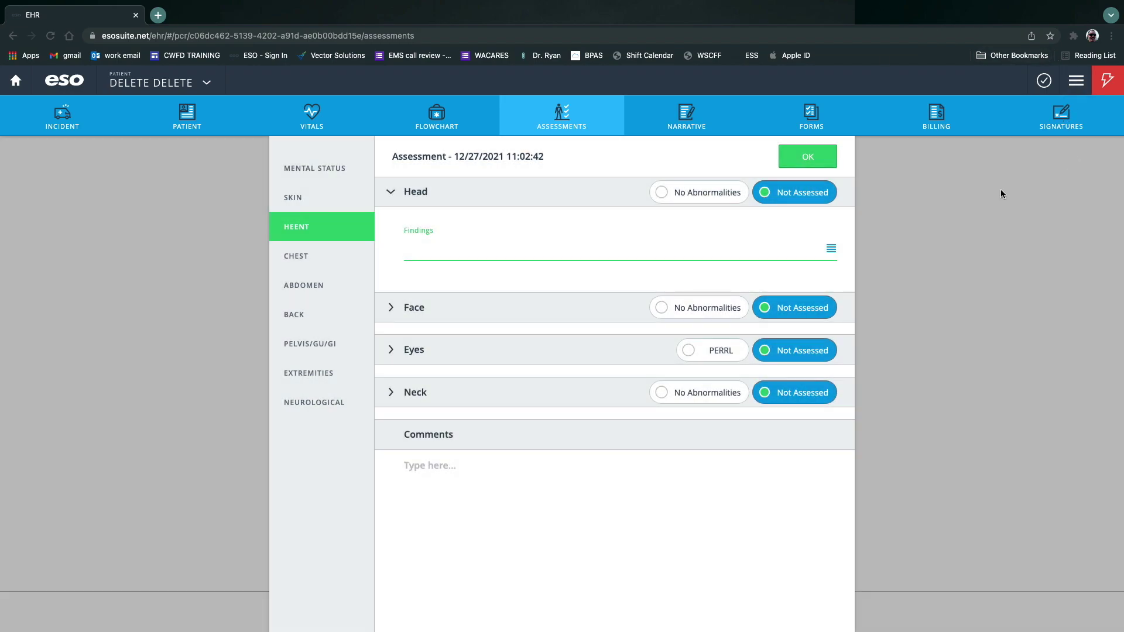
left_click(392, 351)
left_click(602, 451)
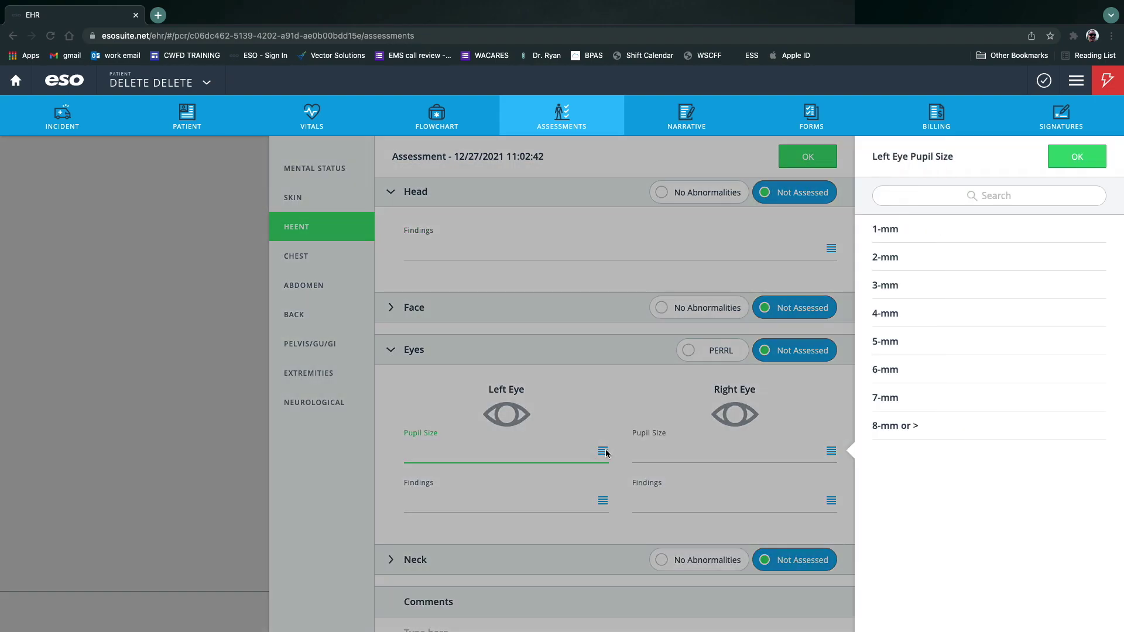
left_click(900, 344)
left_click(711, 462)
left_click(925, 338)
Mark both the left and right pupils as Sluggish.
left_click(602, 501)
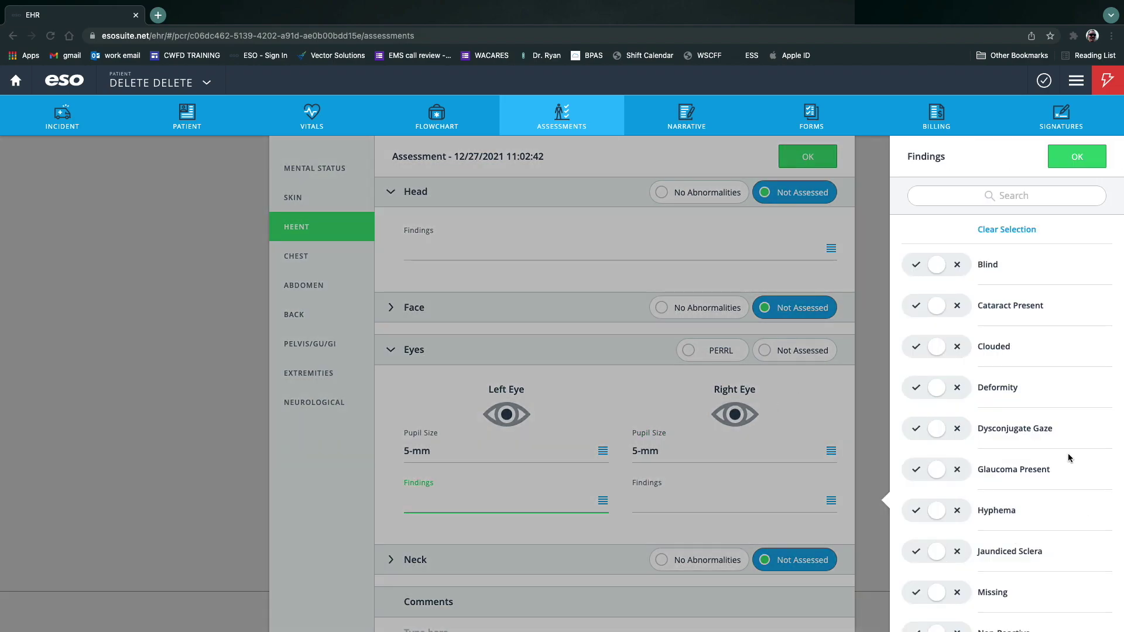
scroll(954, 440, "down", 5)
left_click(918, 552)
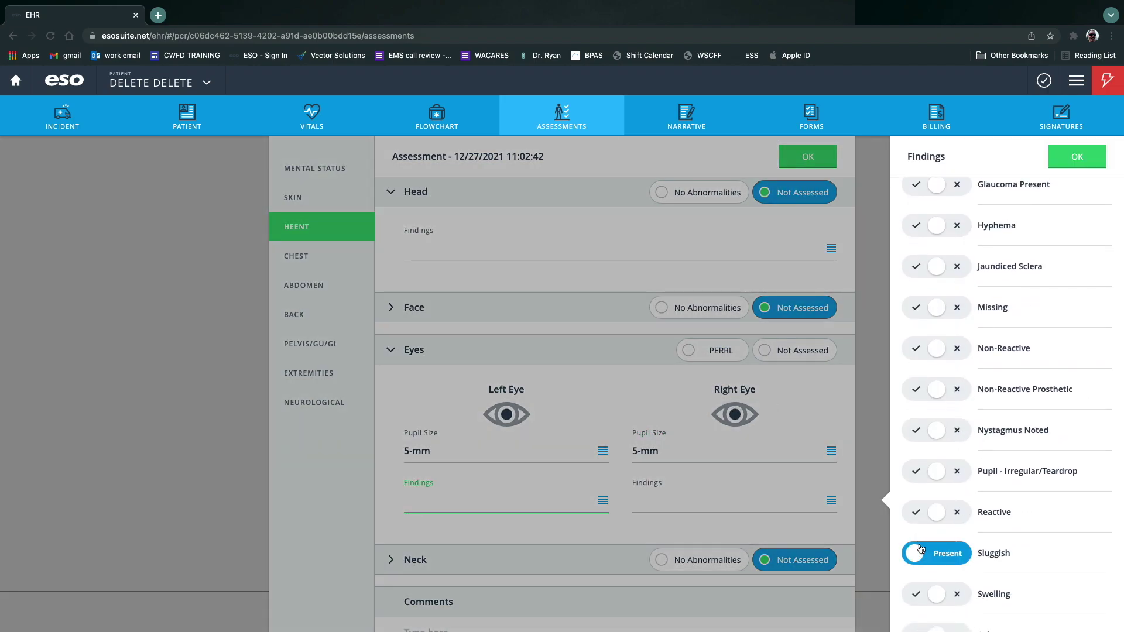
left_click(753, 502)
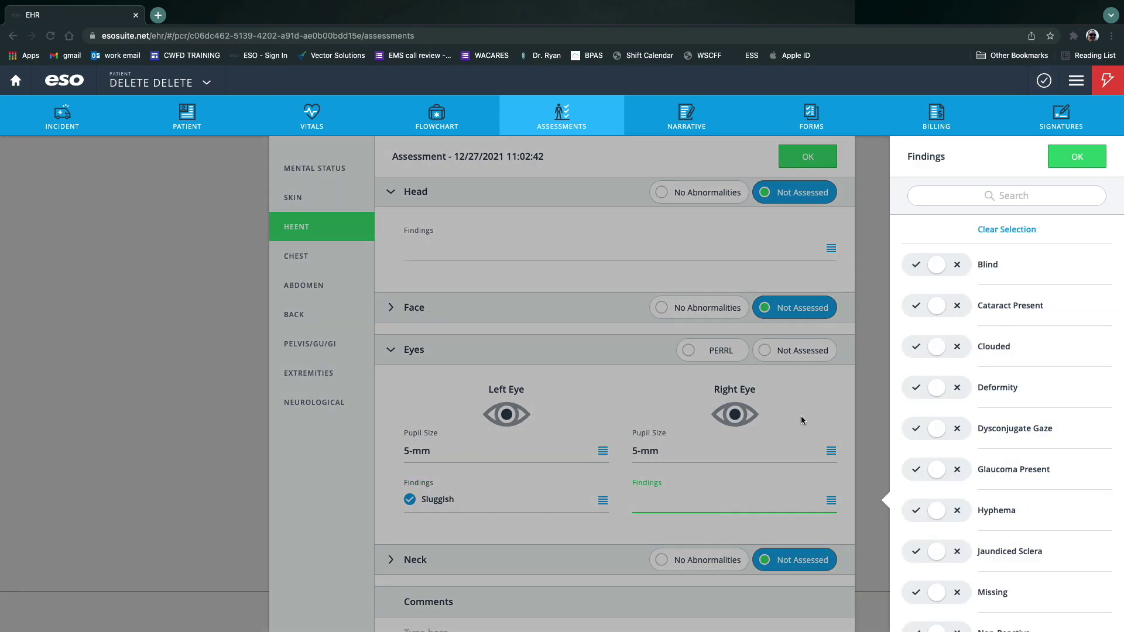
scroll(1018, 531, "down", 7)
left_click(916, 527)
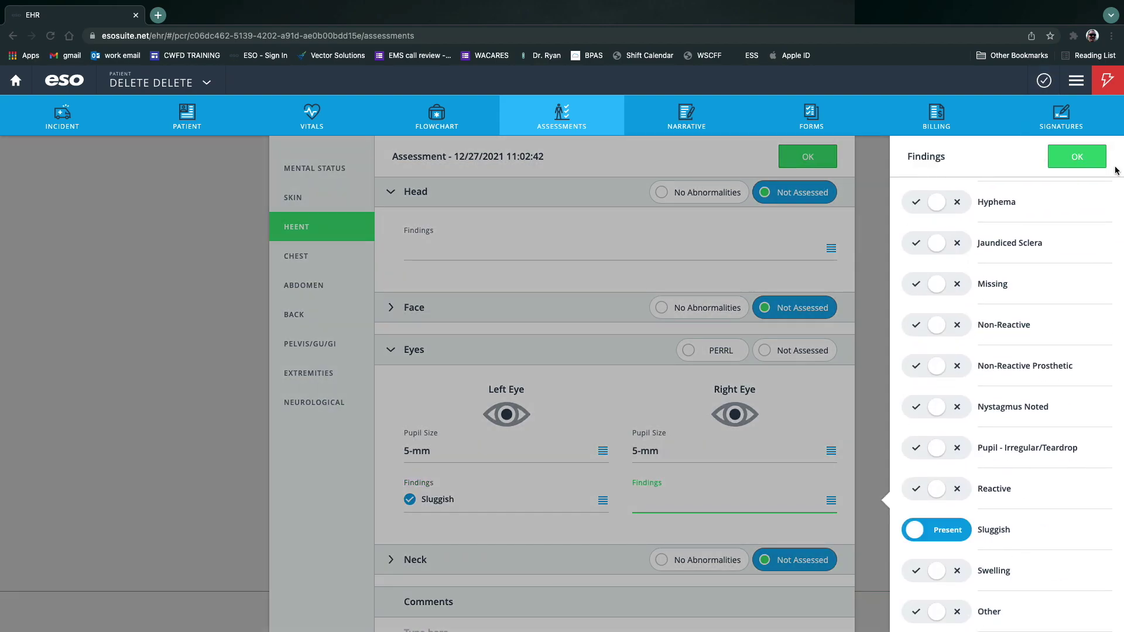
left_click(1054, 155)
Mark neck JVD, Deformity and Stridor as Absent, then run validation on the record.
scroll(799, 457, "down", 1)
left_click(462, 513)
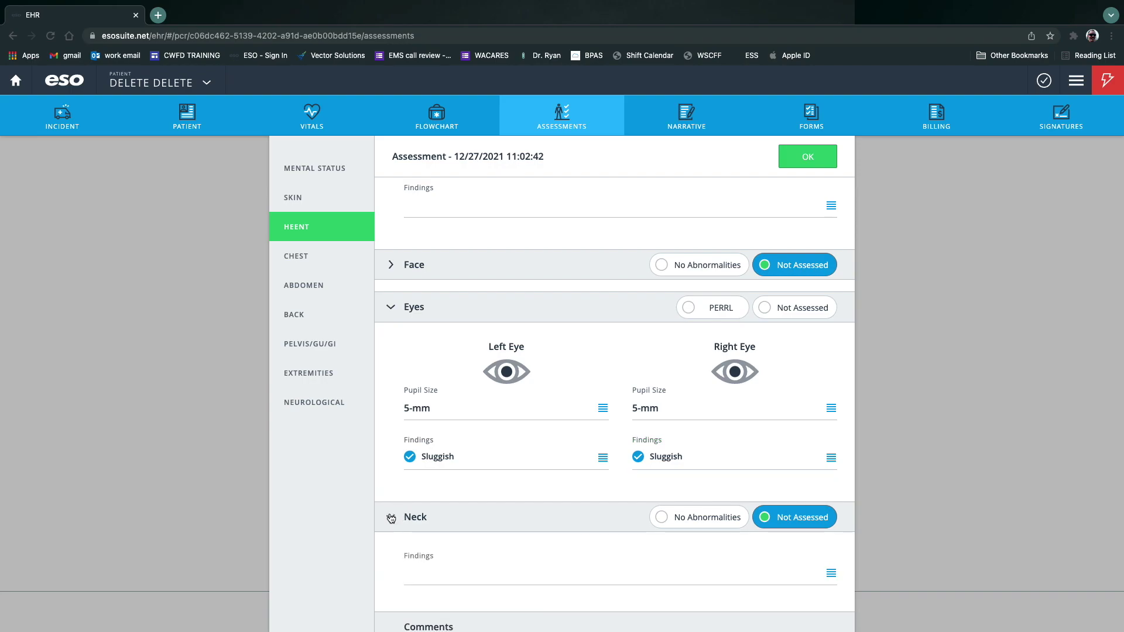
left_click(818, 587)
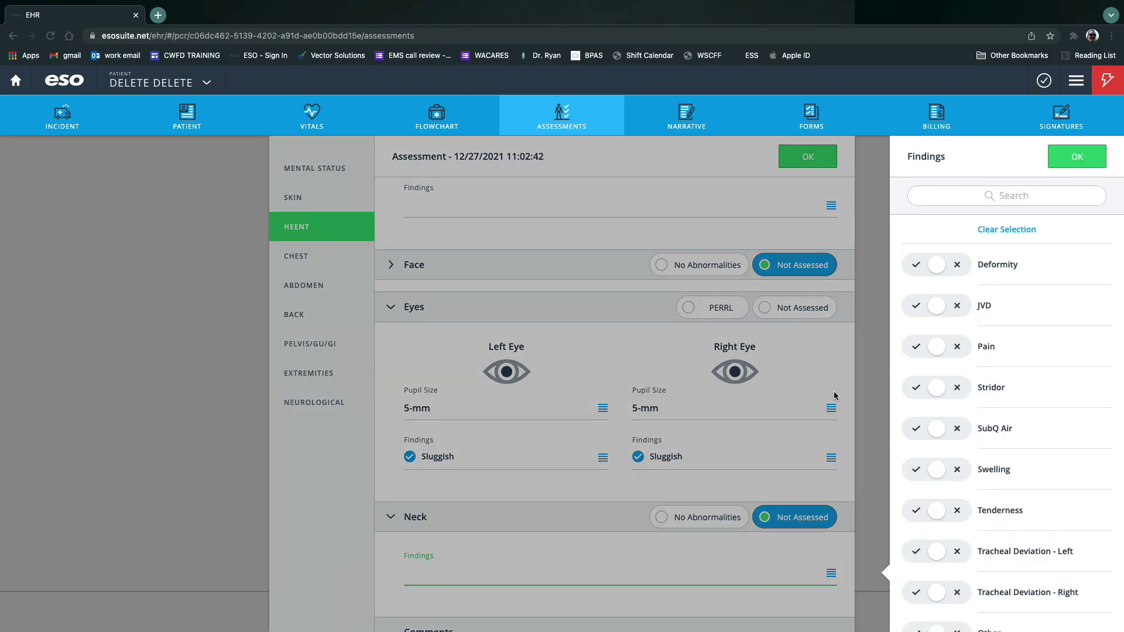
left_click(956, 306)
left_click(957, 264)
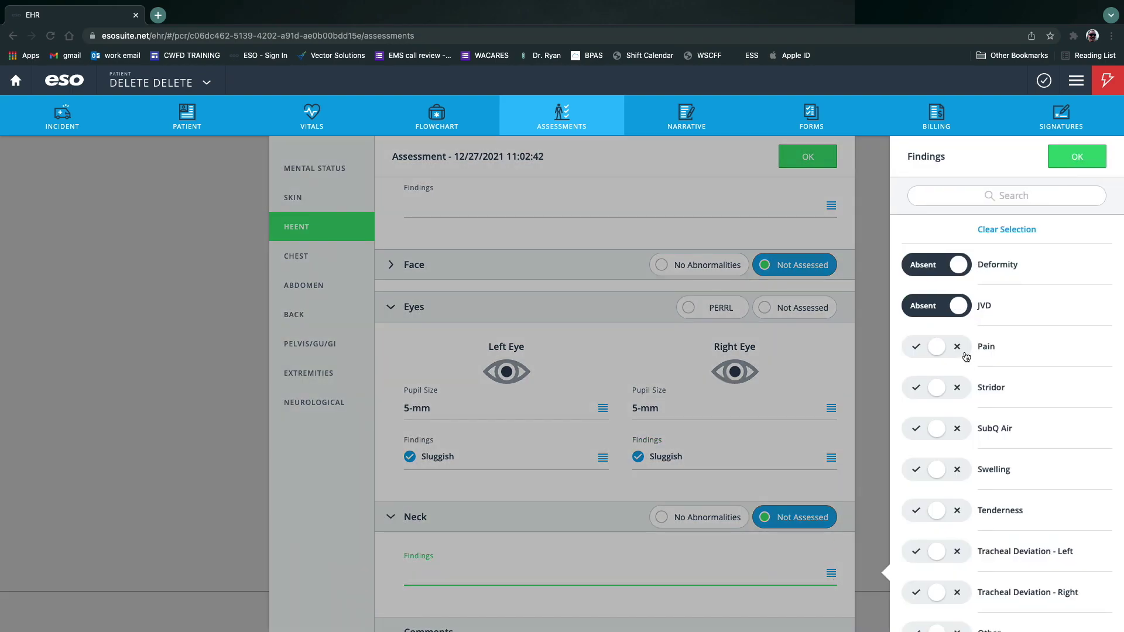
scroll(960, 357, "down", 1)
left_click(957, 368)
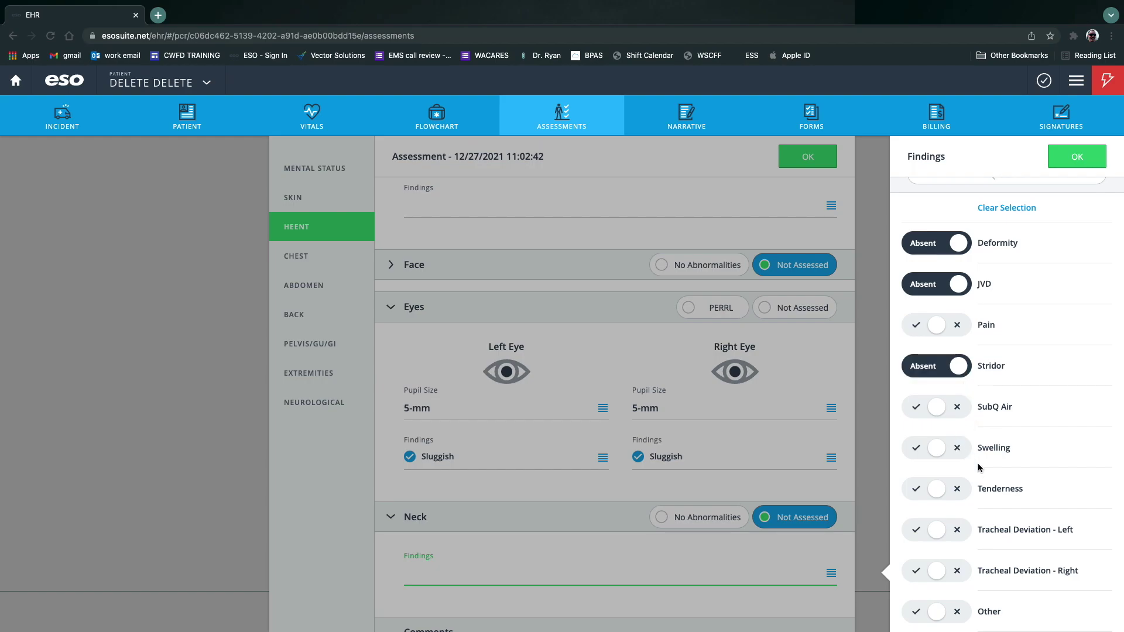
left_click(1077, 156)
scroll(761, 480, "down", 2)
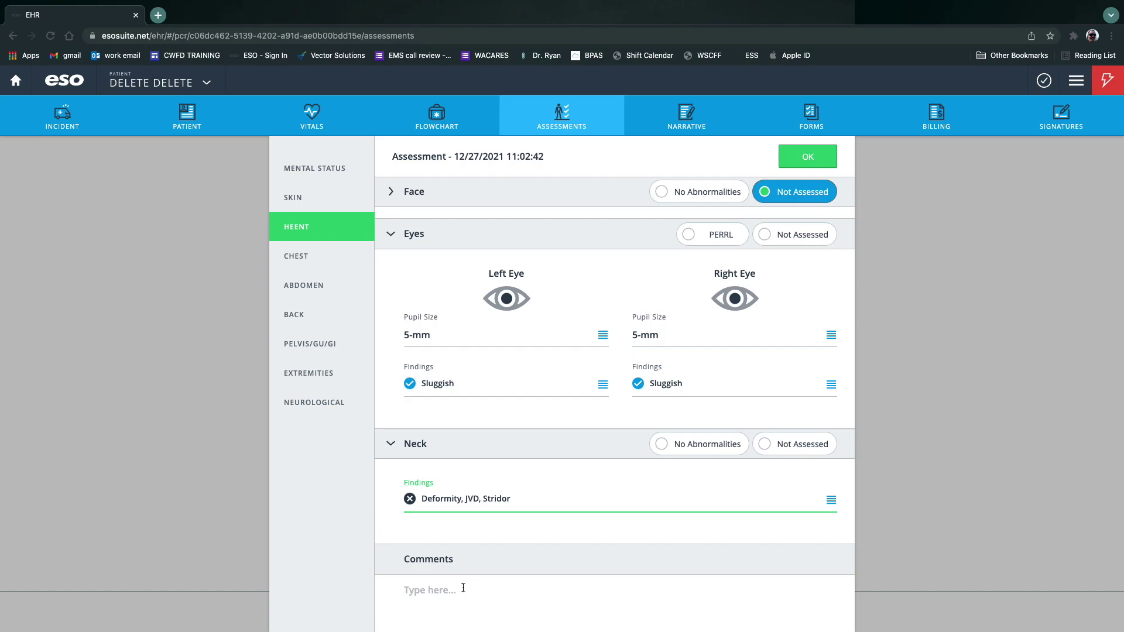
left_click(1042, 84)
left_click(710, 278)
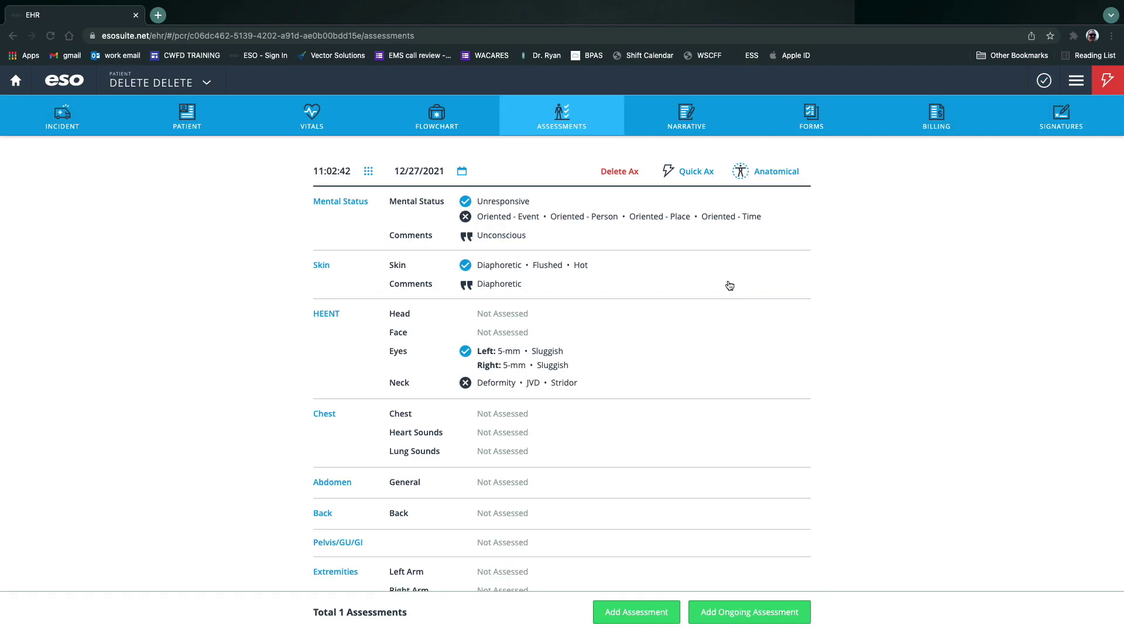
Review the assessment time, treatments, vitals, demographics and incident times summary pages.
left_click_drag(979, 211, 908, 214)
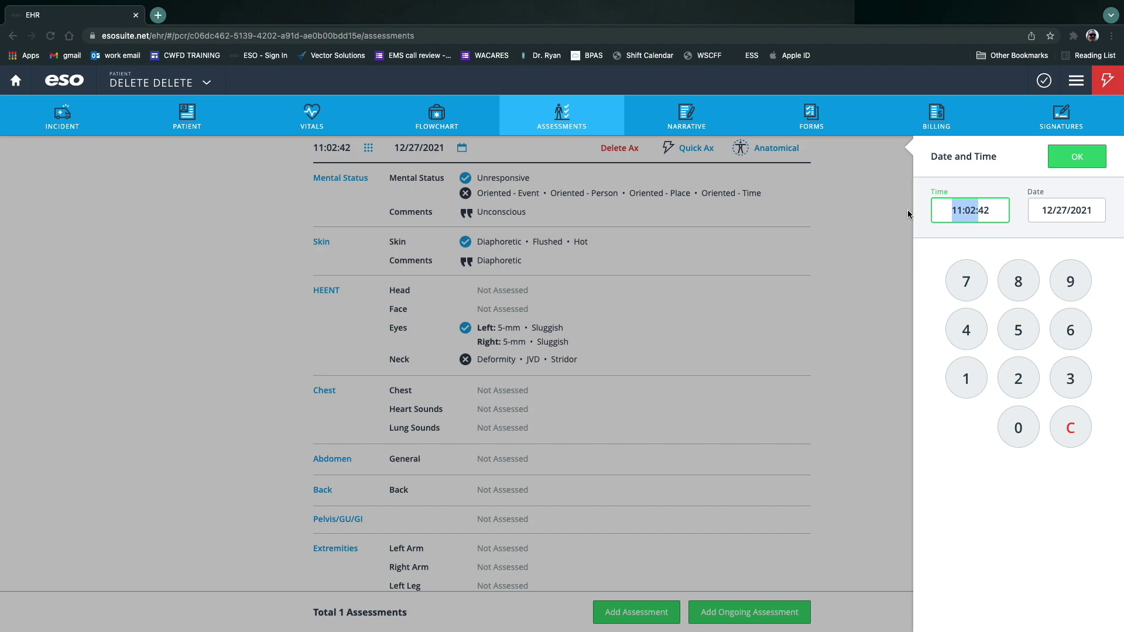
left_click(907, 212)
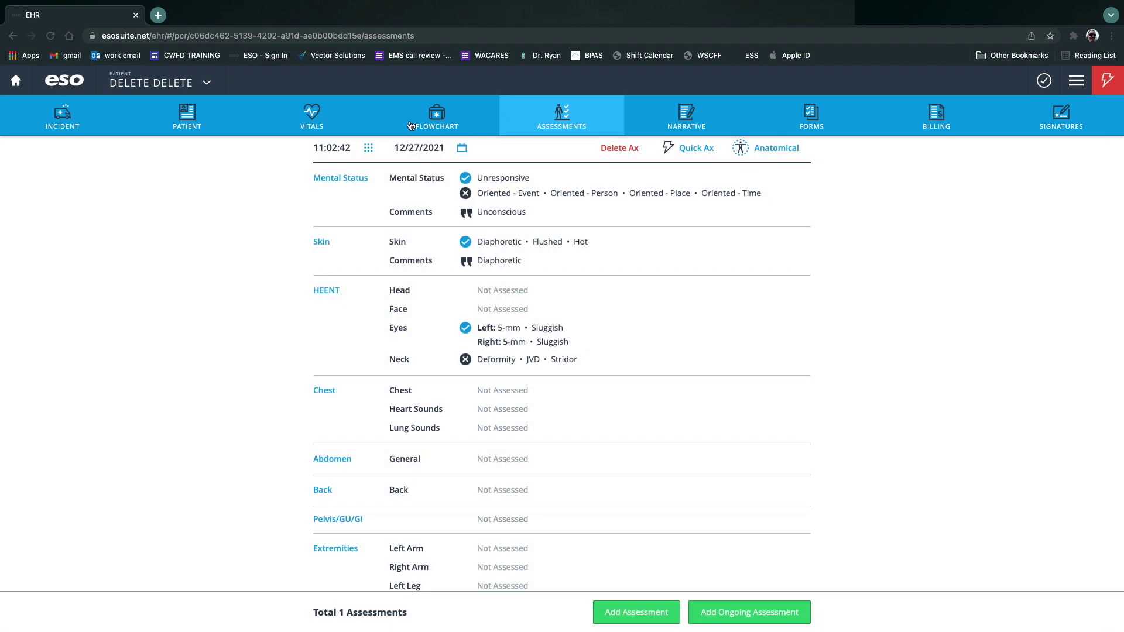
left_click(406, 126)
left_click(269, 116)
left_click(246, 114)
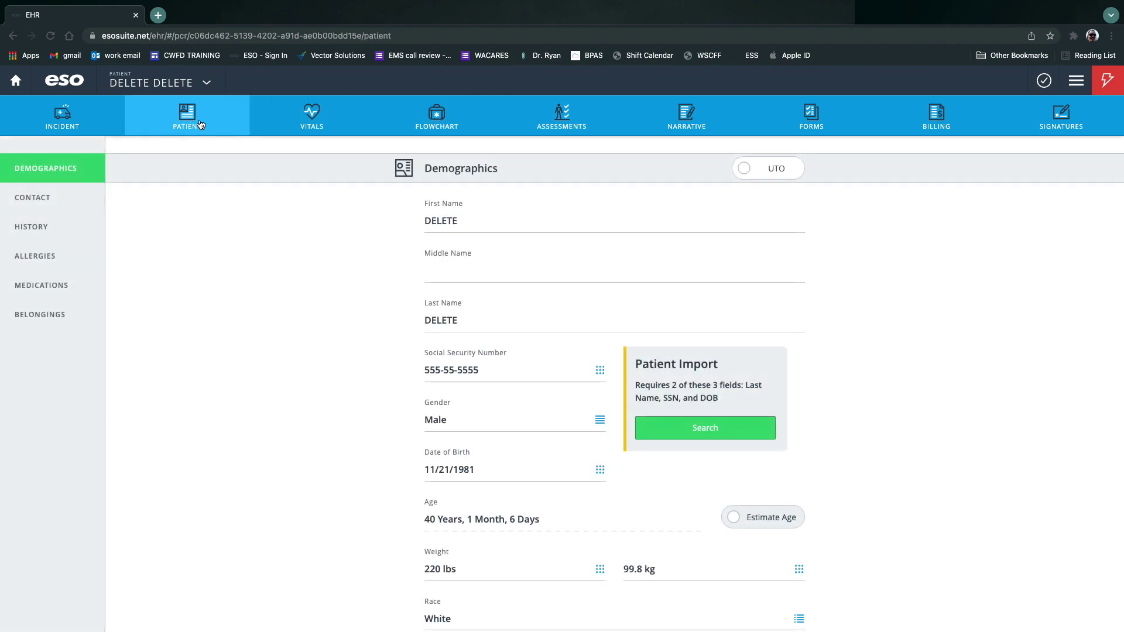
scroll(691, 317, "down", 5)
scroll(690, 316, "up", 4)
scroll(691, 315, "up", 2)
left_click(547, 116)
left_click(453, 118)
left_click(105, 114)
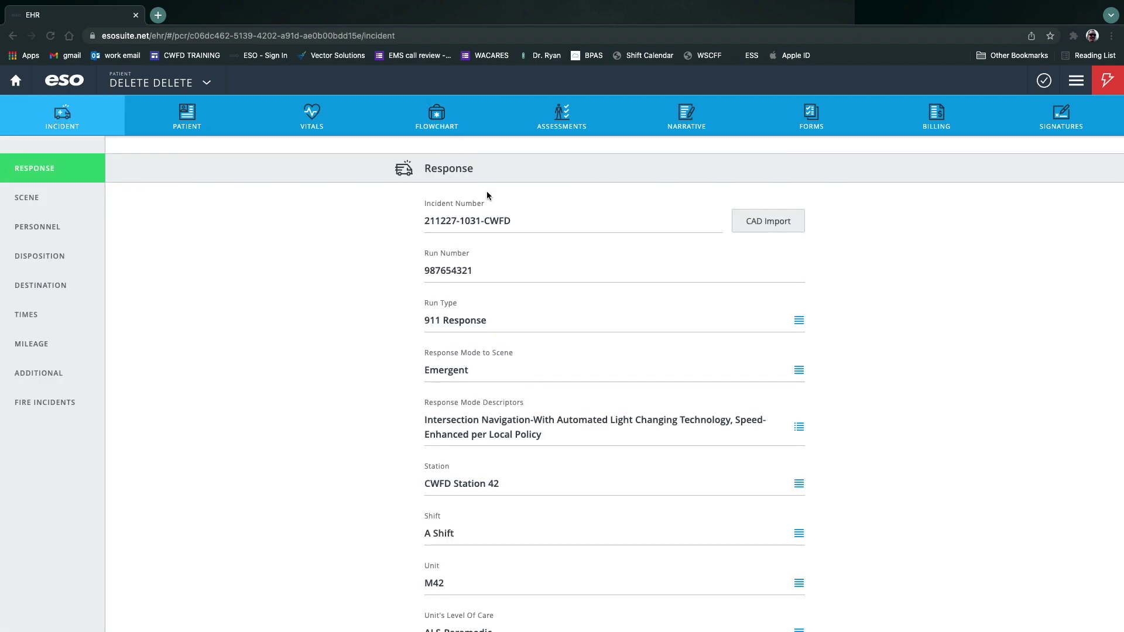
left_click(27, 315)
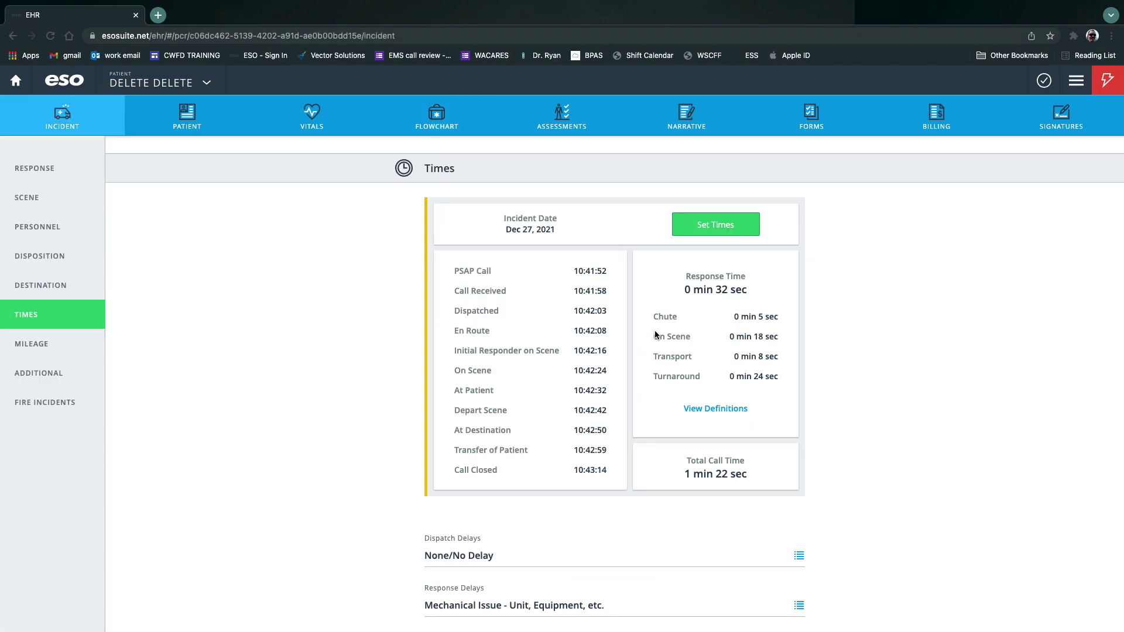
Change the out-of-sequence assessment time to 10:42:43 and re-validate the record.
left_click(1044, 80)
left_click(732, 286)
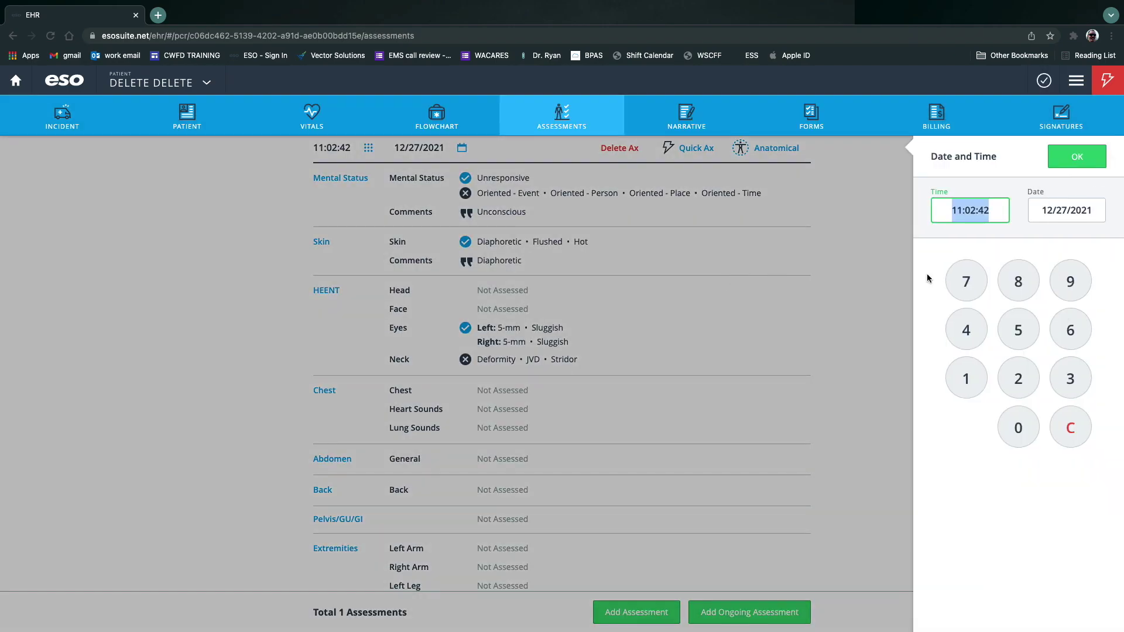
left_click(966, 378)
left_click(1018, 426)
left_click(966, 330)
left_click(1018, 378)
left_click(966, 330)
left_click(1070, 378)
left_click(1066, 156)
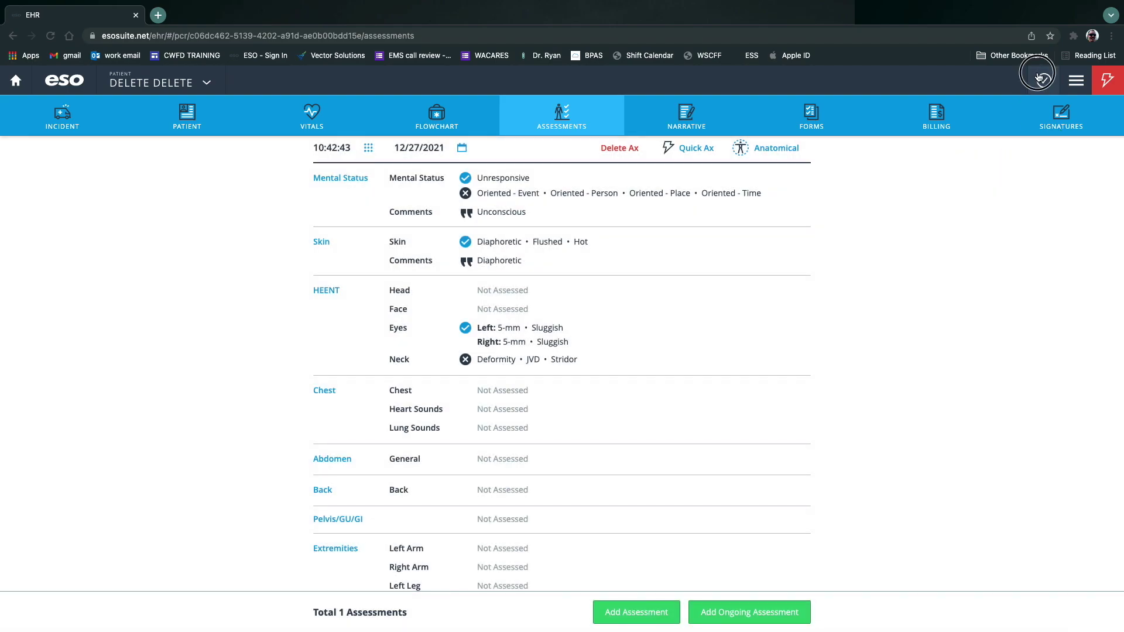
left_click(1043, 81)
Clear the First Agency to Provide Patient Care field and re-validate the record.
left_click(771, 221)
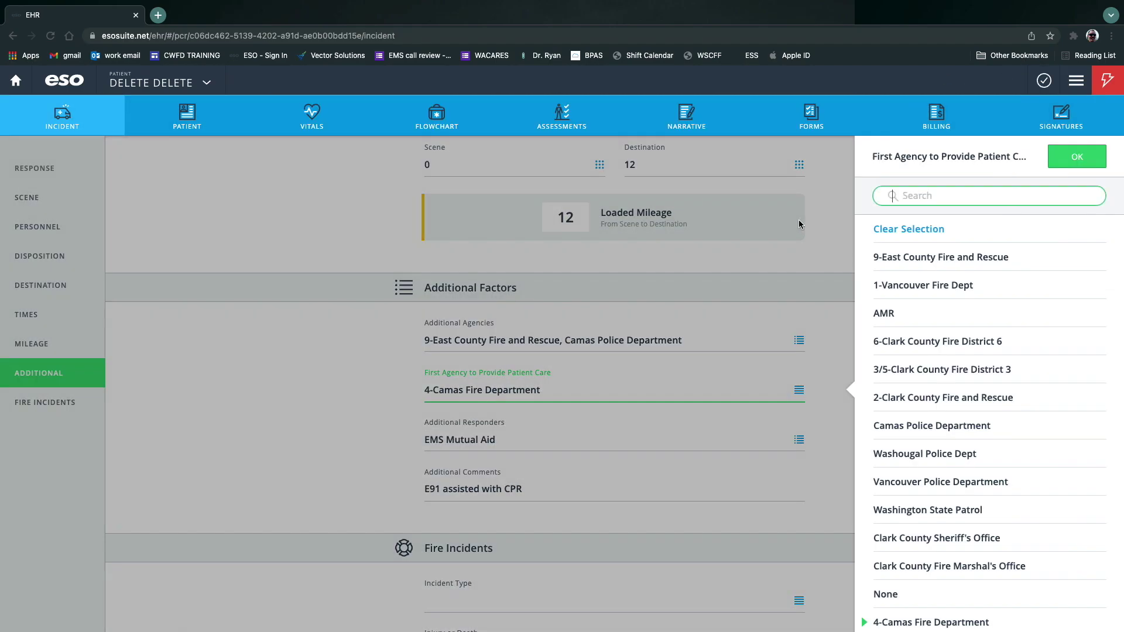
left_click(919, 622)
left_click(789, 407)
left_click(895, 229)
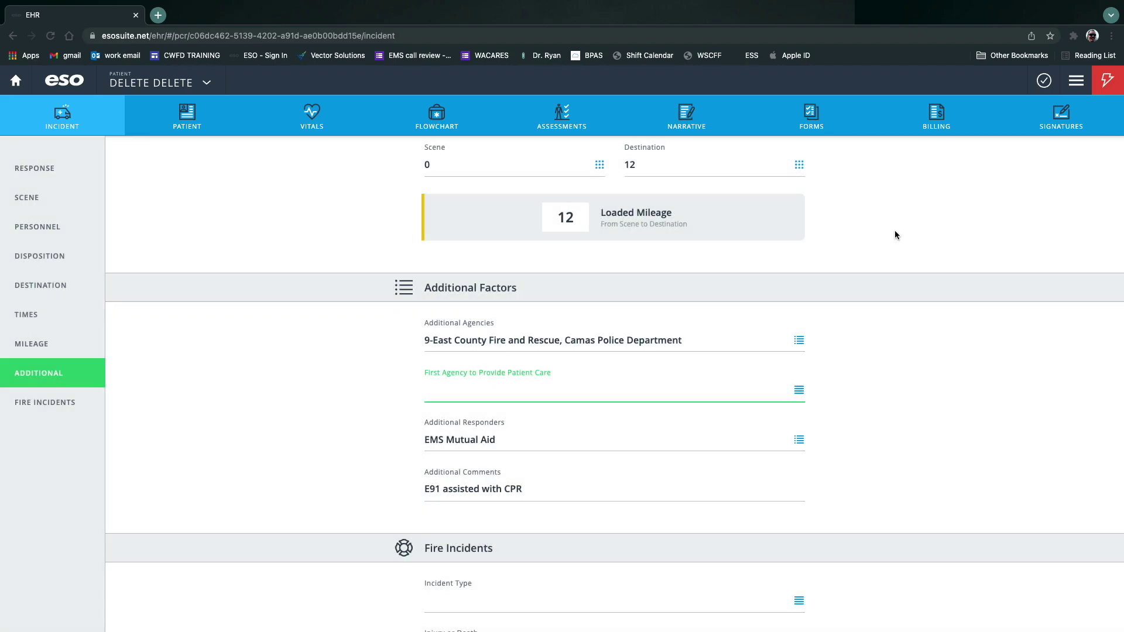
left_click(1043, 80)
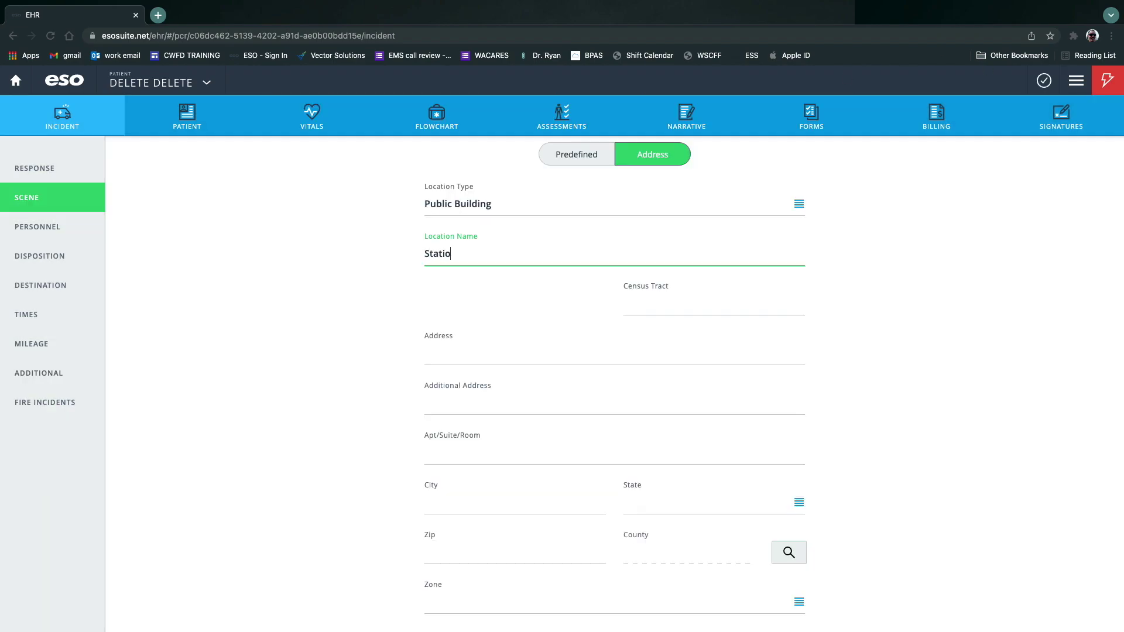
Set the scene address and city, choose Washington, and look up zip 98607 and Clark County.
left_click(479, 358)
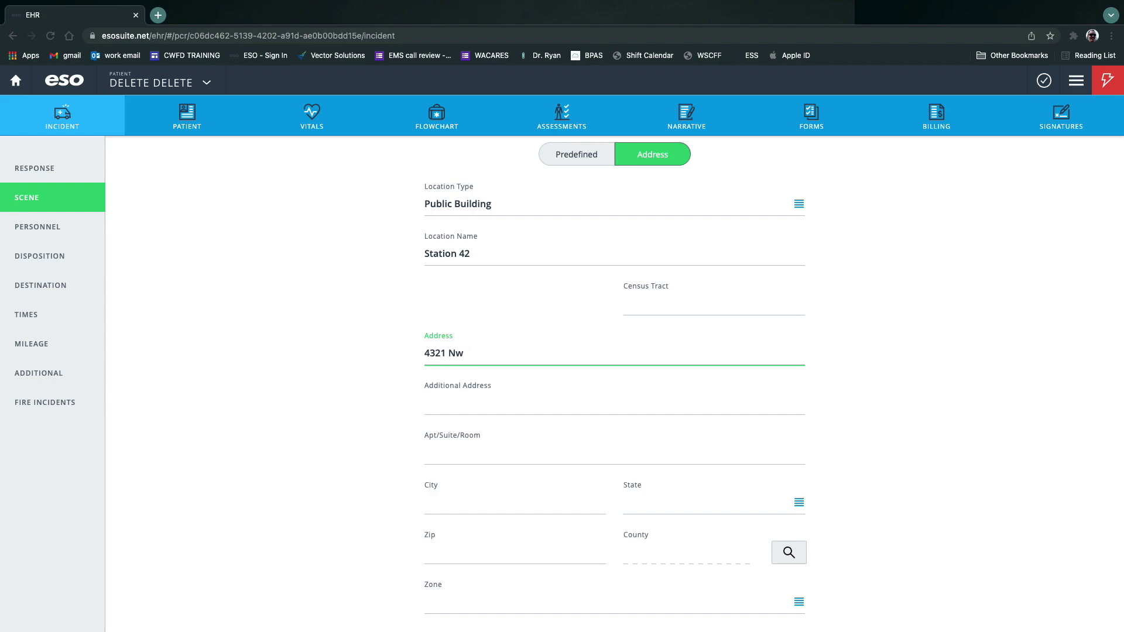
key("Tab")
key("Tab")
key("Tab")
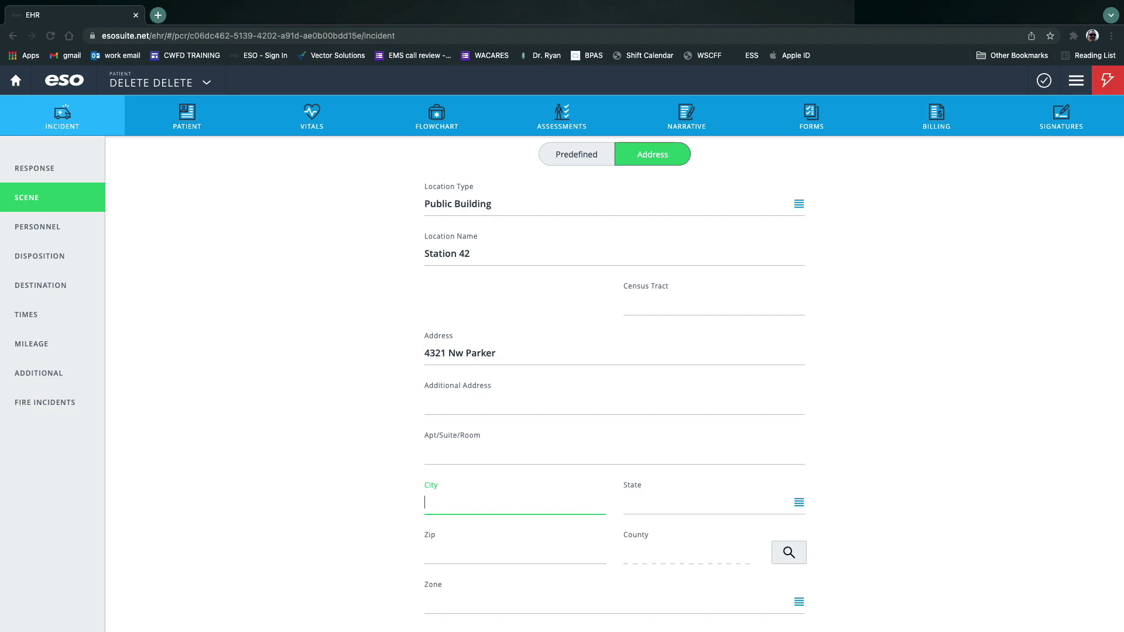
key("Tab")
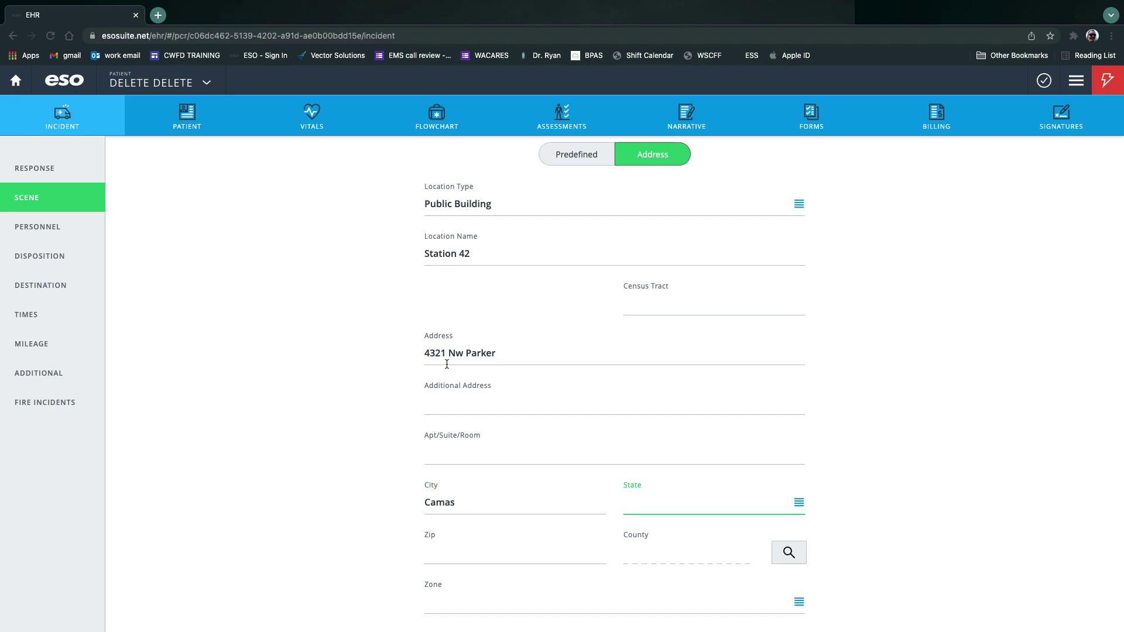
left_click(797, 504)
type("w")
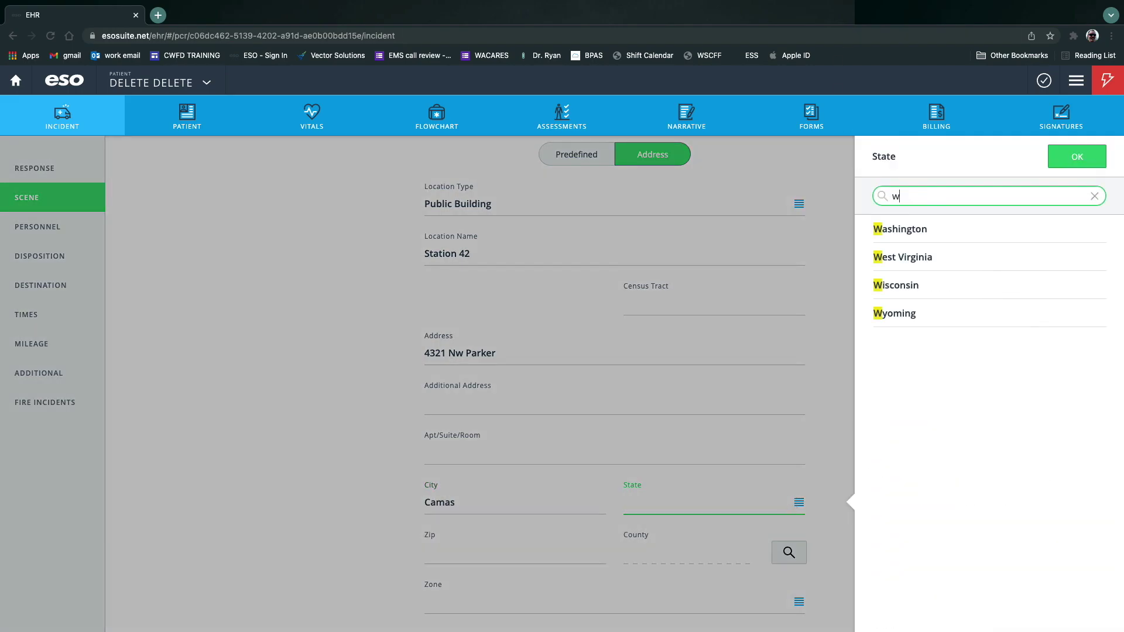
left_click(915, 228)
left_click(789, 553)
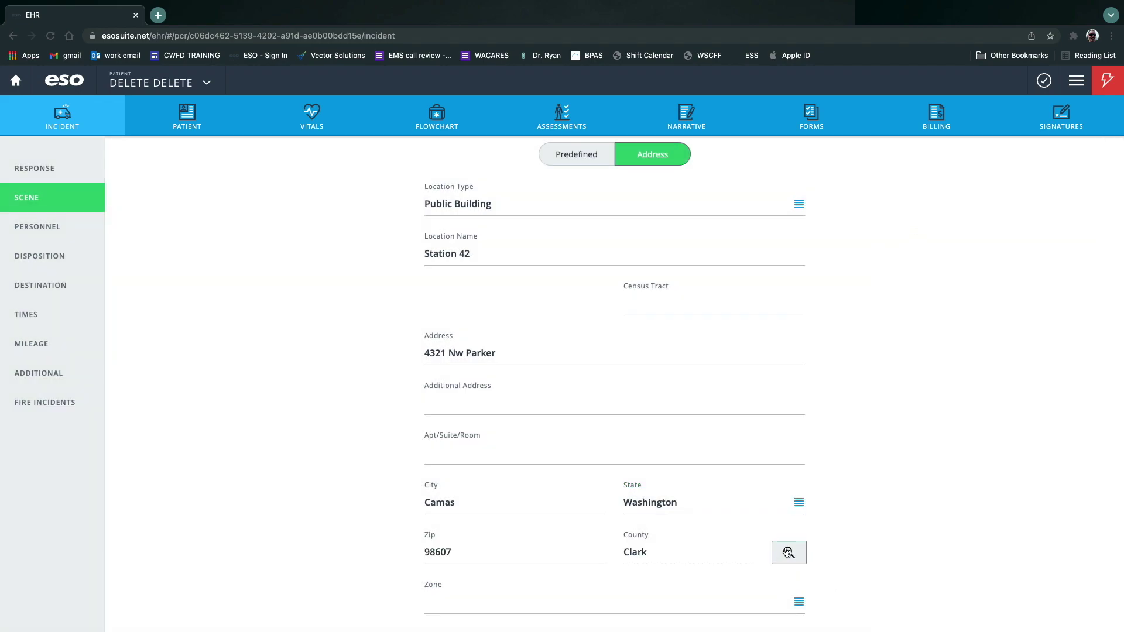
scroll(665, 491, "down", 3)
scroll(593, 491, "down", 7)
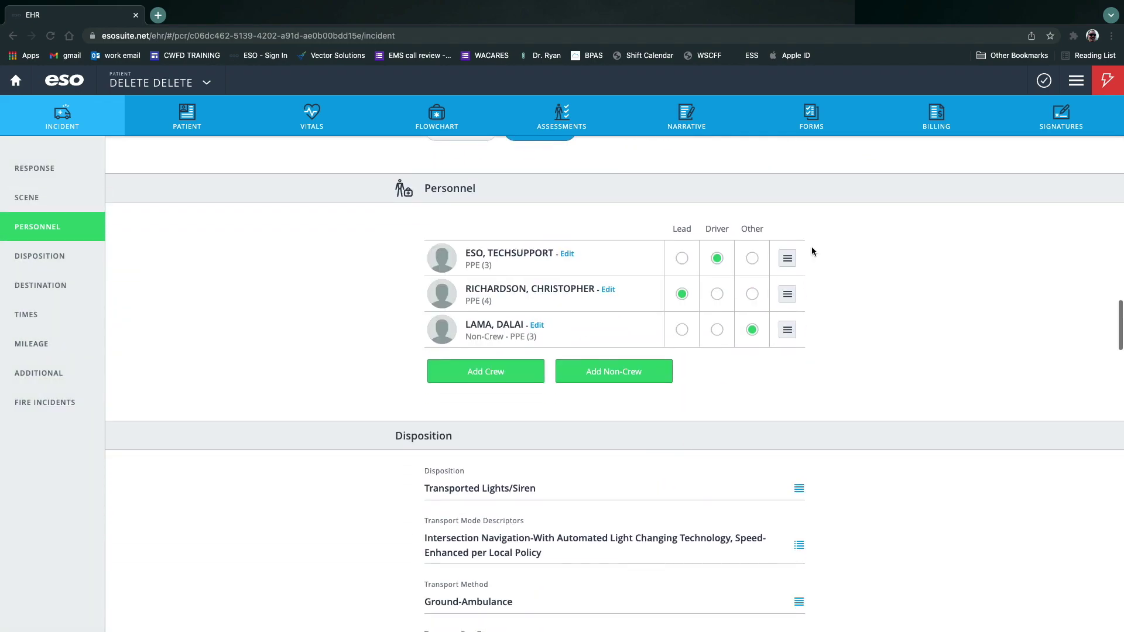
Validate with zero issues, lock the record, and preview its Patient Care Report.
left_click(1054, 85)
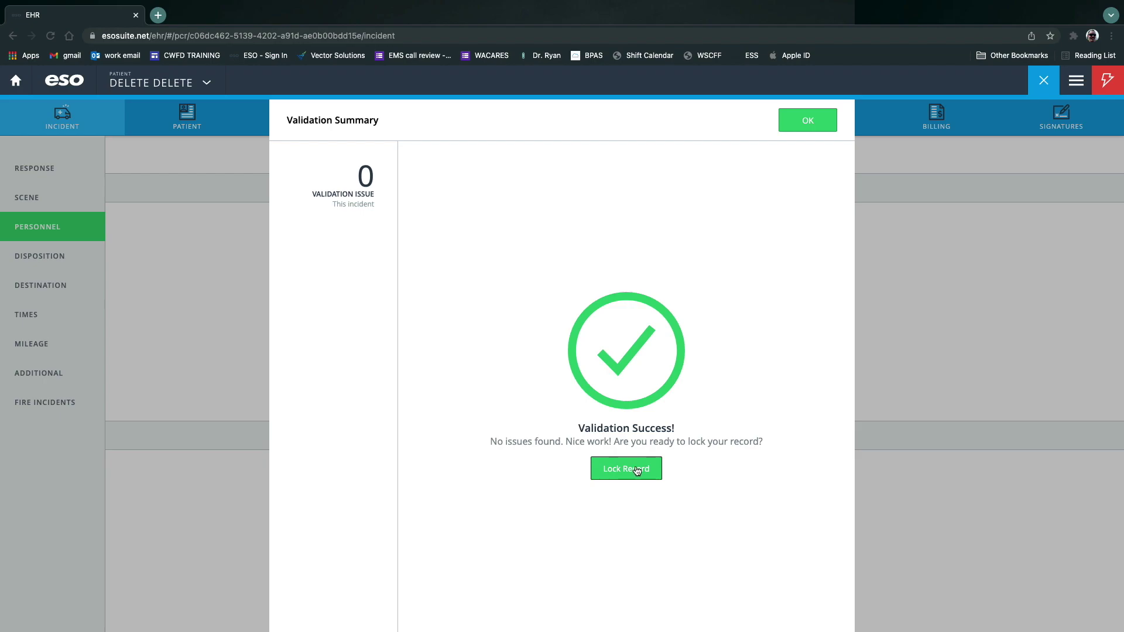
left_click(636, 468)
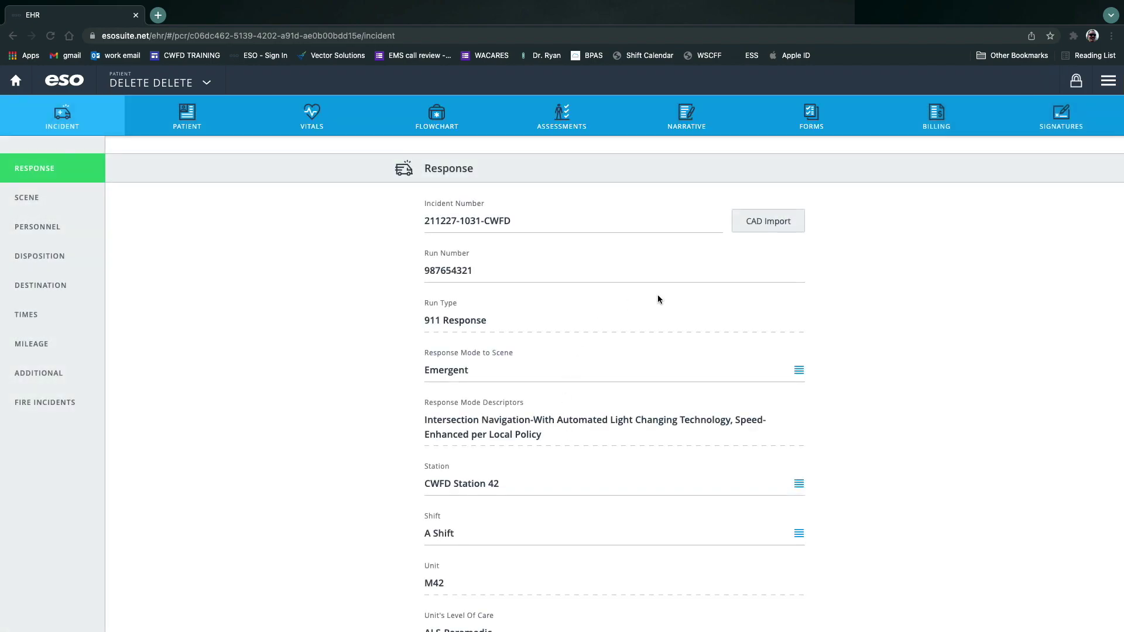
left_click(1109, 80)
left_click(1011, 117)
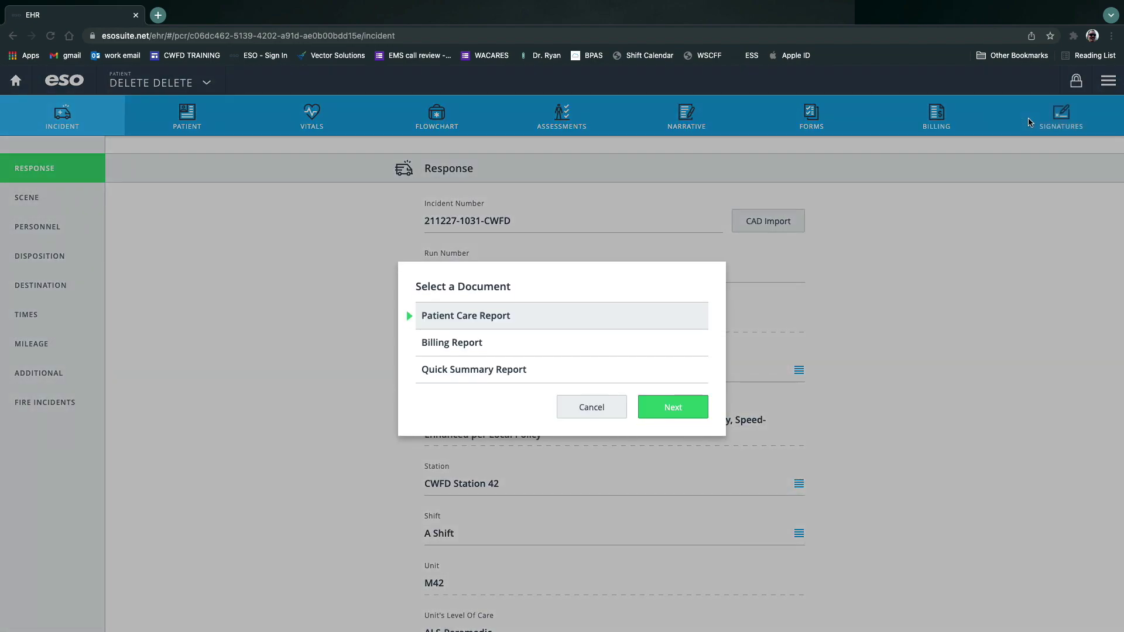
left_click(667, 412)
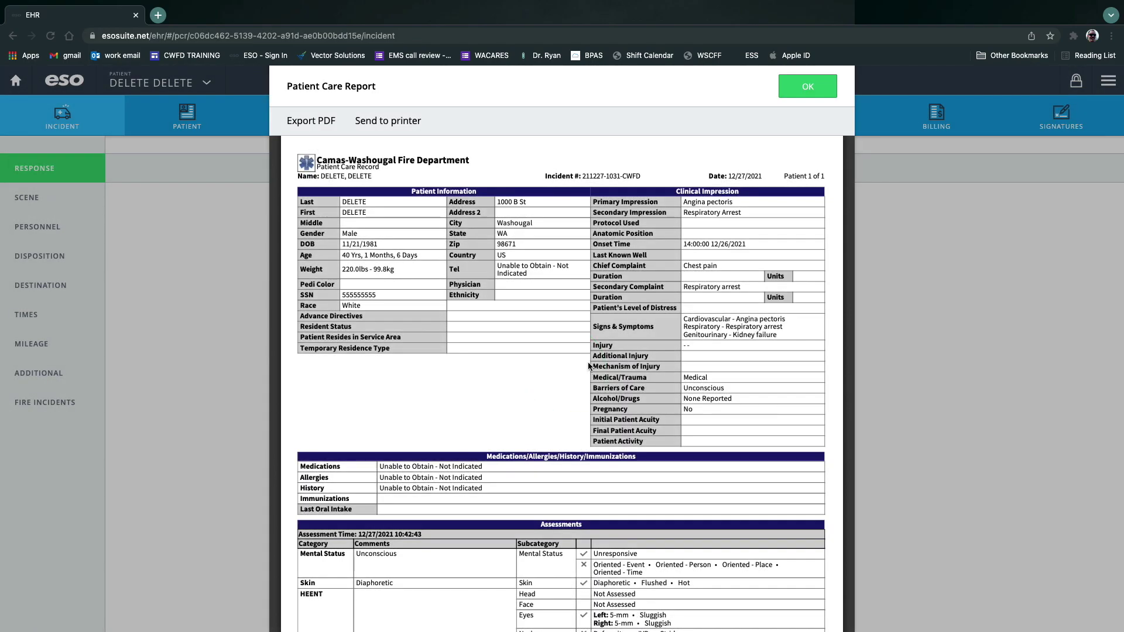
scroll(582, 371, "down", 2)
scroll(582, 371, "down", 6)
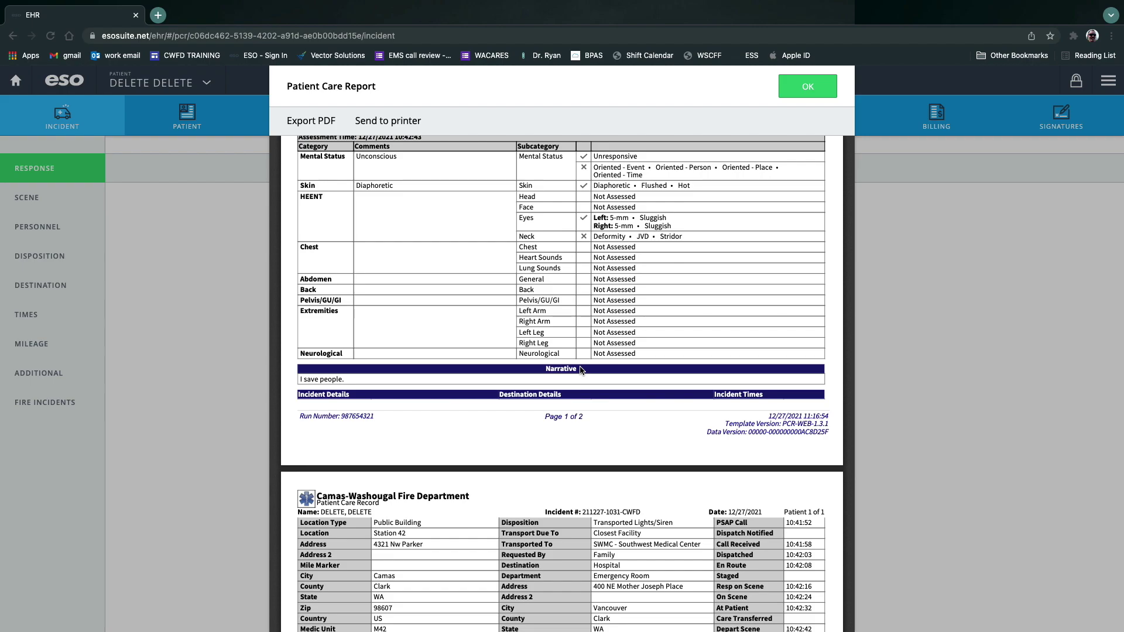
scroll(580, 370, "down", 2)
scroll(580, 370, "down", 8)
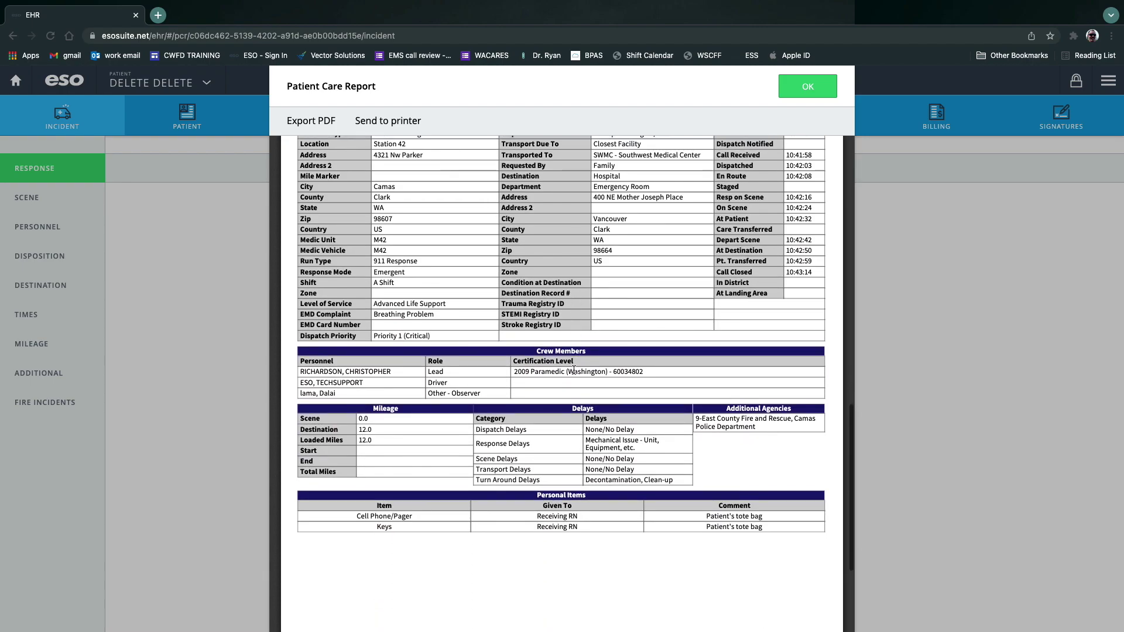